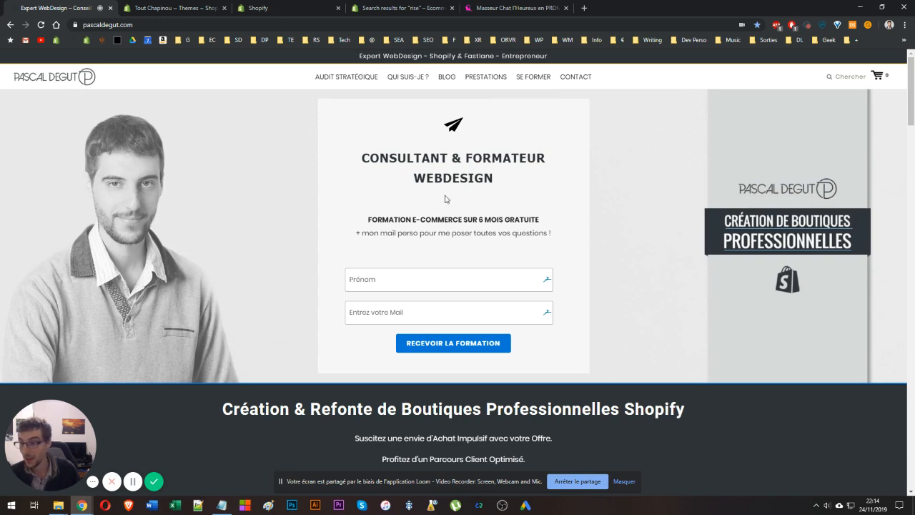
Open the Rise Gift Card Loyalty Program listing from the 'rise' app store search and add the app.
{"action": "left_click", "coordinate": [281, 6]}
{"action": "left_click", "coordinate": [378, 8]}
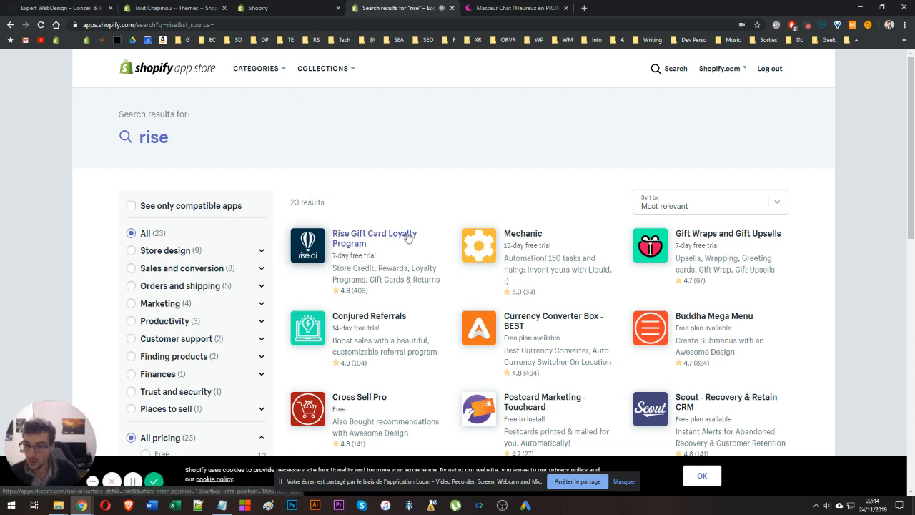
{"action": "left_click", "coordinate": [371, 241]}
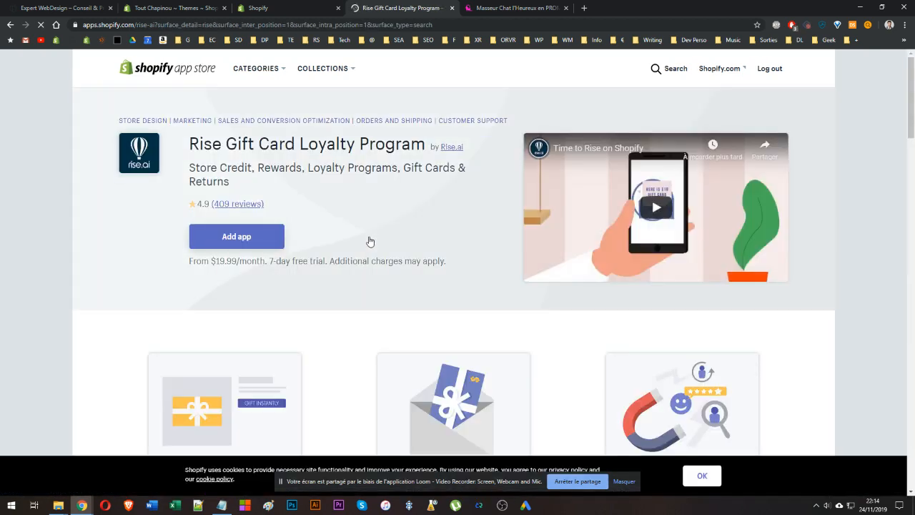
{"action": "left_click", "coordinate": [245, 249]}
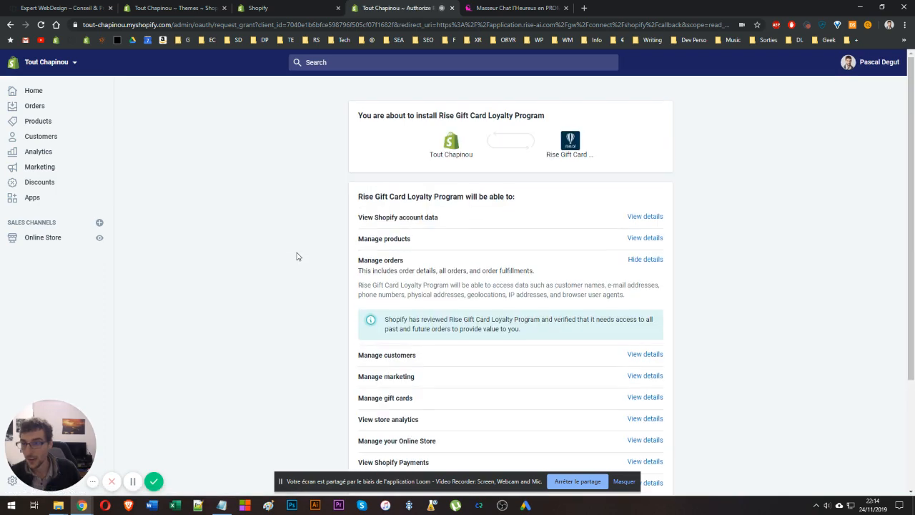
Approve the app's permissions and install it on the Tout Chapinou store.
{"action": "scroll", "coordinate": [335, 279], "scroll_direction": "down", "scroll_amount": 3}
{"action": "left_click", "coordinate": [649, 423]}
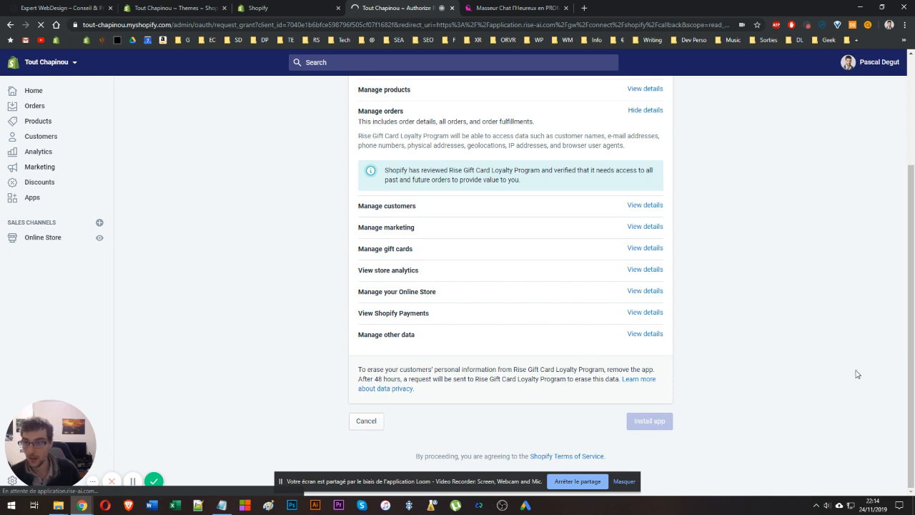
{"action": "scroll", "coordinate": [477, 228], "scroll_direction": "up", "scroll_amount": 3}
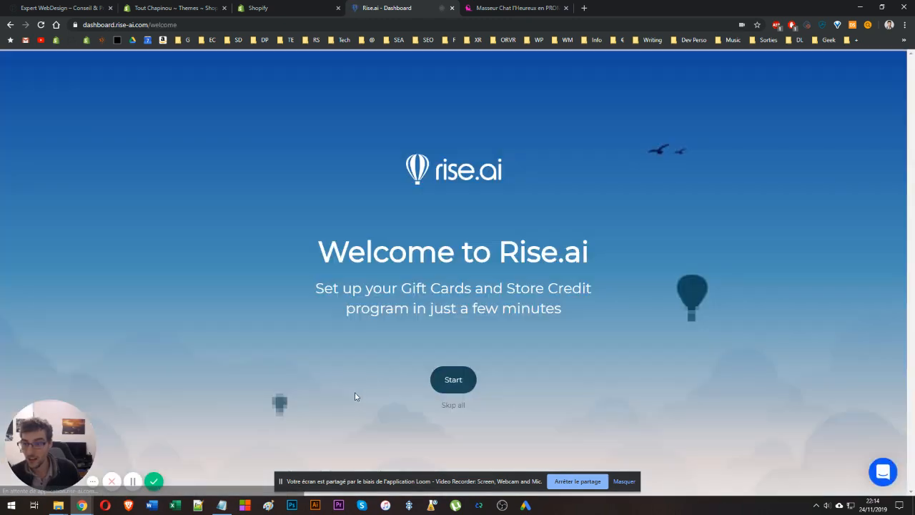
Complete the Rise.ai welcome onboarding, enabling the Gift Cards and Store Credit Accounts services.
{"action": "left_click", "coordinate": [449, 379]}
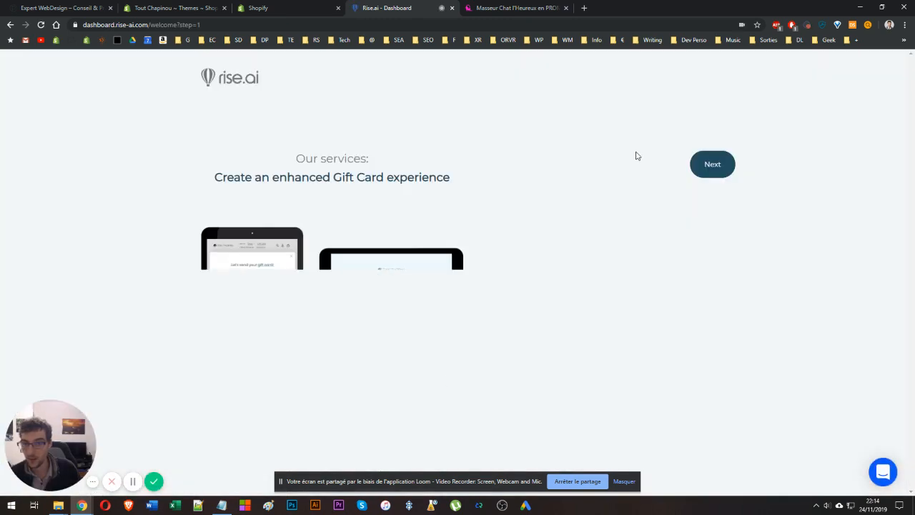
{"action": "left_click", "coordinate": [730, 166]}
{"action": "left_click", "coordinate": [731, 166]}
{"action": "left_click", "coordinate": [729, 166]}
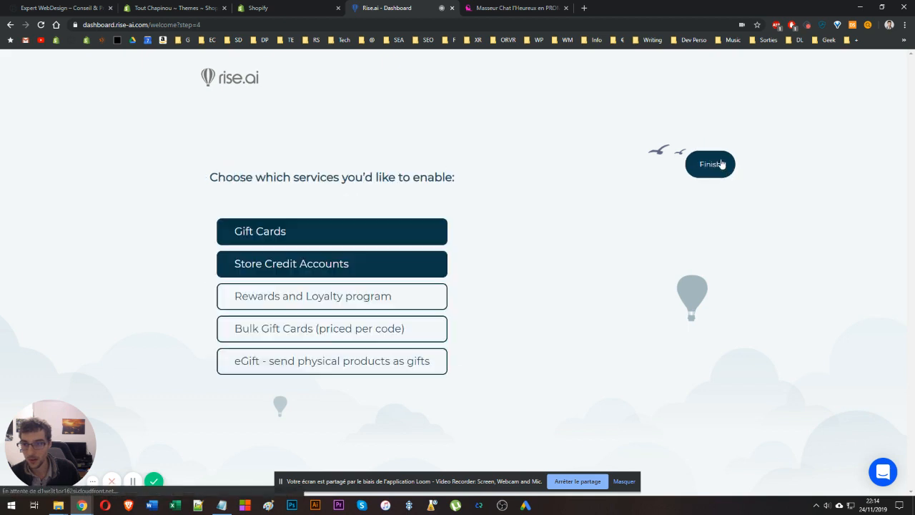
{"action": "left_click", "coordinate": [722, 164]}
{"action": "left_click", "coordinate": [328, 238]}
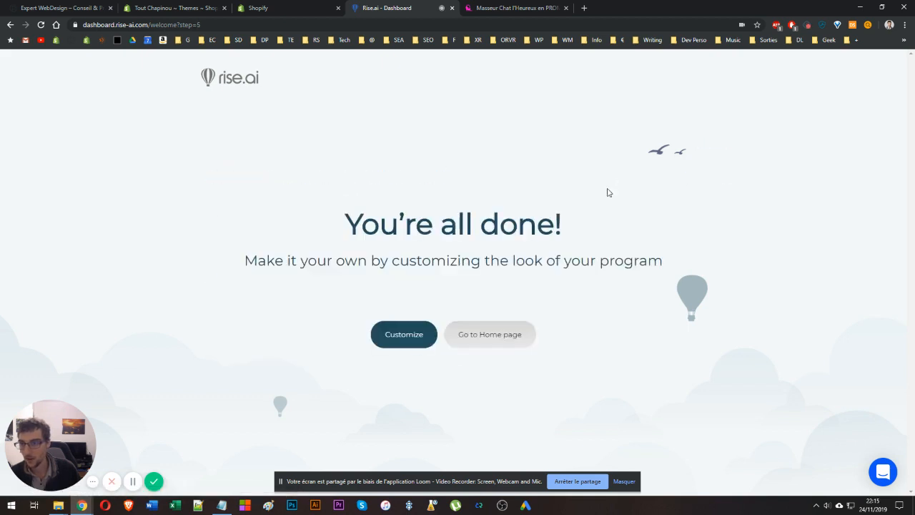
Browse the dashboard's Customers, WorkFlows, Bulk Gift Cards and Gift Cards sections, reviewing the gift card Setup page.
{"action": "left_click", "coordinate": [397, 335]}
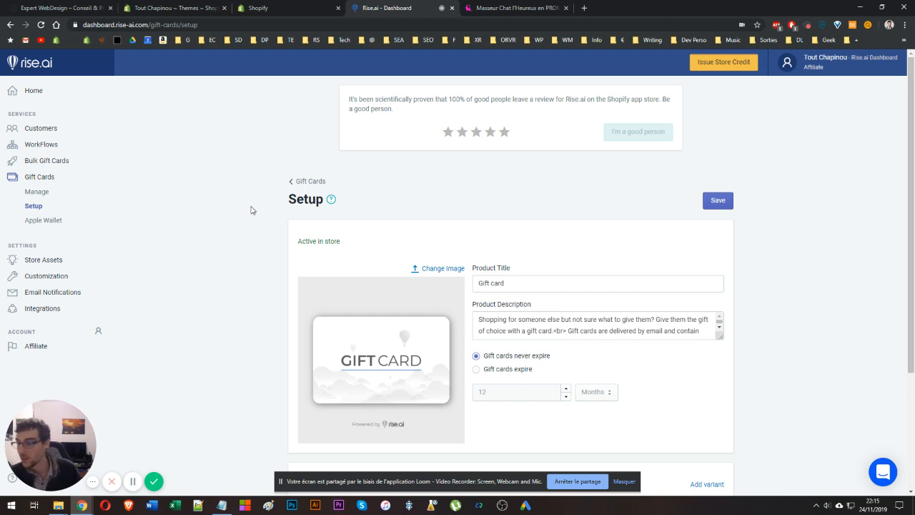
{"action": "left_click", "coordinate": [57, 129]}
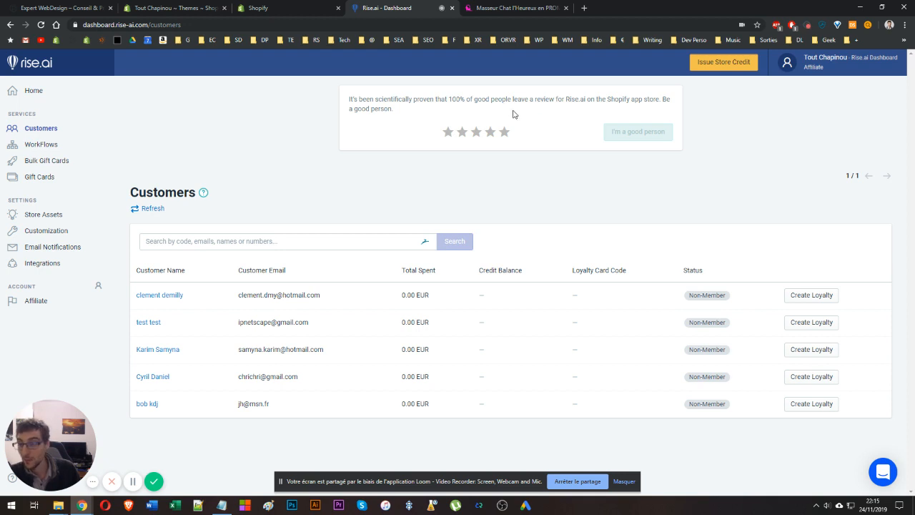
{"action": "left_click", "coordinate": [51, 149]}
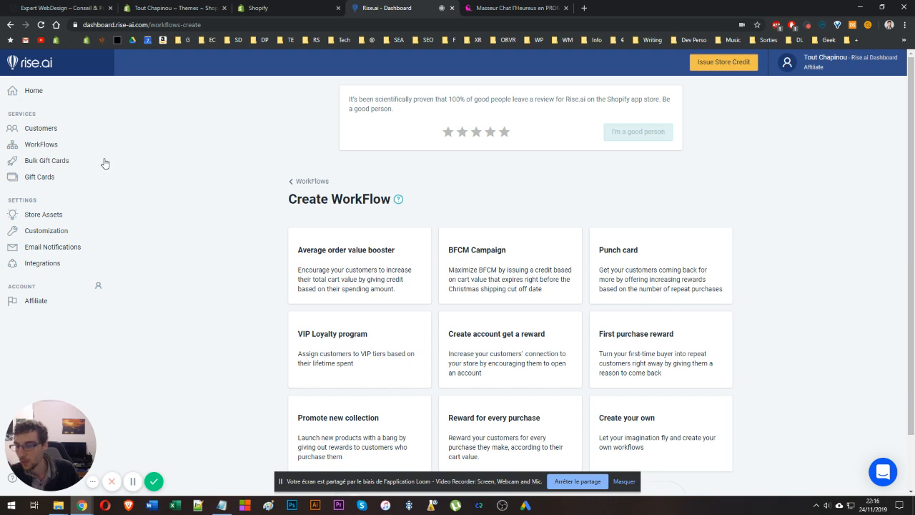
{"action": "left_click", "coordinate": [45, 164]}
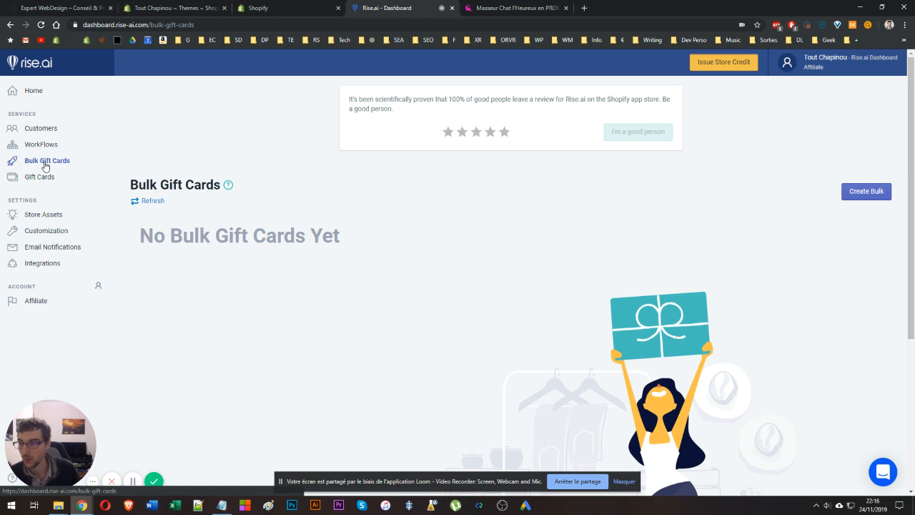
{"action": "left_click", "coordinate": [45, 177]}
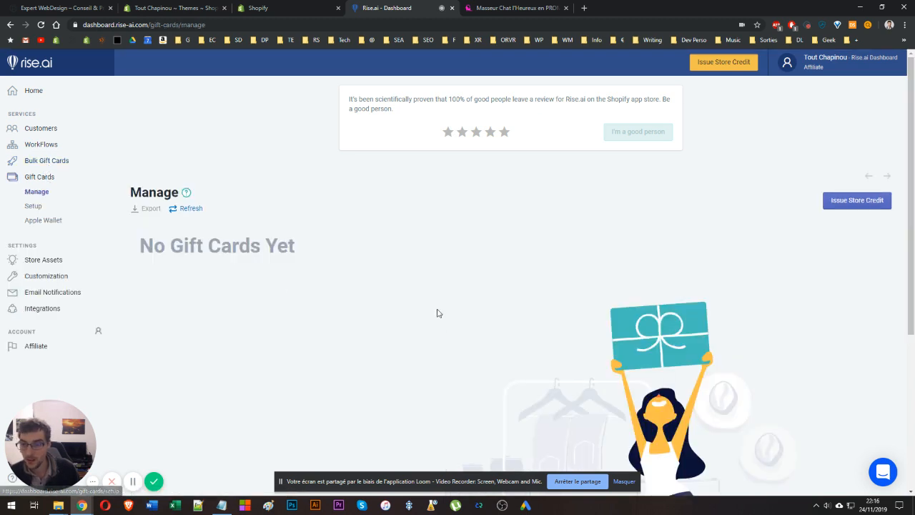
{"action": "left_click", "coordinate": [34, 207]}
{"action": "scroll", "coordinate": [502, 258], "scroll_direction": "down", "scroll_amount": 3}
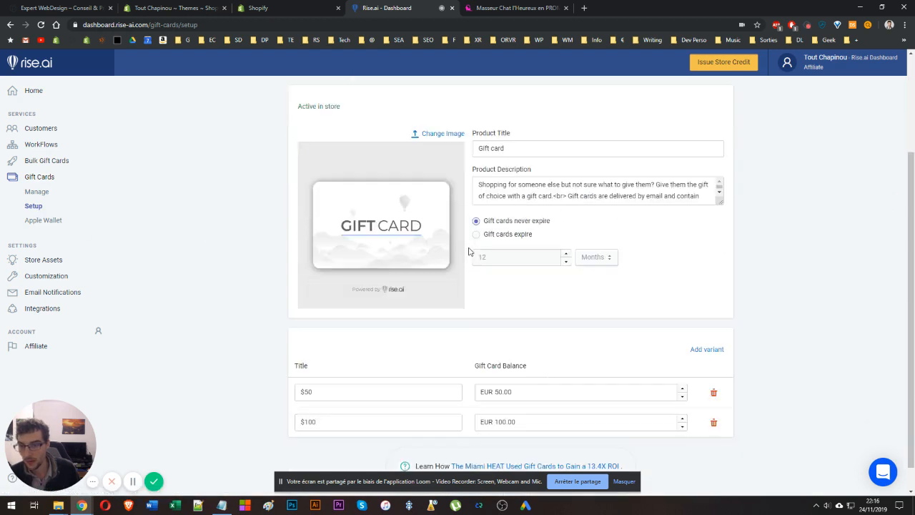
{"action": "scroll", "coordinate": [458, 281], "scroll_direction": "up", "scroll_amount": 3}
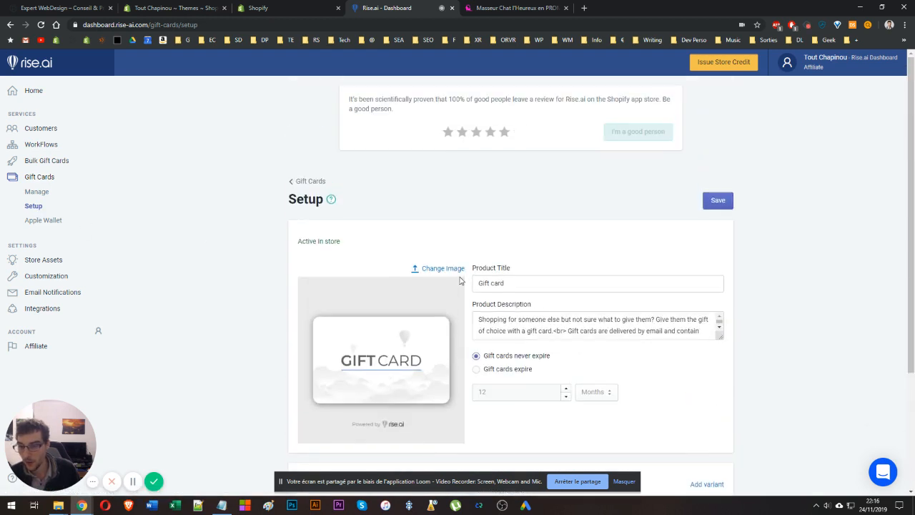
{"action": "scroll", "coordinate": [400, 256], "scroll_direction": "down", "scroll_amount": 3}
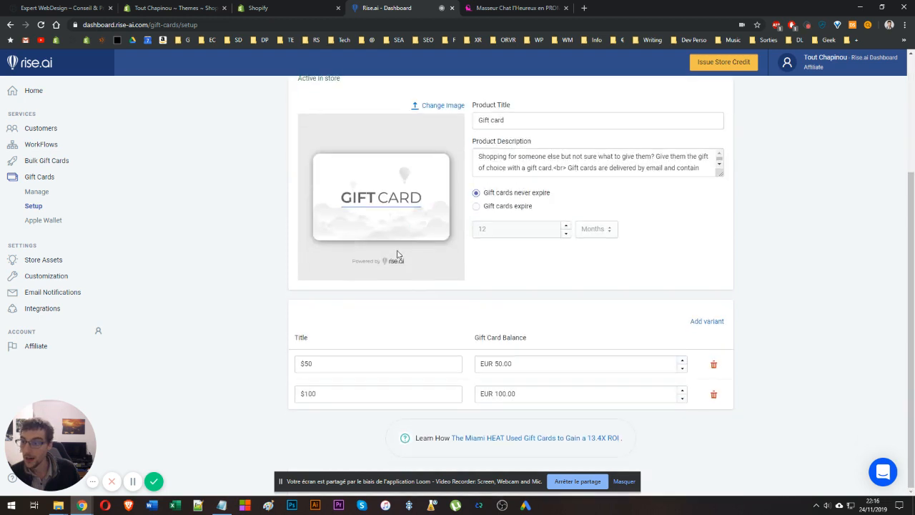
{"action": "scroll", "coordinate": [369, 233], "scroll_direction": "up", "scroll_amount": 3}
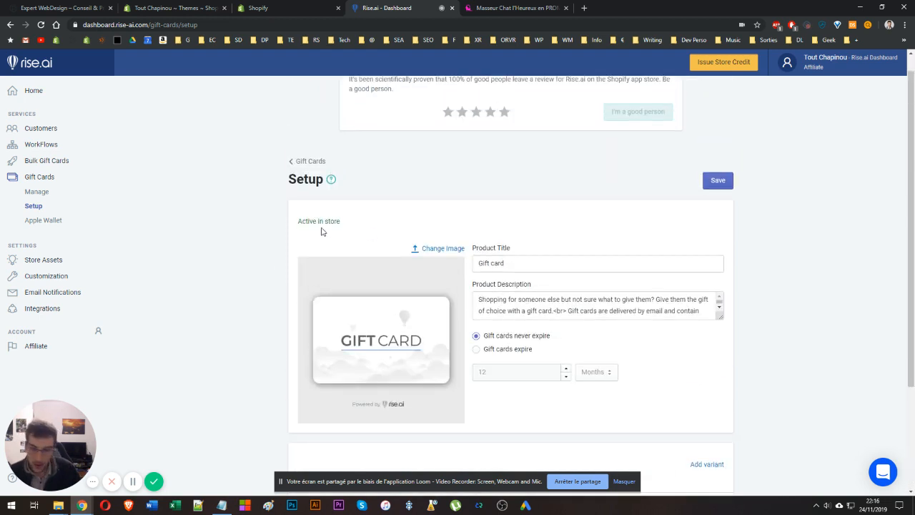
{"action": "scroll", "coordinate": [333, 247], "scroll_direction": "down", "scroll_amount": 2}
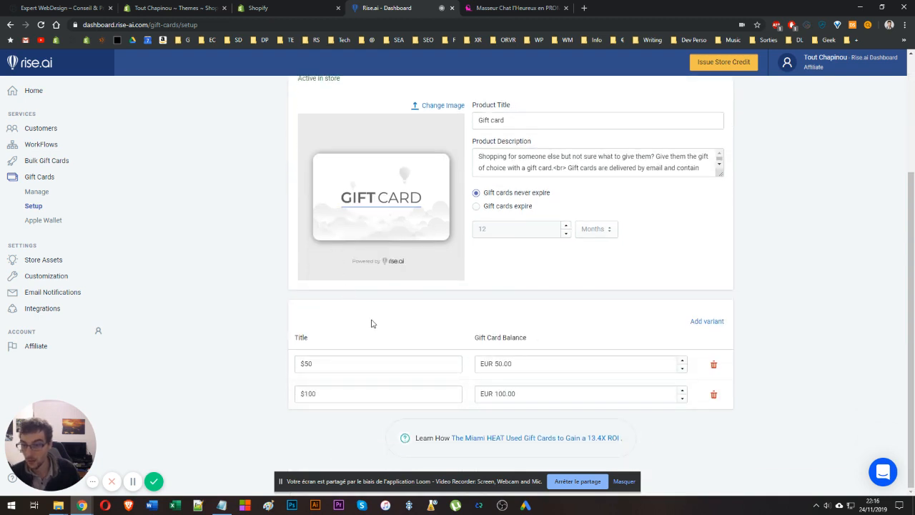
Change the first gift card variant's title to 50€.
{"action": "left_click", "coordinate": [316, 361]}
{"action": "left_click", "coordinate": [325, 390]}
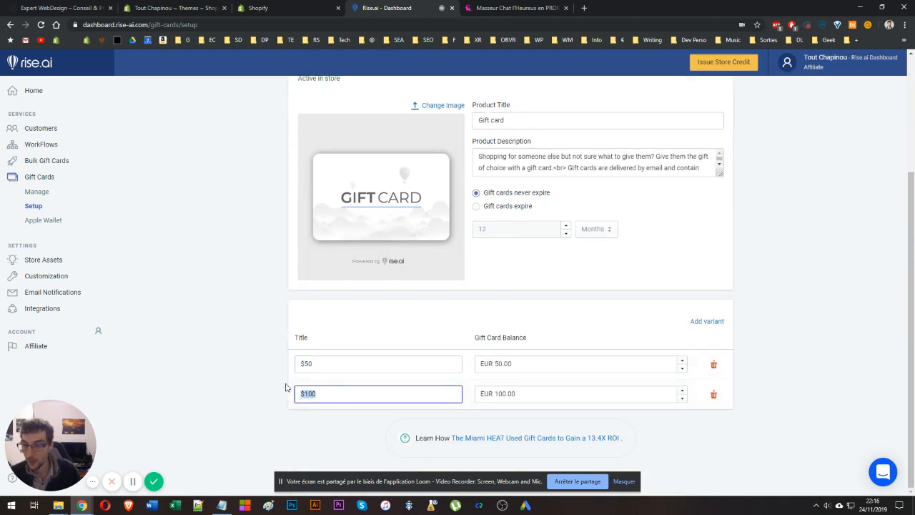
{"action": "left_click", "coordinate": [272, 361]}
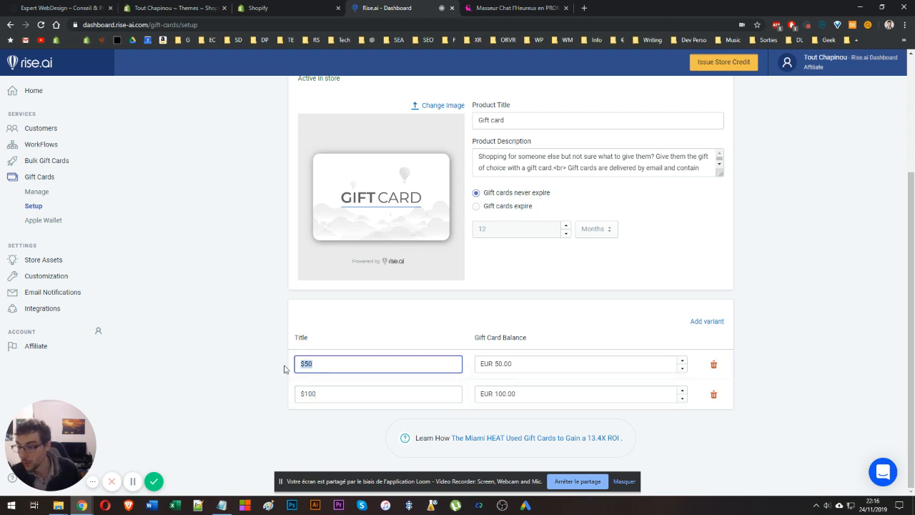
{"action": "left_click", "coordinate": [525, 368]}
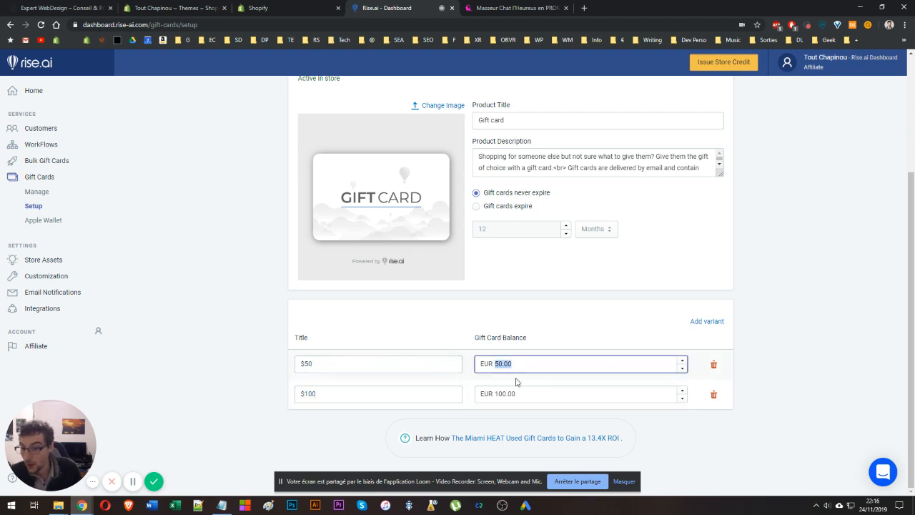
{"action": "left_click", "coordinate": [485, 391]}
{"action": "left_click", "coordinate": [323, 381]}
{"action": "left_click", "coordinate": [287, 363]}
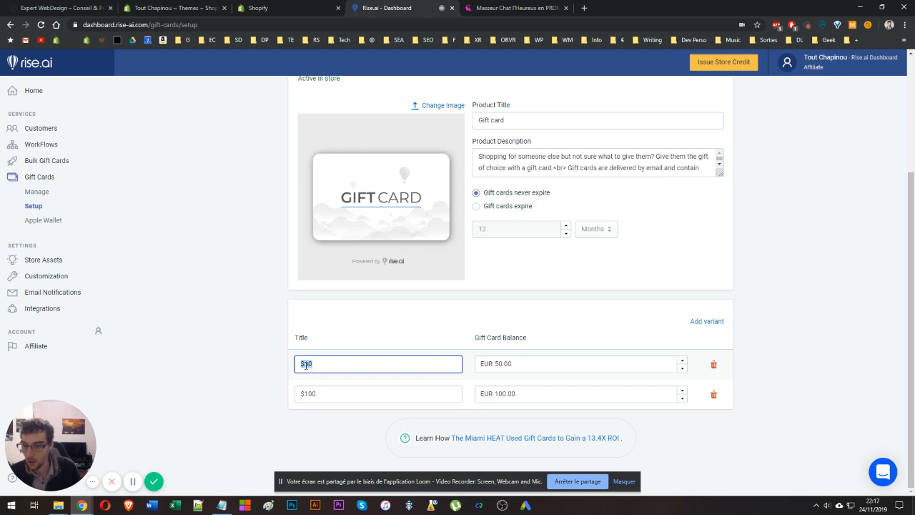
{"action": "left_click", "coordinate": [300, 365]}
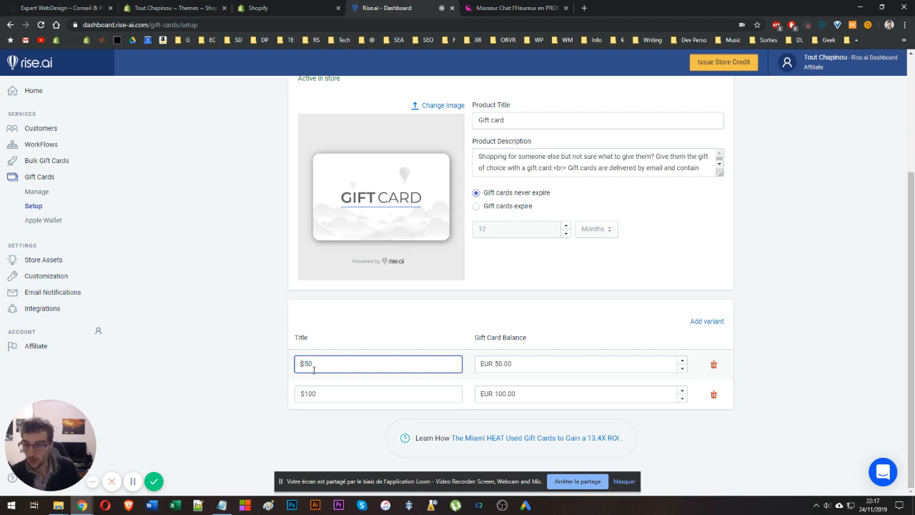
{"action": "key", "text": "Delete"}
{"action": "type", "text": "€"}
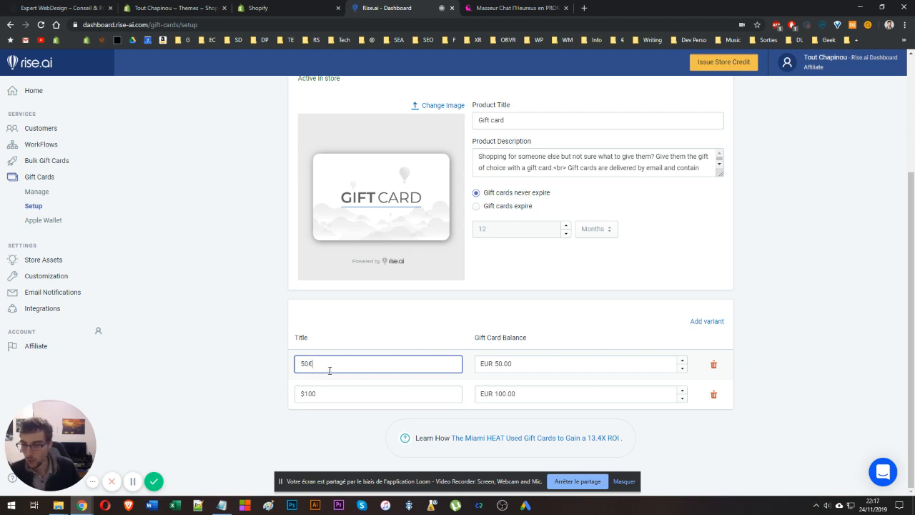
Set the second gift card variant's title to 100€ by reusing the first title.
{"action": "key", "text": "ctrl+a"}
{"action": "key", "text": "ctrl+c"}
{"action": "left_click", "coordinate": [306, 392]}
{"action": "key", "text": "ctrl+a"}
{"action": "key", "text": "ctrl+v"}
{"action": "key", "text": "Left"}
{"action": "key", "text": "BackSpace"}
{"action": "key", "text": "BackSpace"}
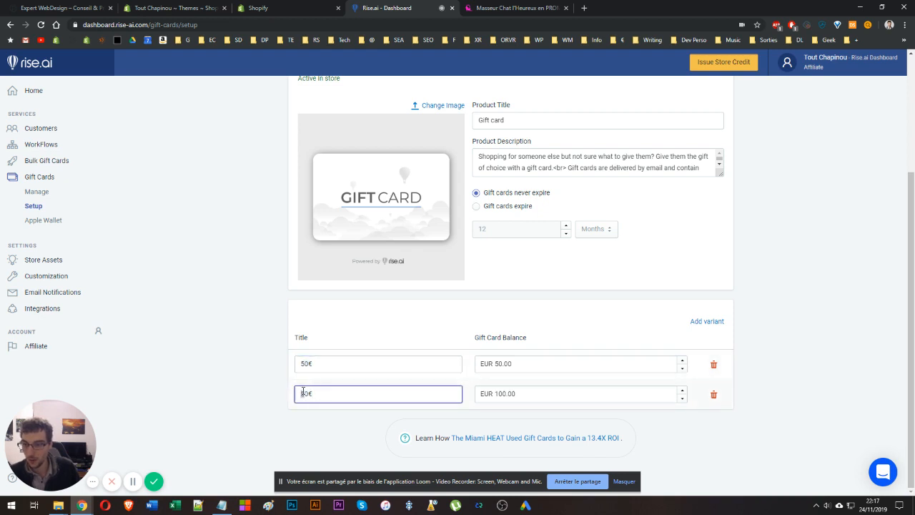
{"action": "type", "text": "100"}
{"action": "left_click", "coordinate": [250, 411]}
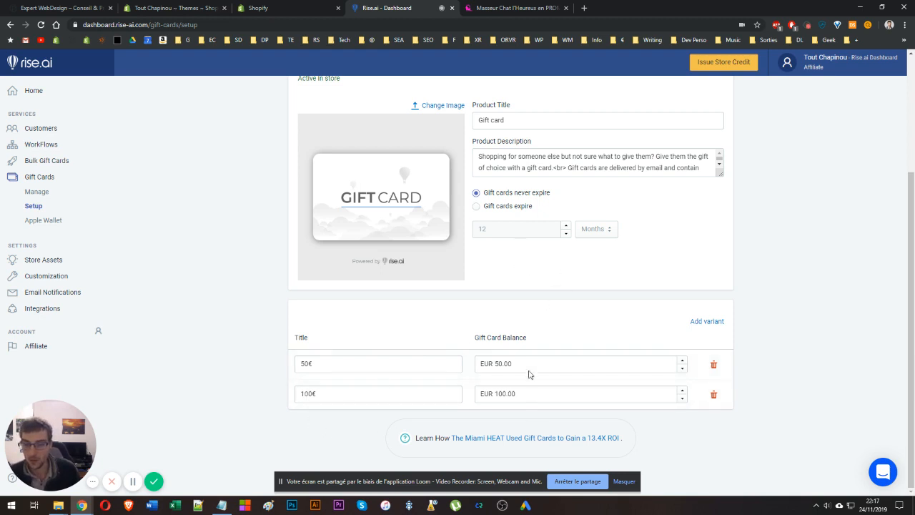
Rename the gift card product title to Carte Cadeau.
{"action": "scroll", "coordinate": [479, 290], "scroll_direction": "up", "scroll_amount": 2}
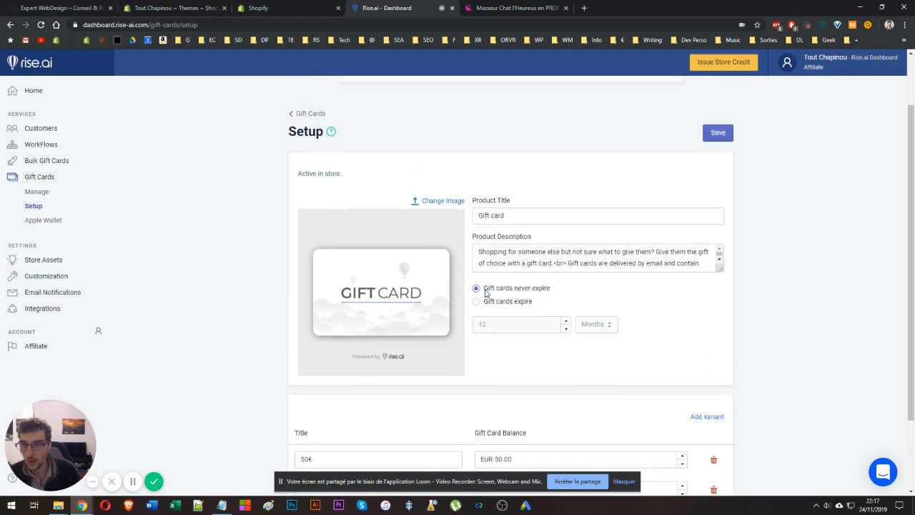
{"action": "triple_click", "coordinate": [493, 216]}
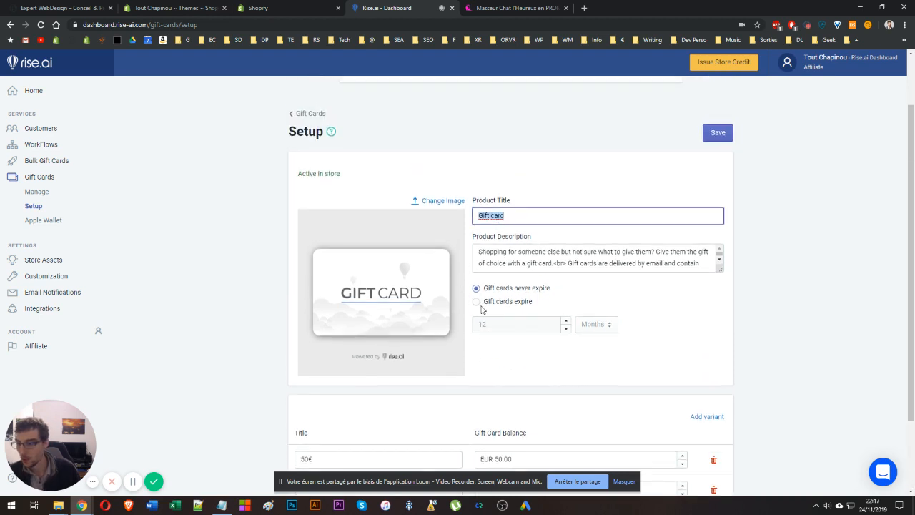
{"action": "type", "text": "Carte C"}
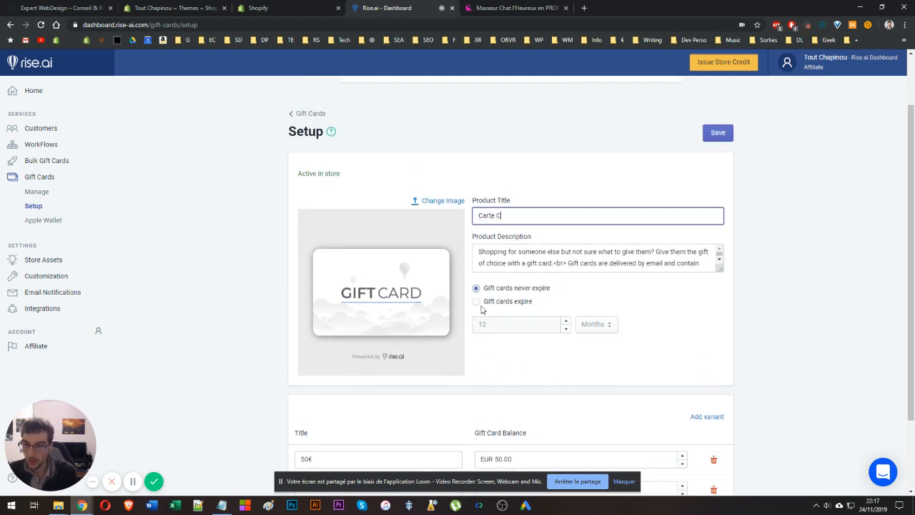
{"action": "type", "text": "adeau"}
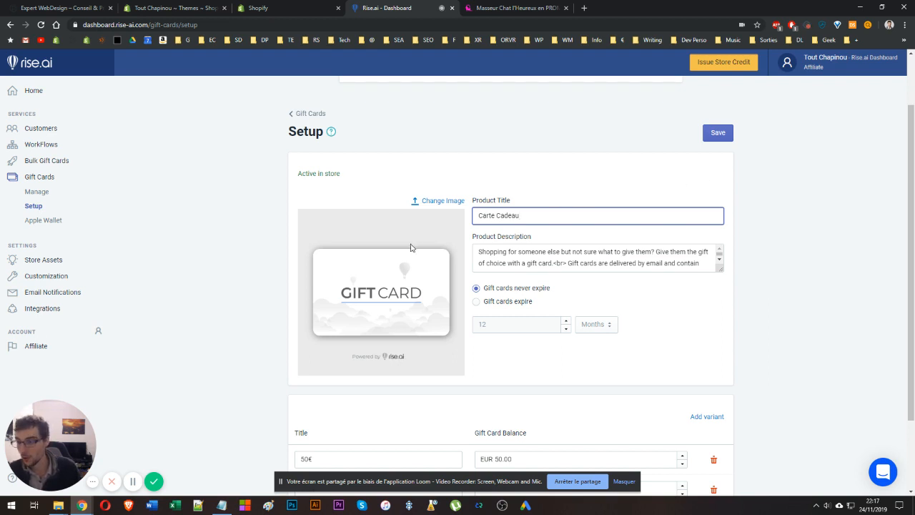
Enlarge the product description box and switch the gift cards to expire after 12 months.
{"action": "left_click", "coordinate": [584, 264]}
{"action": "key", "text": "ctrl+a"}
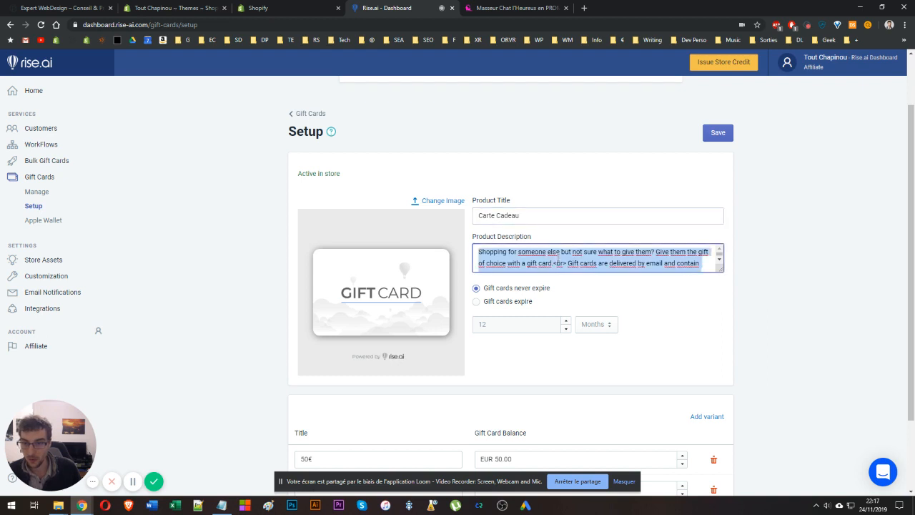
{"action": "left_click_drag", "start_coordinate": [720, 272], "coordinate": [715, 299]}
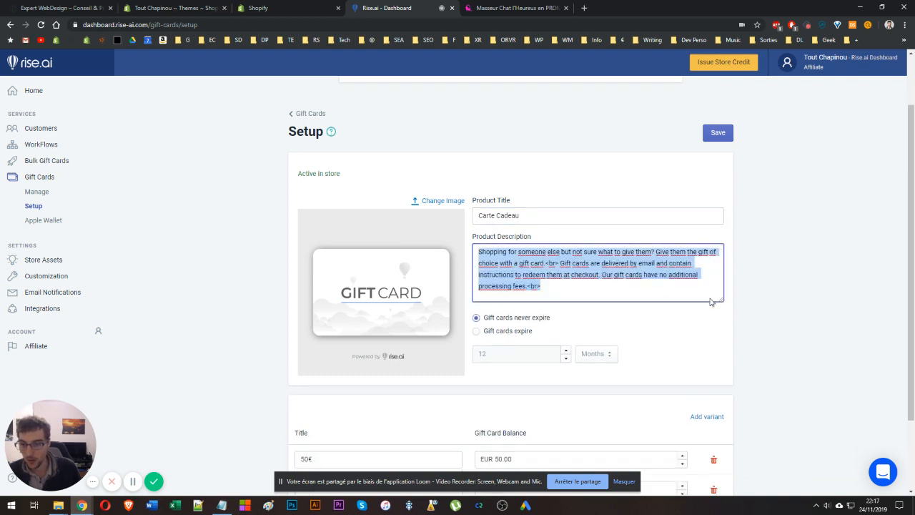
{"action": "left_click", "coordinate": [600, 294]}
{"action": "key", "text": "ctrl+a"}
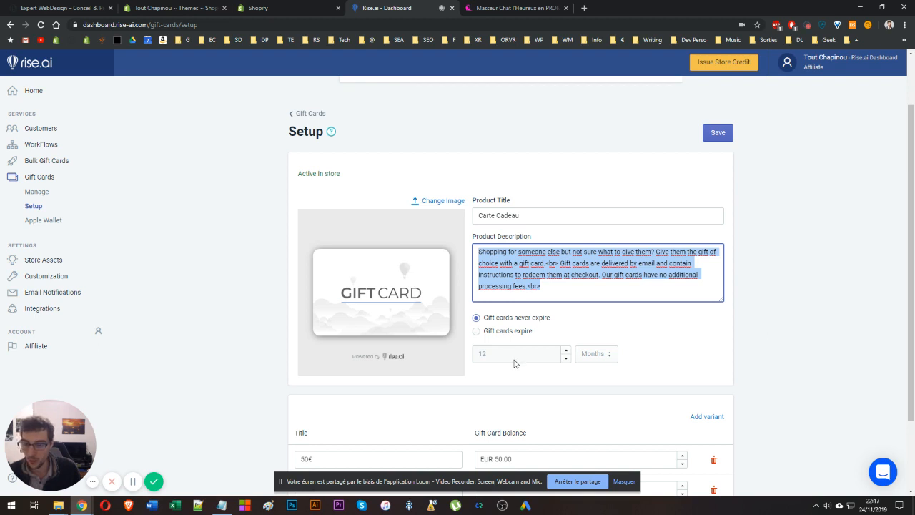
{"action": "left_click", "coordinate": [502, 333]}
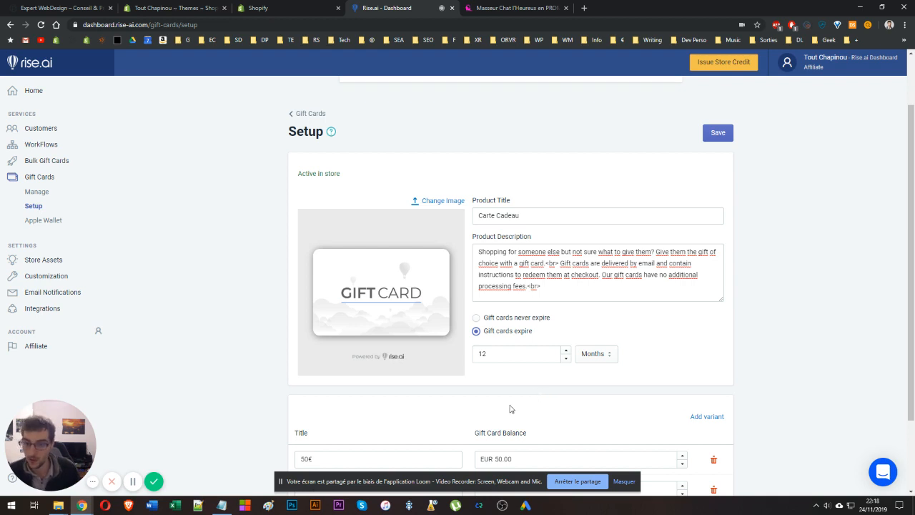
{"action": "scroll", "coordinate": [483, 243], "scroll_direction": "down", "scroll_amount": 1}
{"action": "scroll", "coordinate": [489, 243], "scroll_direction": "up", "scroll_amount": 2}
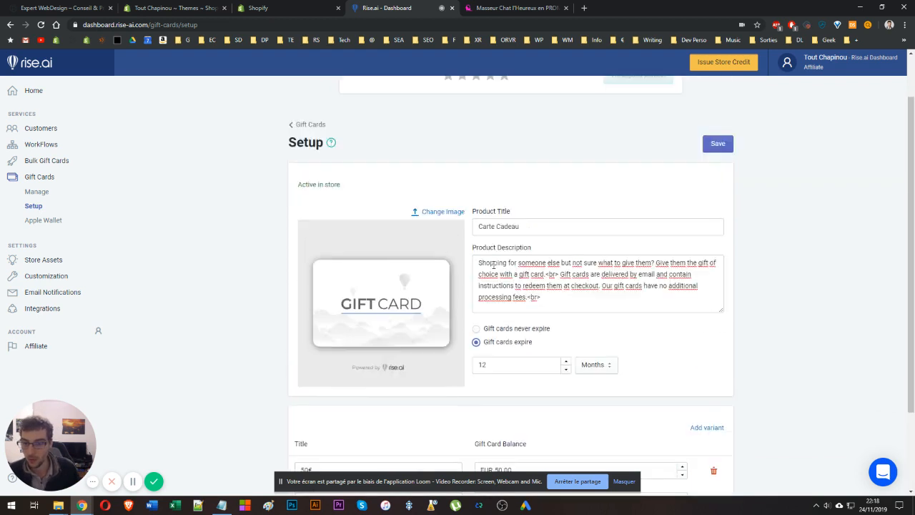
Save the gift card setup changes.
{"action": "scroll", "coordinate": [493, 264], "scroll_direction": "up", "scroll_amount": 1}
{"action": "left_click", "coordinate": [716, 201]}
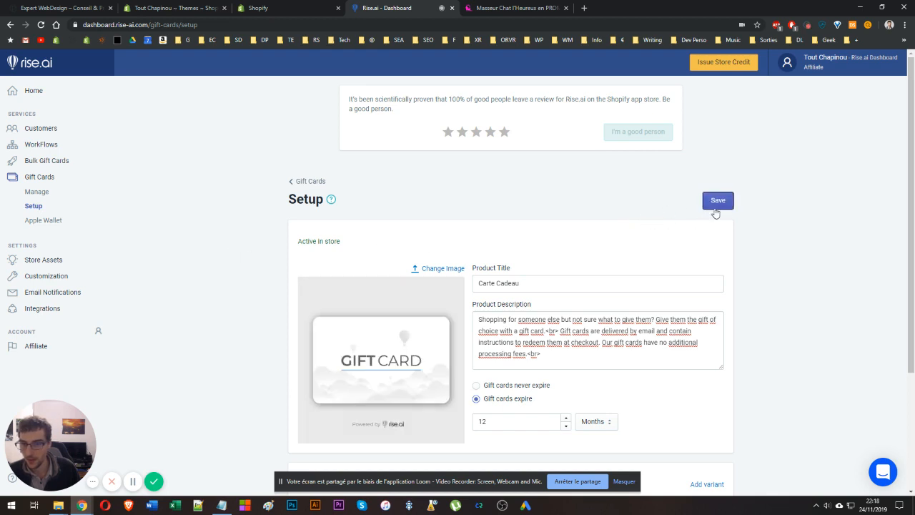
{"action": "left_click", "coordinate": [714, 207]}
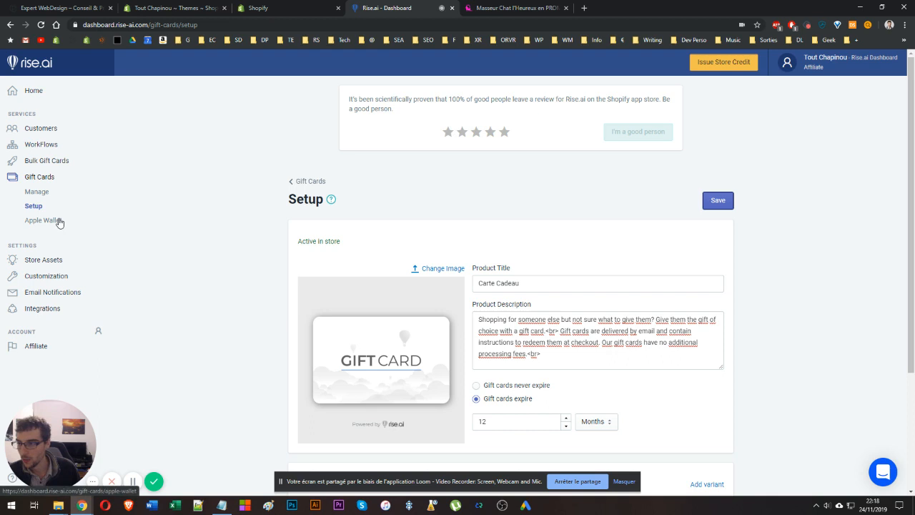
{"action": "left_click", "coordinate": [60, 222]}
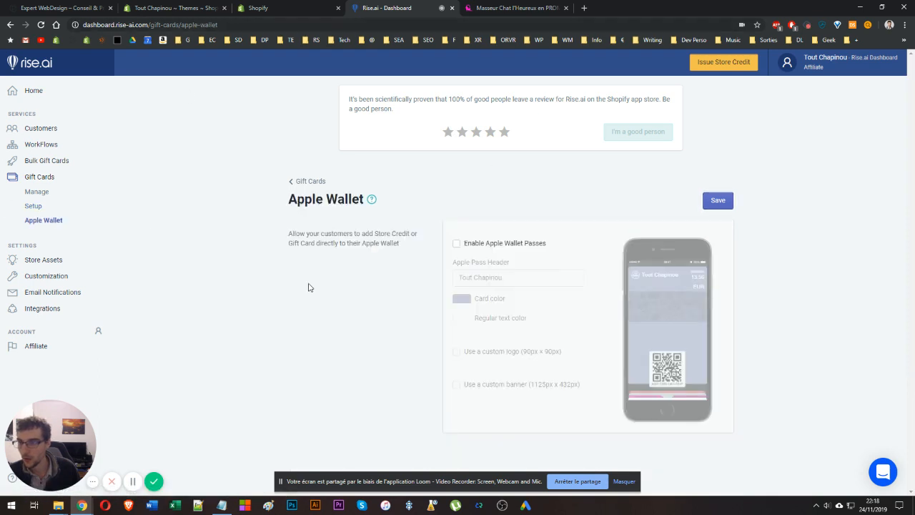
{"action": "left_click", "coordinate": [488, 249]}
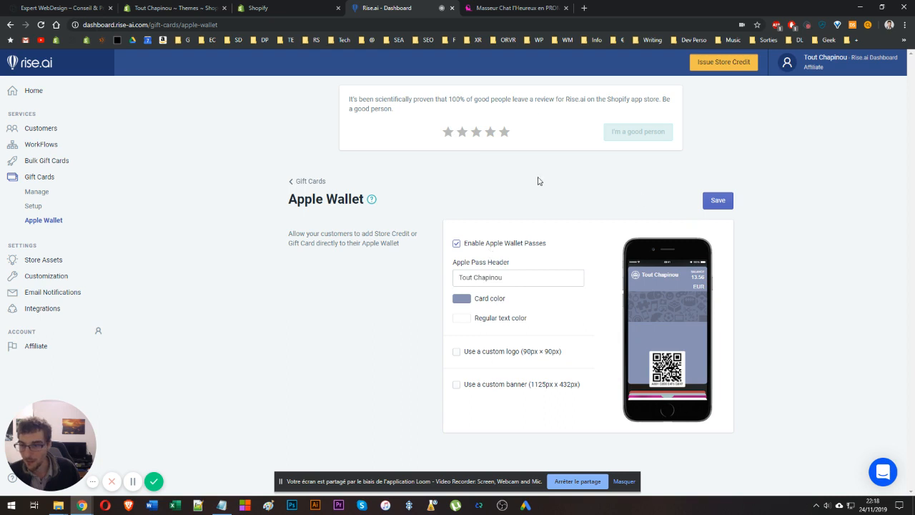
{"action": "left_click", "coordinate": [504, 249]}
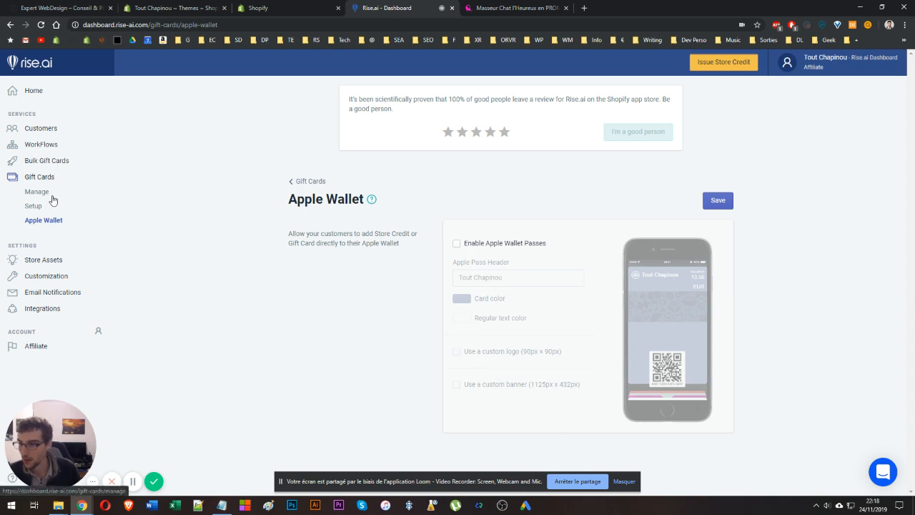
Open the Reward Widget customizer in Store Assets, review its sections, and save and quit it.
{"action": "left_click", "coordinate": [41, 167]}
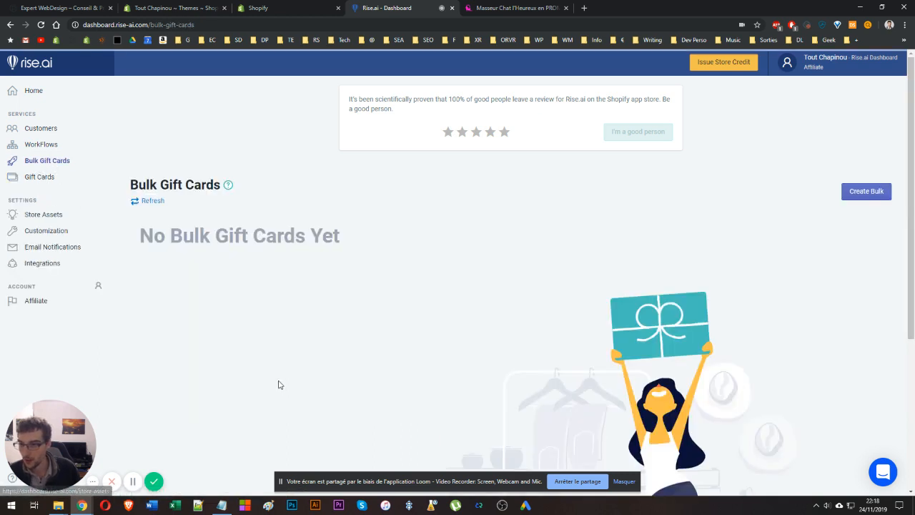
{"action": "left_click", "coordinate": [36, 218]}
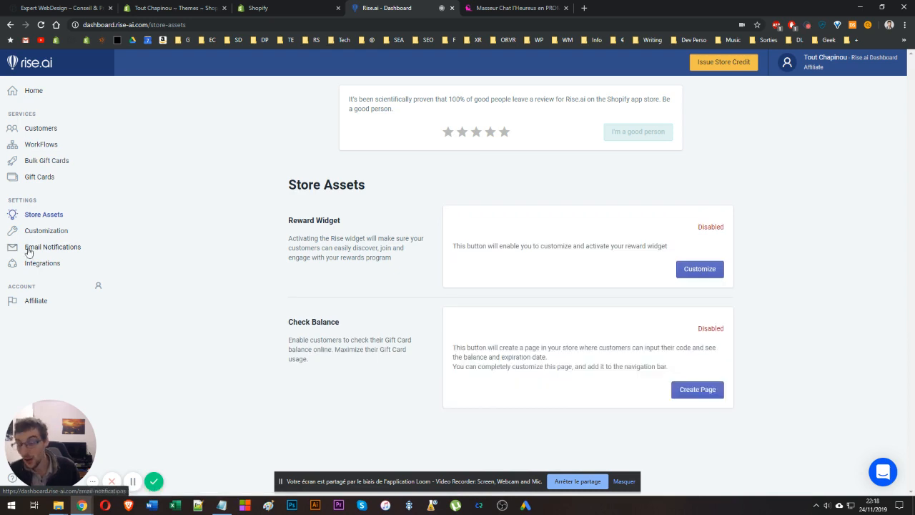
{"action": "double_click", "coordinate": [301, 222]}
{"action": "triple_click", "coordinate": [303, 224]}
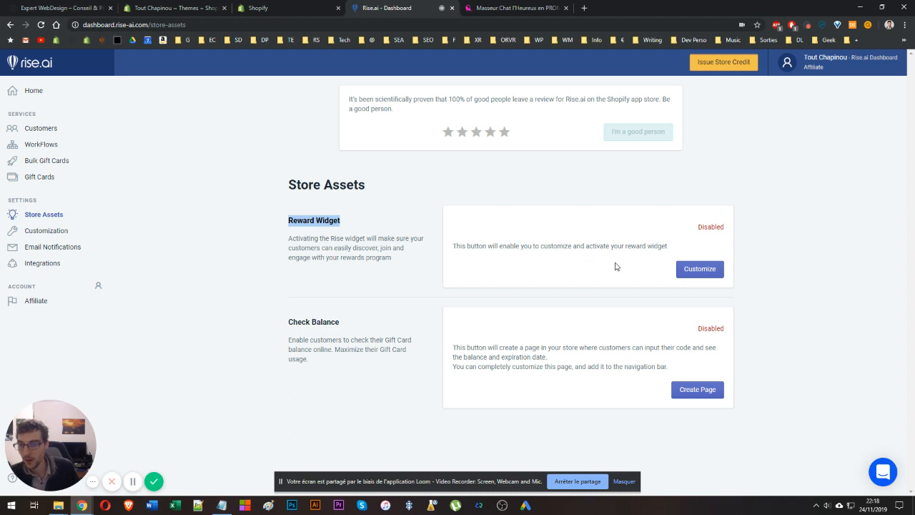
{"action": "left_click", "coordinate": [681, 272]}
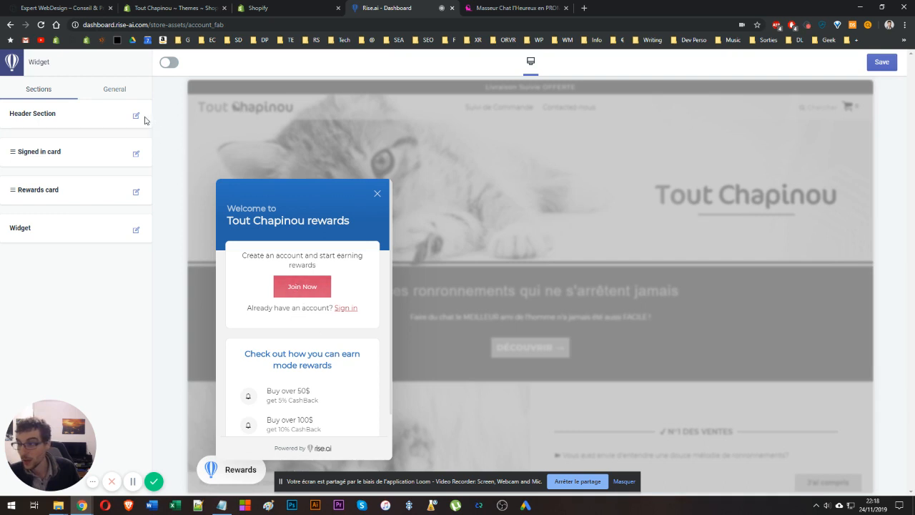
{"action": "left_click", "coordinate": [135, 153]}
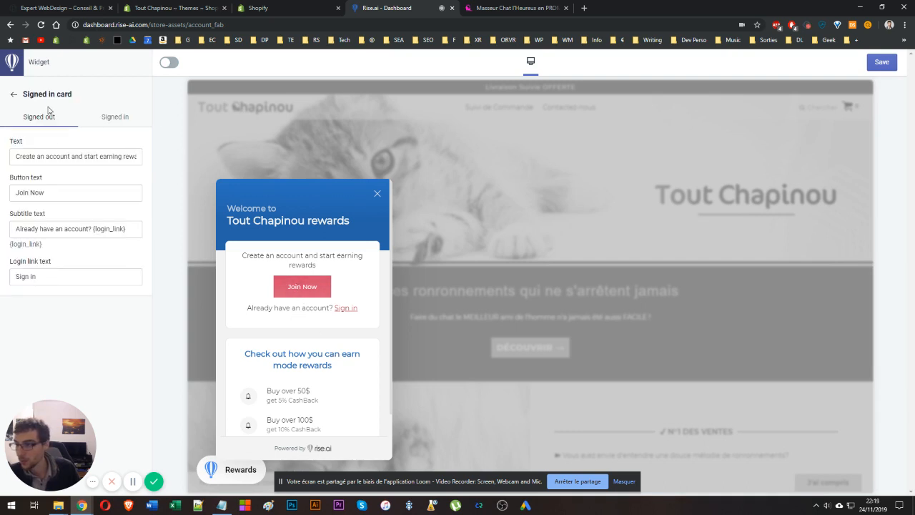
{"action": "left_click", "coordinate": [108, 117]}
{"action": "left_click", "coordinate": [60, 117]}
{"action": "left_click", "coordinate": [14, 94]}
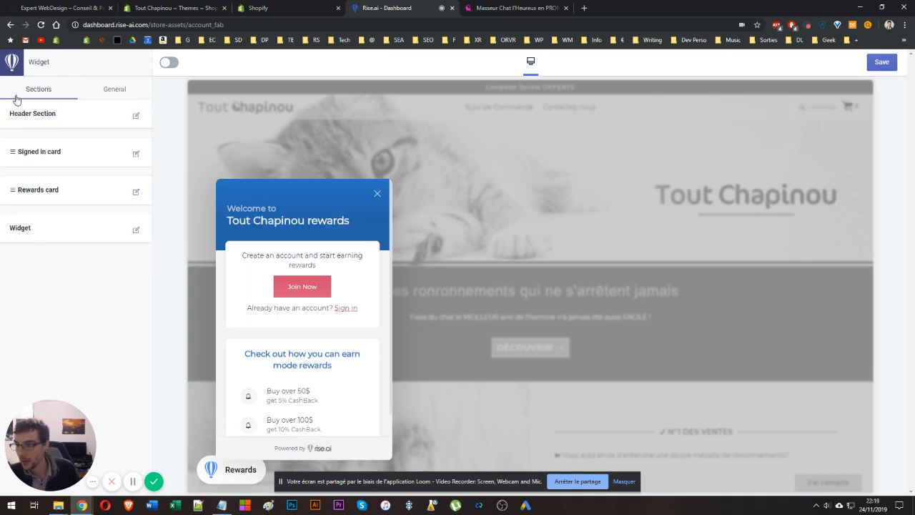
{"action": "left_click", "coordinate": [136, 230]}
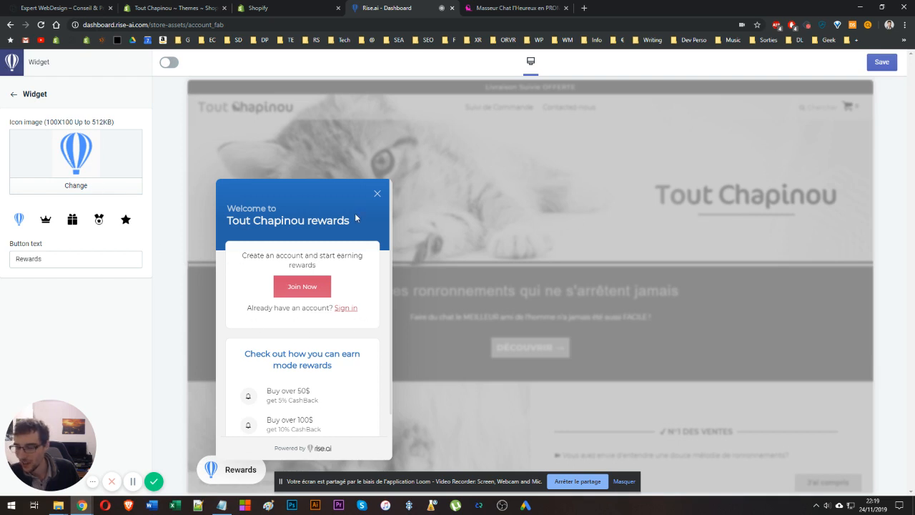
{"action": "left_click", "coordinate": [15, 72]}
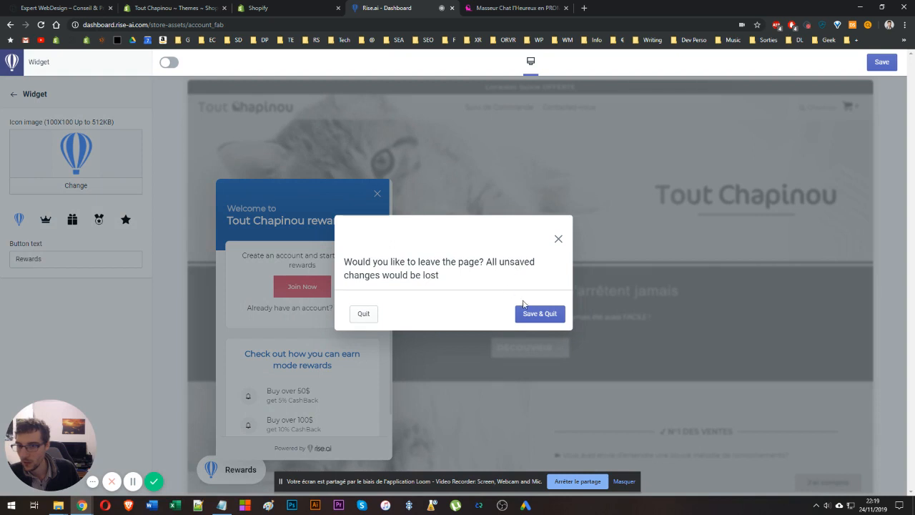
{"action": "left_click", "coordinate": [554, 313]}
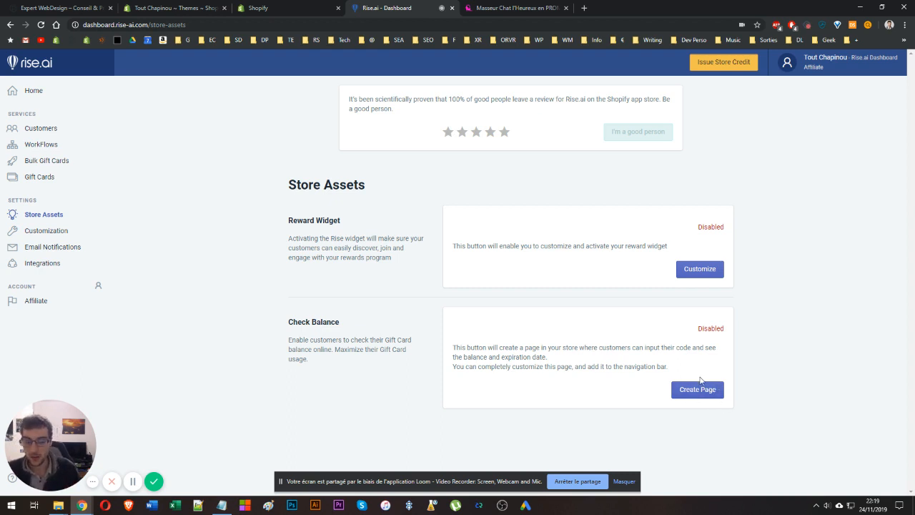
Create the Check Balance page for the store and open its customizer.
{"action": "left_click", "coordinate": [705, 396]}
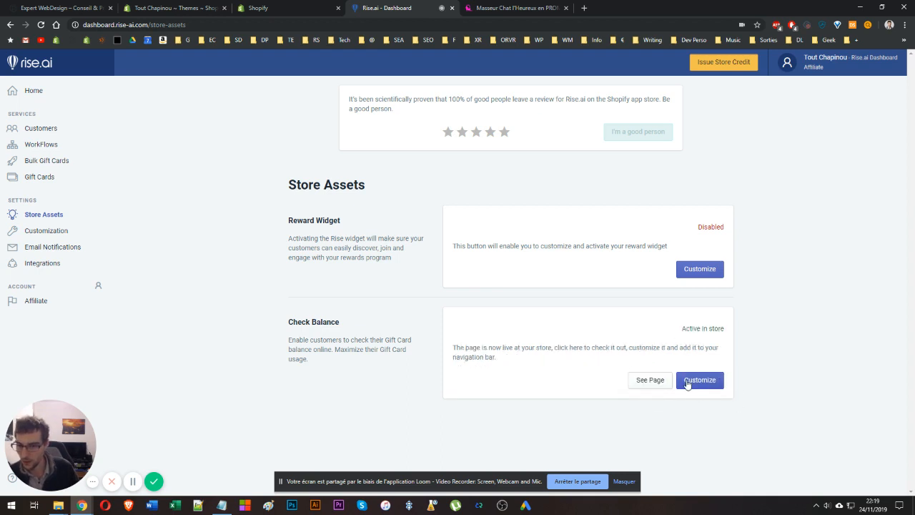
{"action": "left_click", "coordinate": [687, 384]}
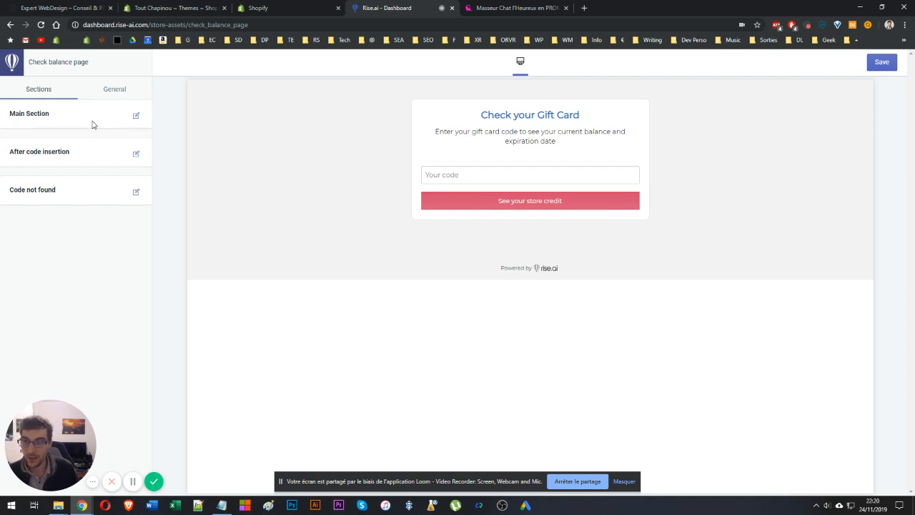
Review the Check Balance page's sections and general colors, then quit the customizer without saving.
{"action": "left_click", "coordinate": [135, 117]}
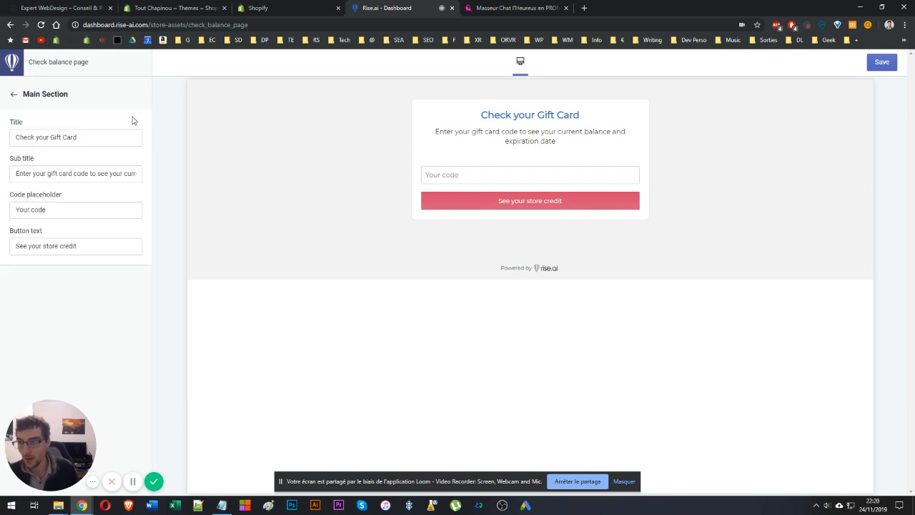
{"action": "left_click", "coordinate": [12, 95]}
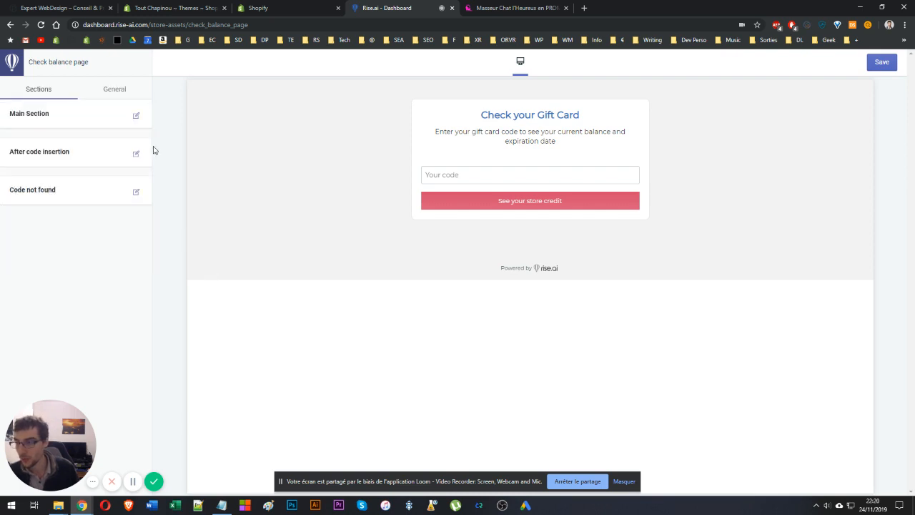
{"action": "left_click", "coordinate": [137, 155]}
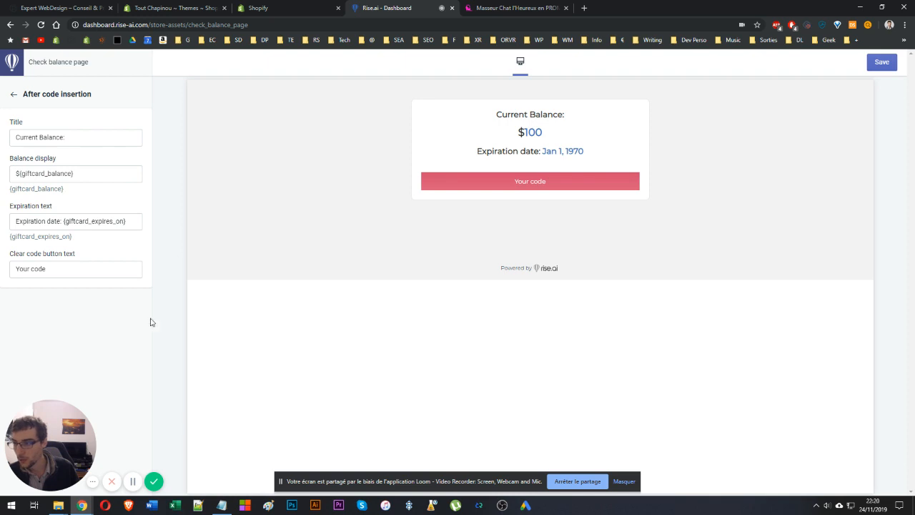
{"action": "left_click", "coordinate": [9, 96]}
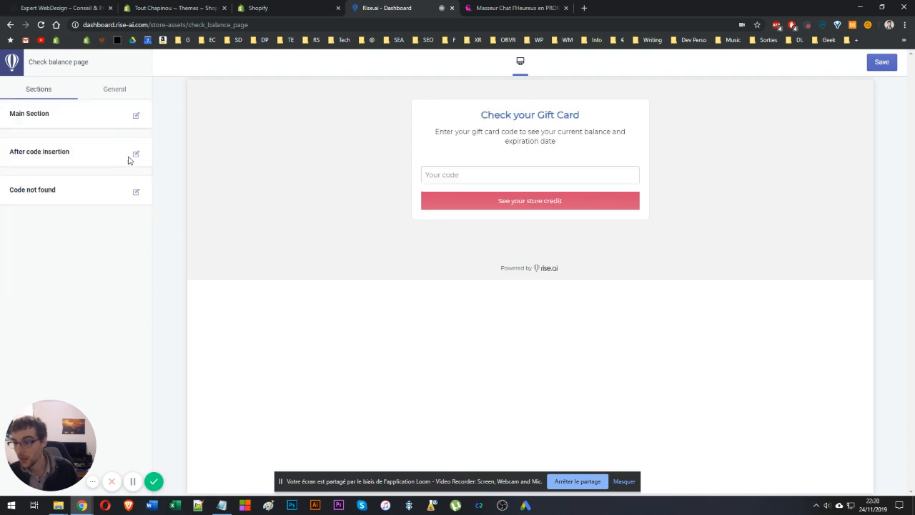
{"action": "left_click", "coordinate": [136, 192]}
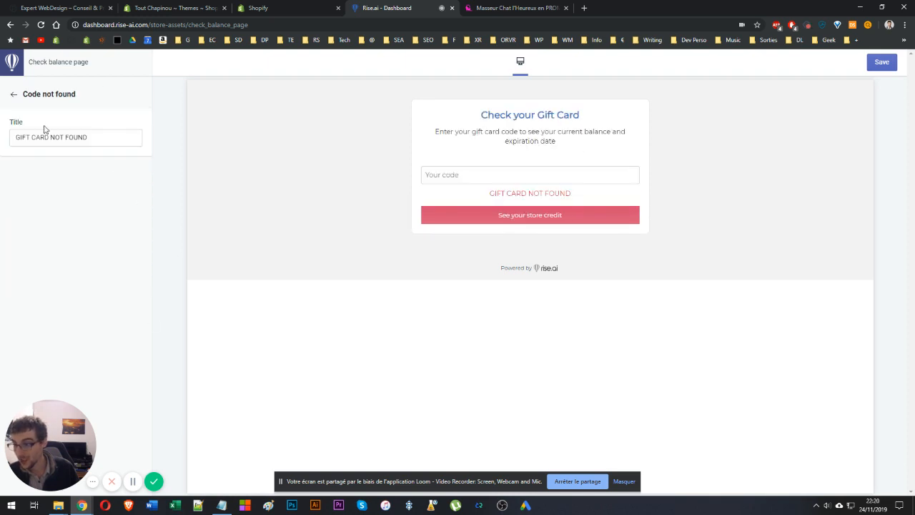
{"action": "left_click", "coordinate": [9, 97]}
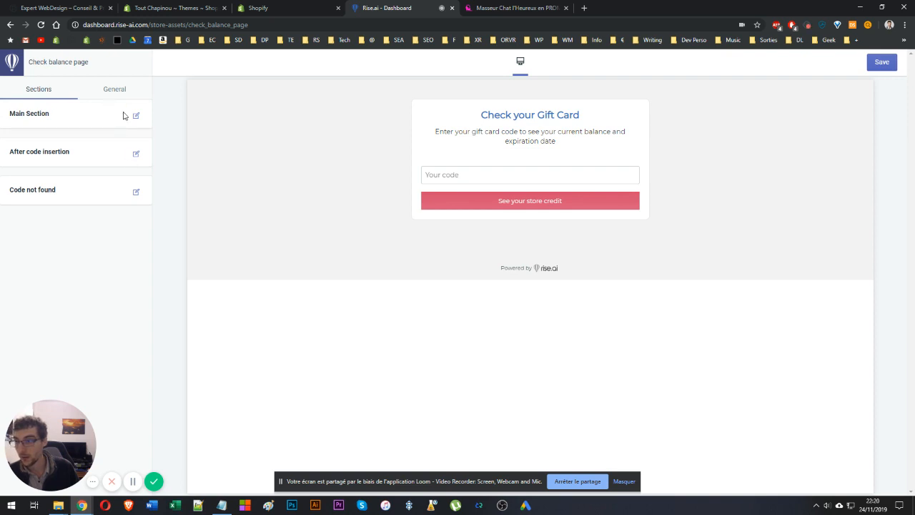
{"action": "left_click", "coordinate": [122, 90]}
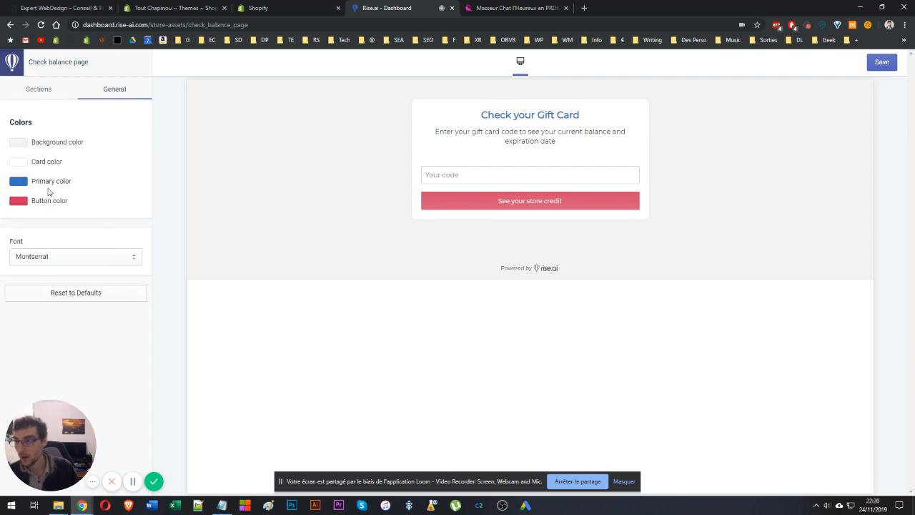
{"action": "left_click", "coordinate": [37, 91]}
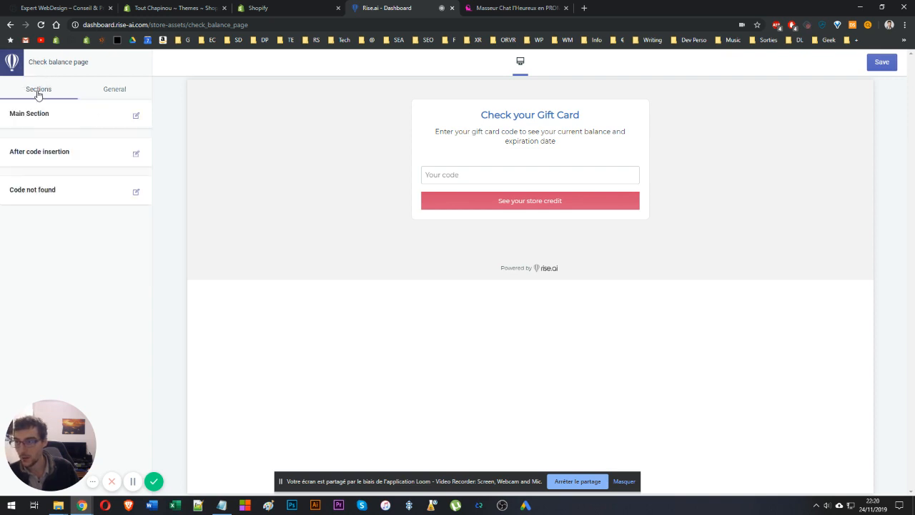
{"action": "left_click", "coordinate": [129, 151]}
{"action": "left_click", "coordinate": [15, 172]}
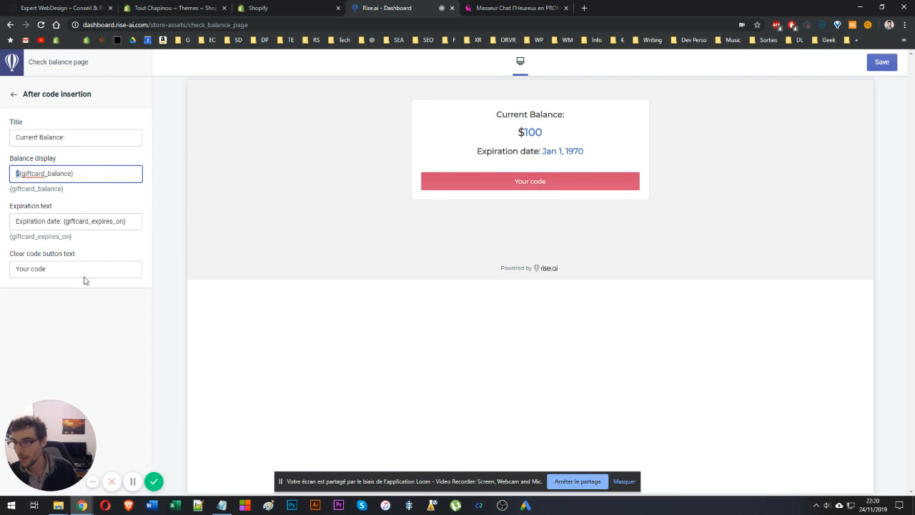
{"action": "left_click", "coordinate": [15, 94]}
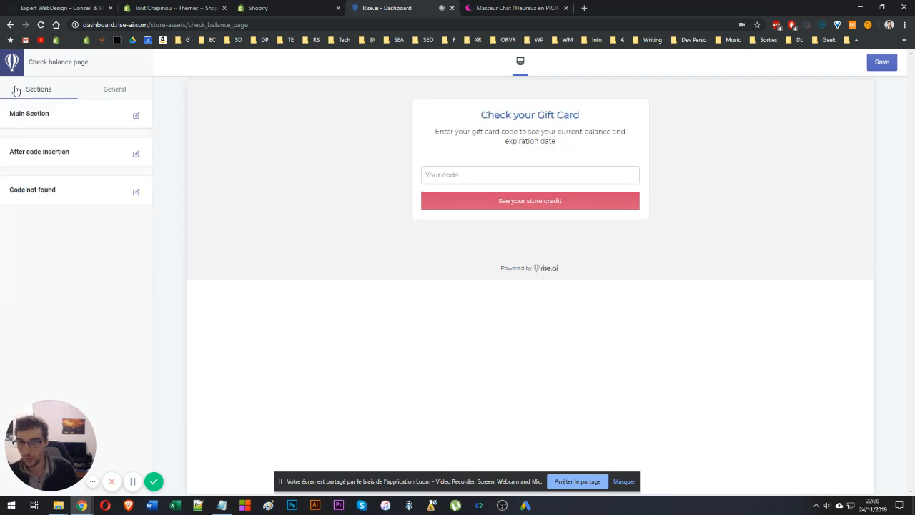
{"action": "left_click", "coordinate": [15, 67]}
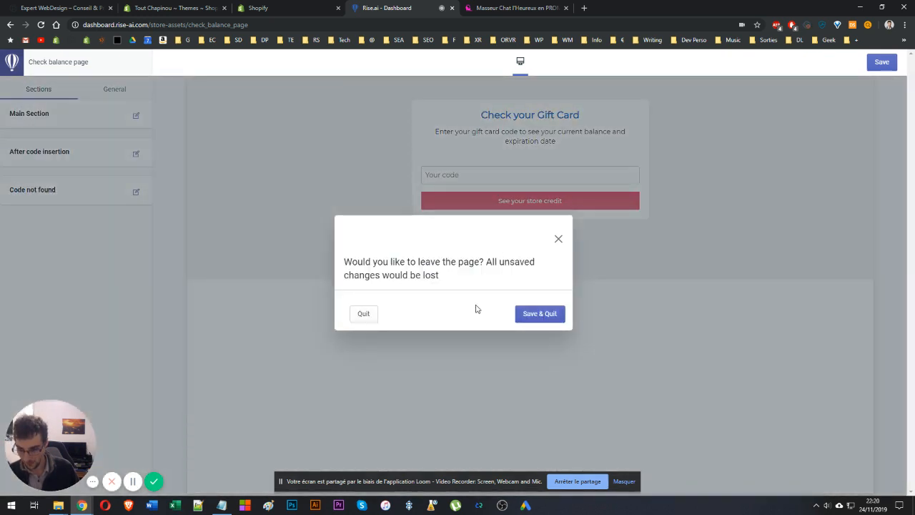
{"action": "left_click", "coordinate": [357, 315]}
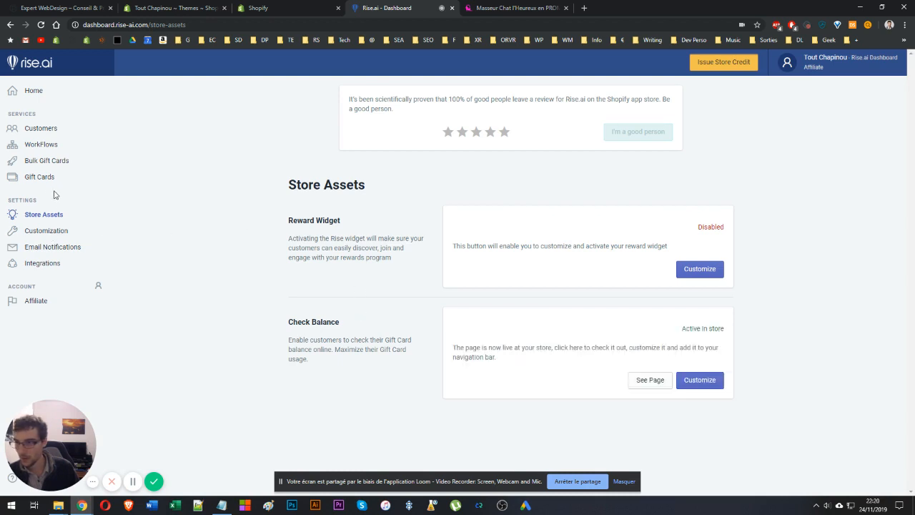
Select all four images in the Customization popup gallery and save the gallery.
{"action": "left_click", "coordinate": [57, 232]}
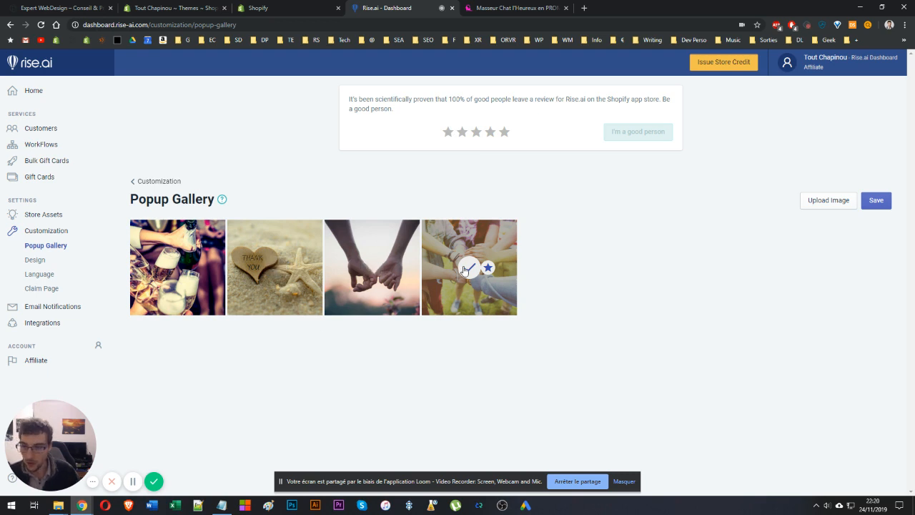
{"action": "left_click", "coordinate": [378, 265]}
{"action": "left_click", "coordinate": [276, 267]}
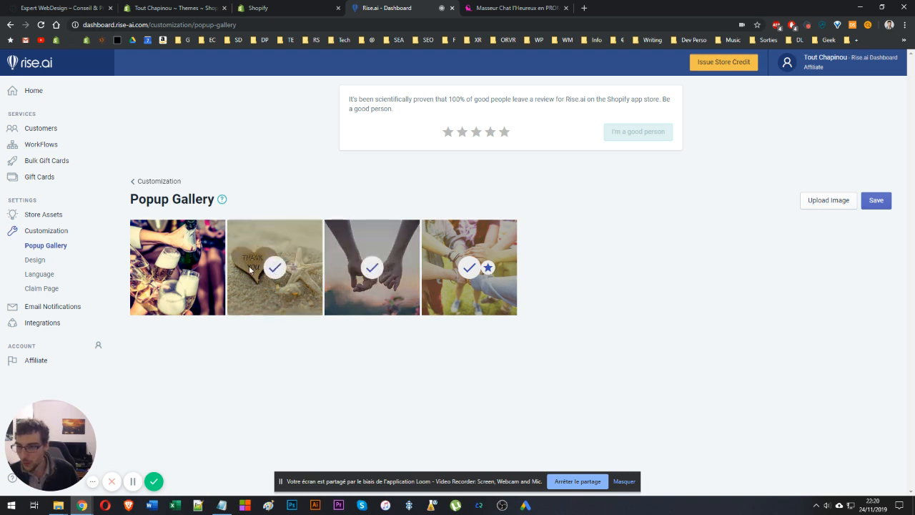
{"action": "left_click", "coordinate": [178, 270]}
{"action": "left_click", "coordinate": [877, 200]}
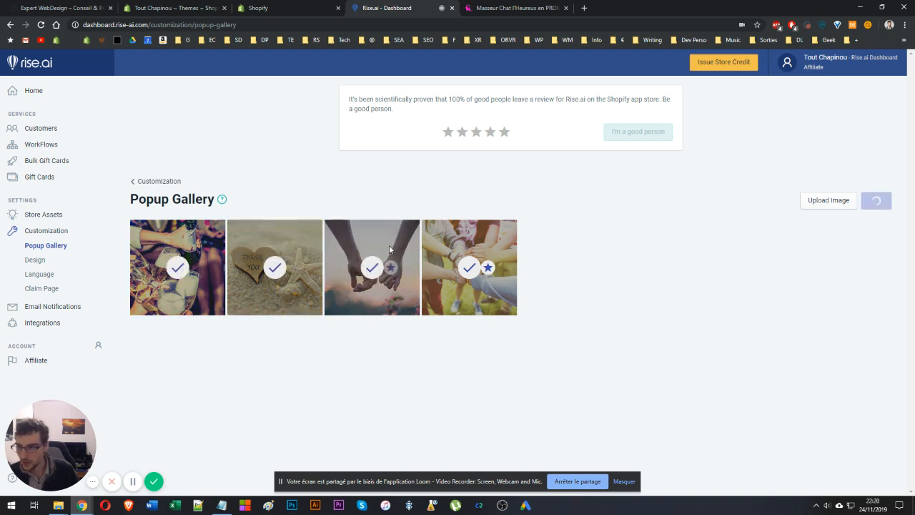
{"action": "left_click", "coordinate": [889, 198]}
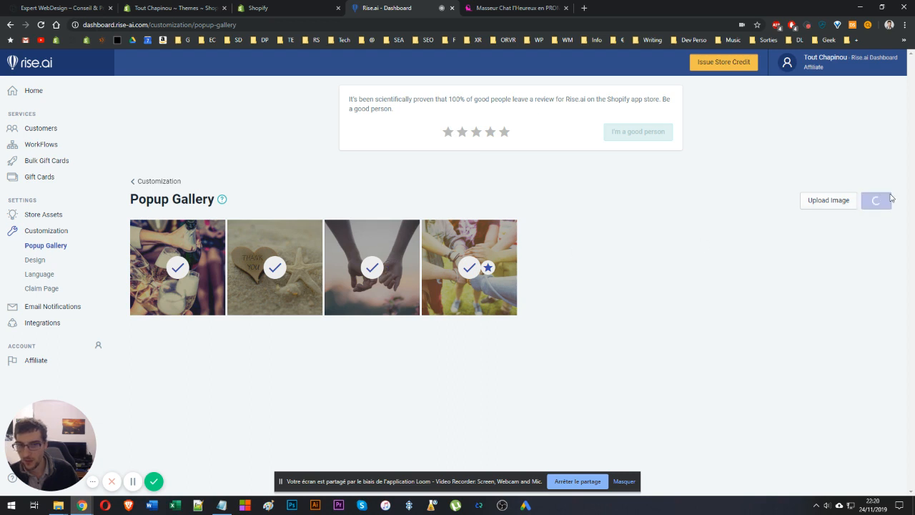
Keep only the heart 'Thank you' image selected in the Popup Gallery, mark it as the default, and save the gallery.
{"action": "left_click", "coordinate": [31, 261]}
{"action": "scroll", "coordinate": [193, 276], "scroll_direction": "down", "scroll_amount": 2}
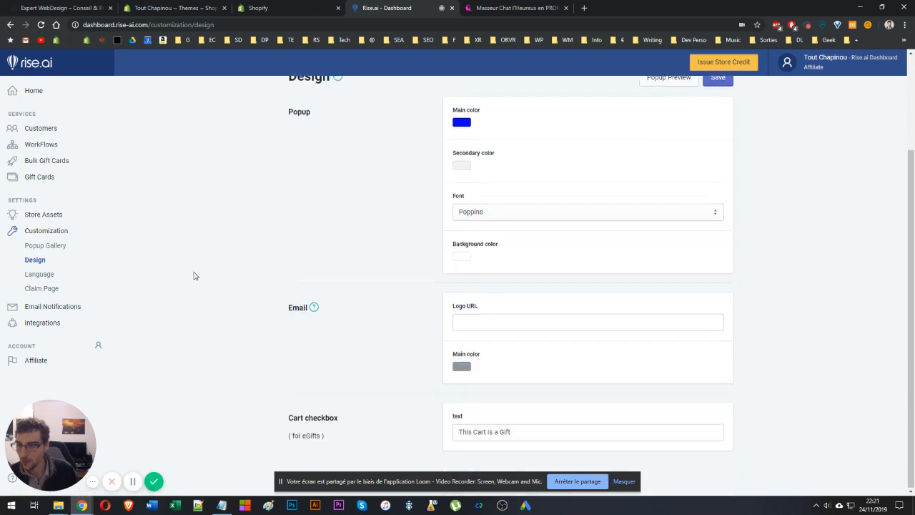
{"action": "scroll", "coordinate": [179, 263], "scroll_direction": "up", "scroll_amount": 2}
{"action": "left_click", "coordinate": [39, 249]}
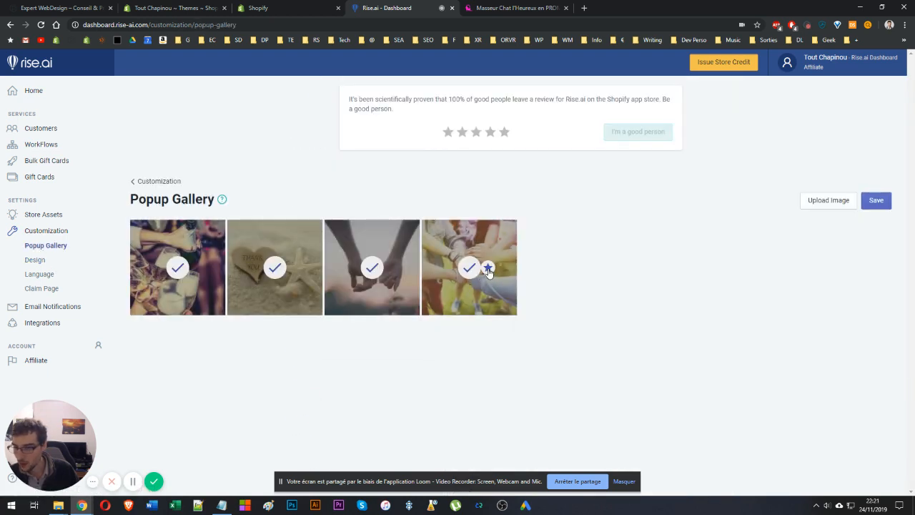
{"action": "left_click", "coordinate": [391, 268]}
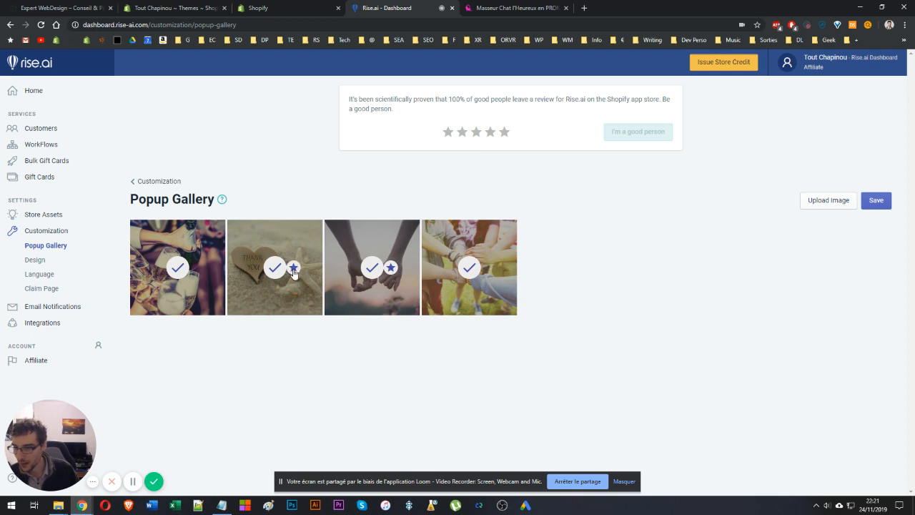
{"action": "left_click", "coordinate": [293, 269]}
{"action": "left_click", "coordinate": [196, 267]}
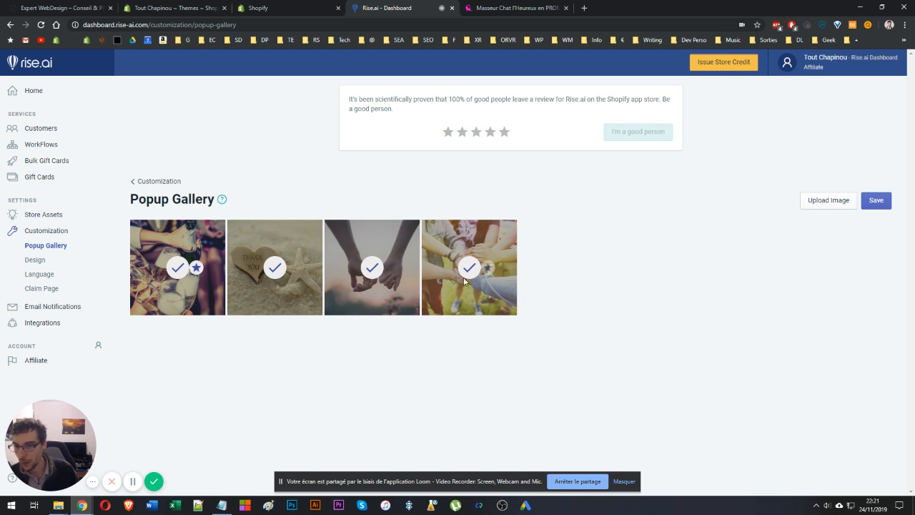
{"action": "left_click", "coordinate": [488, 268]}
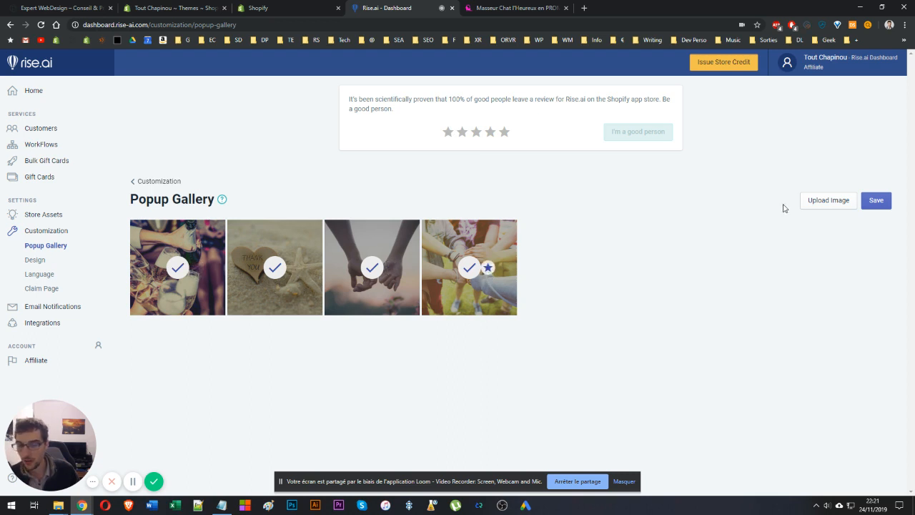
{"action": "left_click", "coordinate": [879, 201]}
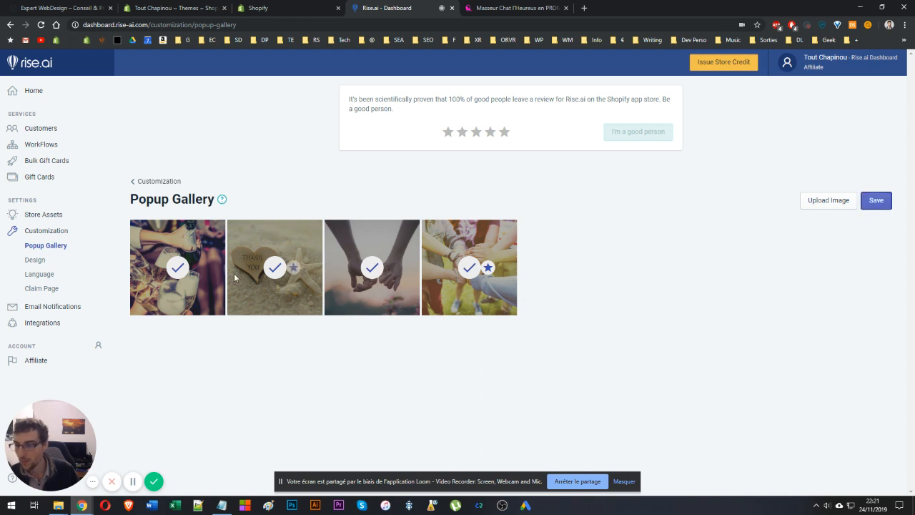
{"action": "left_click", "coordinate": [293, 267]}
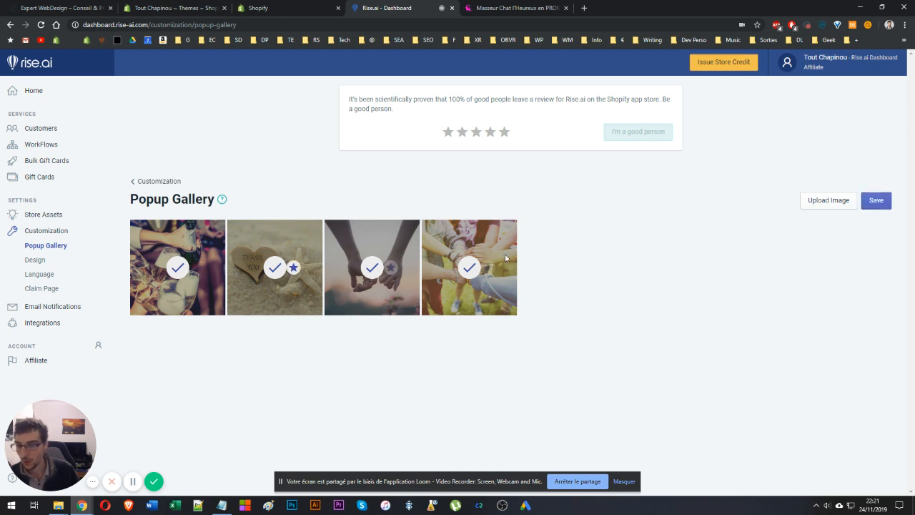
{"action": "left_click", "coordinate": [469, 272]}
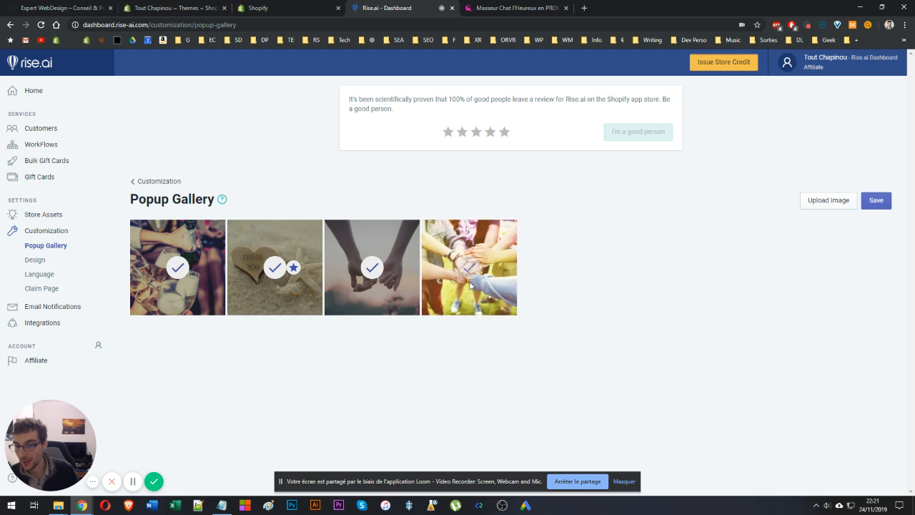
{"action": "left_click", "coordinate": [371, 269]}
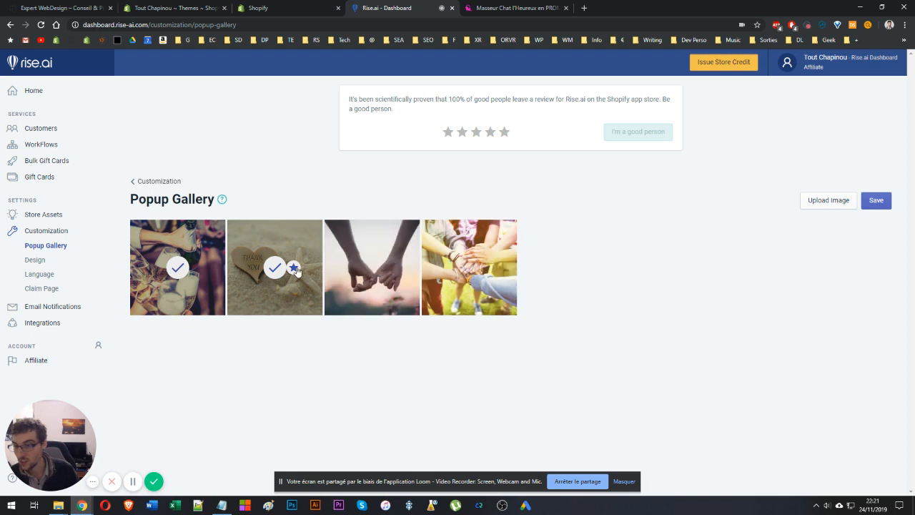
{"action": "left_click", "coordinate": [196, 268]}
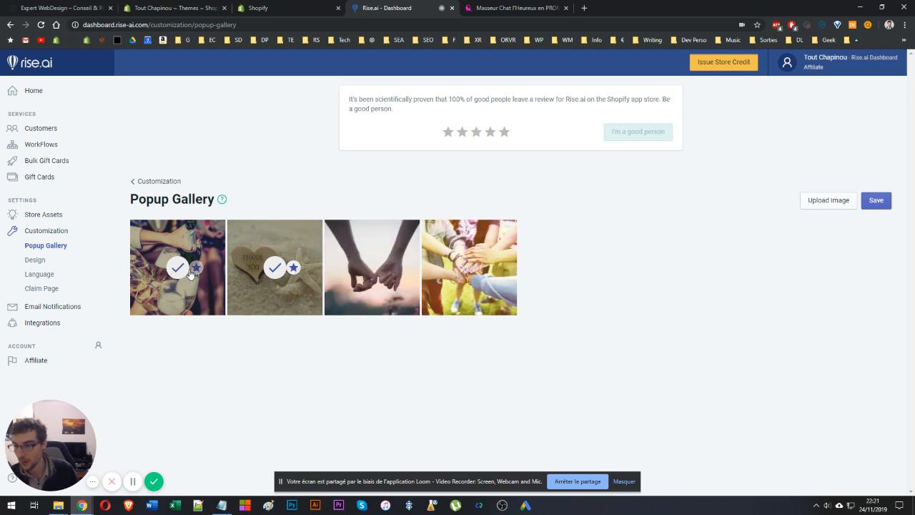
{"action": "left_click", "coordinate": [292, 268]}
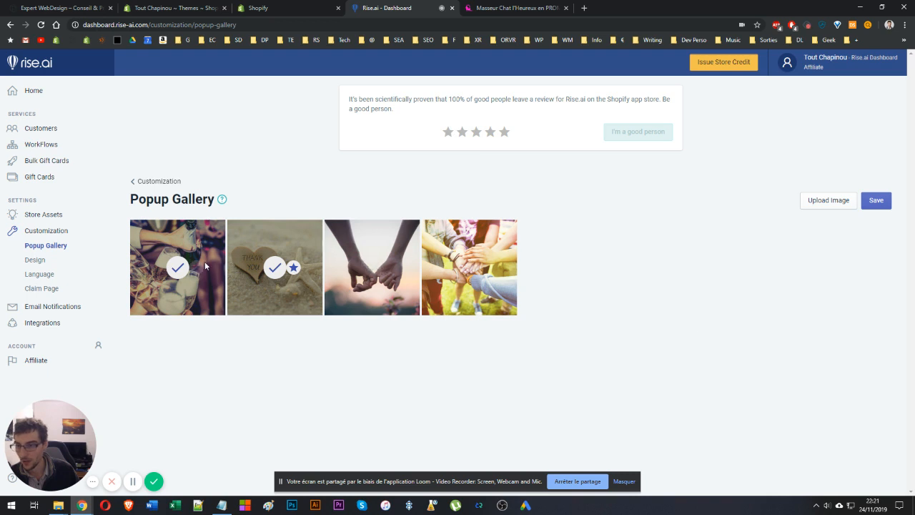
{"action": "left_click", "coordinate": [177, 268]}
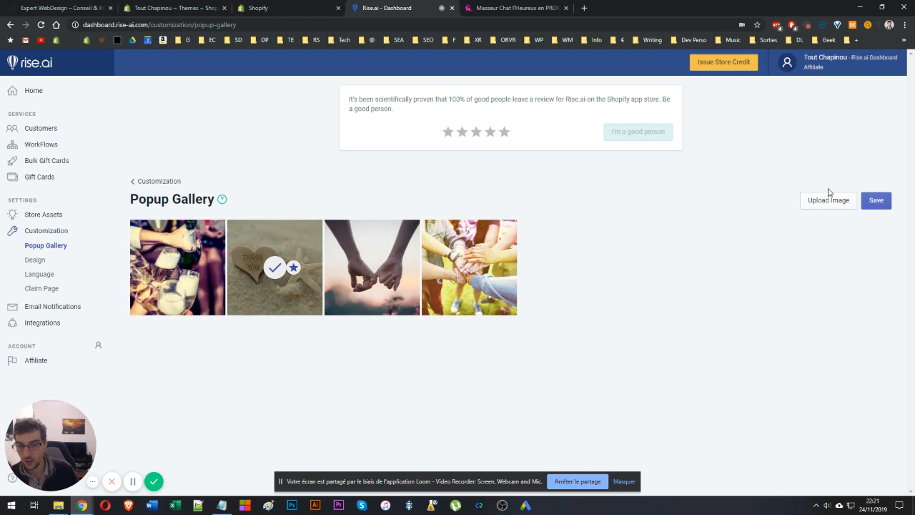
{"action": "left_click", "coordinate": [874, 200]}
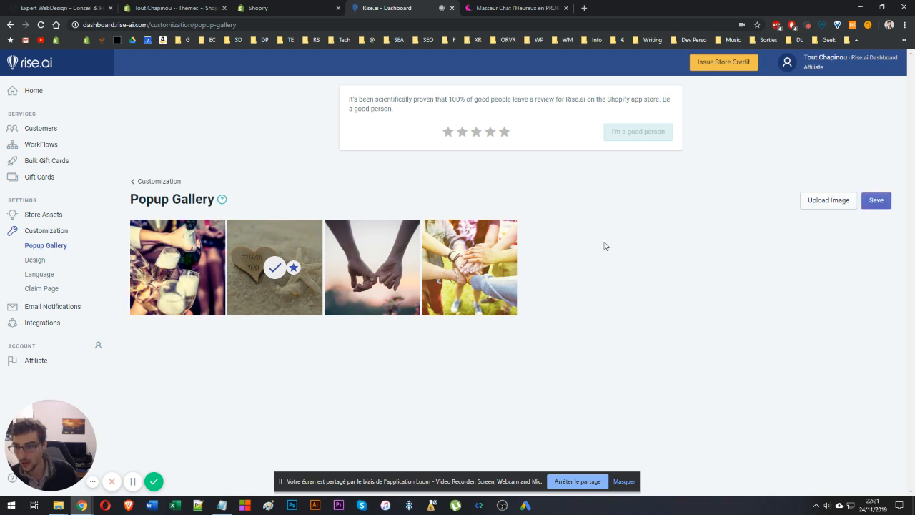
Open the Design page and preview the gift card popup.
{"action": "left_click", "coordinate": [43, 260]}
{"action": "scroll", "coordinate": [419, 254], "scroll_direction": "down", "scroll_amount": 2}
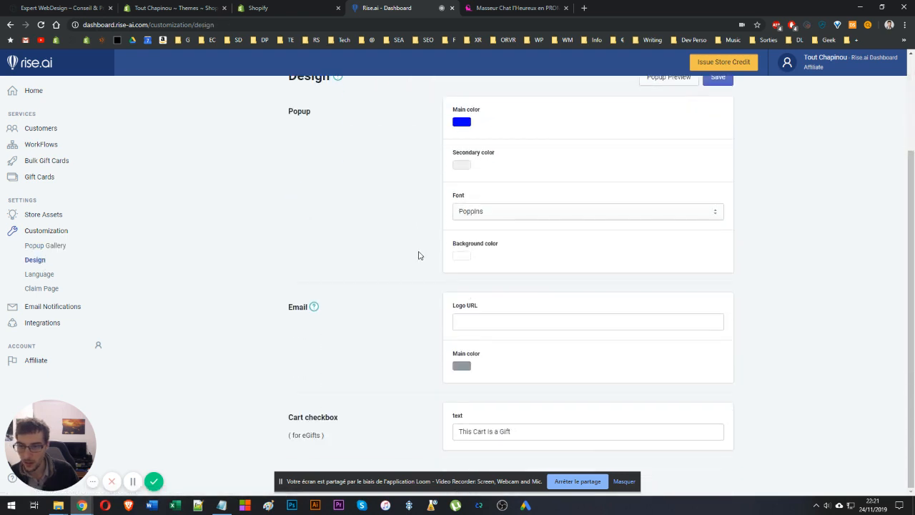
{"action": "scroll", "coordinate": [443, 235], "scroll_direction": "up", "scroll_amount": 2}
{"action": "scroll", "coordinate": [393, 242], "scroll_direction": "down", "scroll_amount": 2}
{"action": "scroll", "coordinate": [421, 329], "scroll_direction": "up", "scroll_amount": 2}
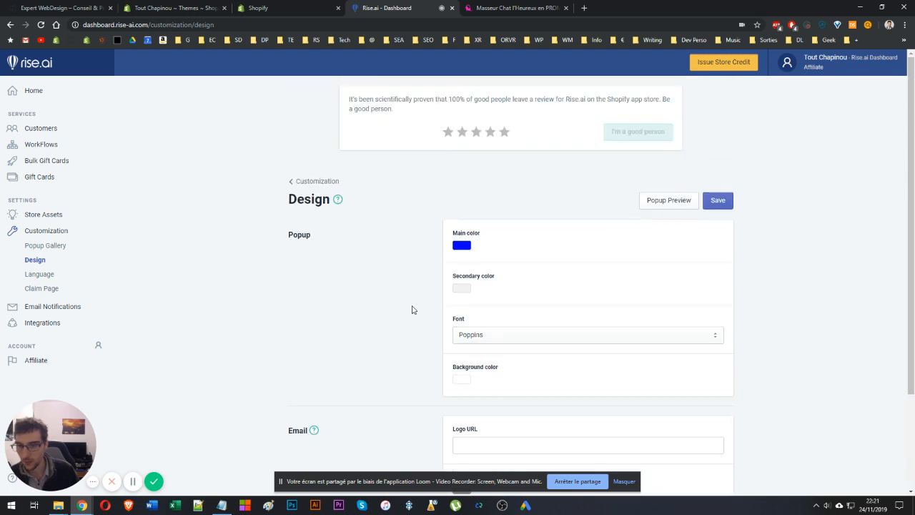
{"action": "left_click", "coordinate": [679, 203]}
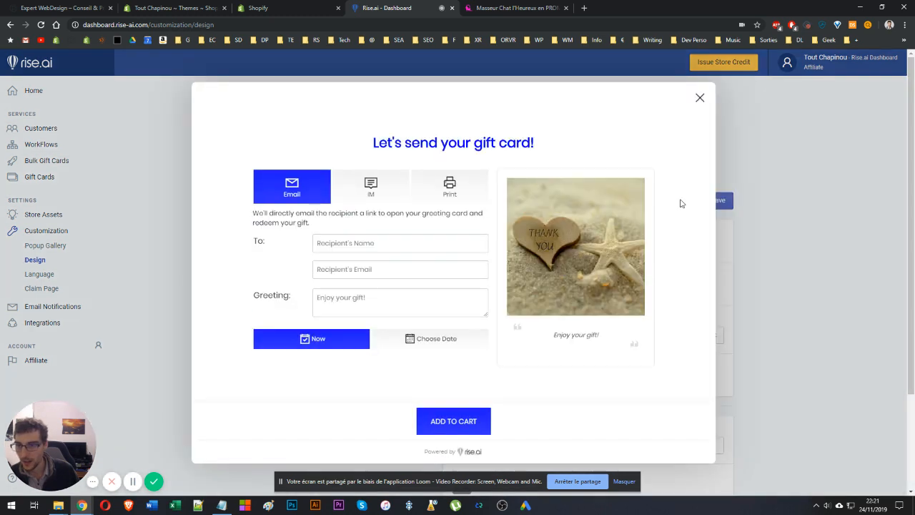
{"action": "left_click", "coordinate": [700, 97]}
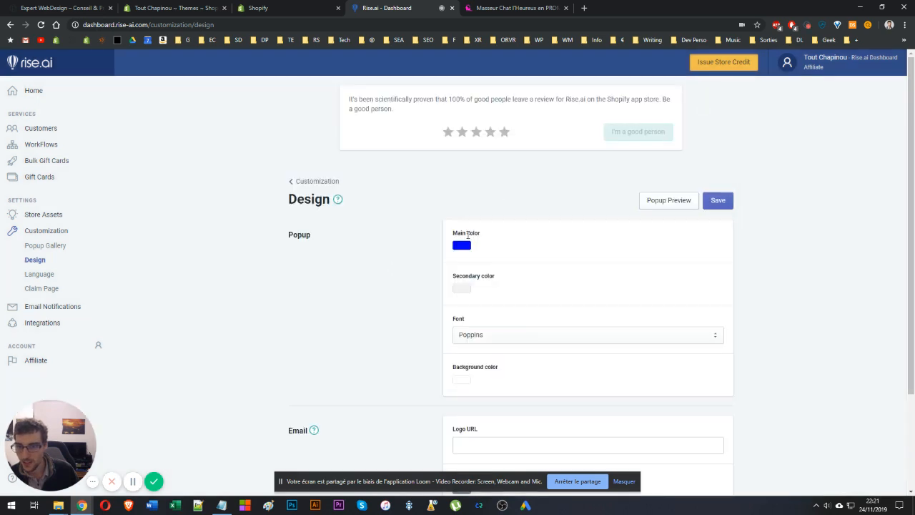
Set the popup's main color to #212C45 and save the design.
{"action": "left_click", "coordinate": [461, 246]}
{"action": "triple_click", "coordinate": [506, 345]}
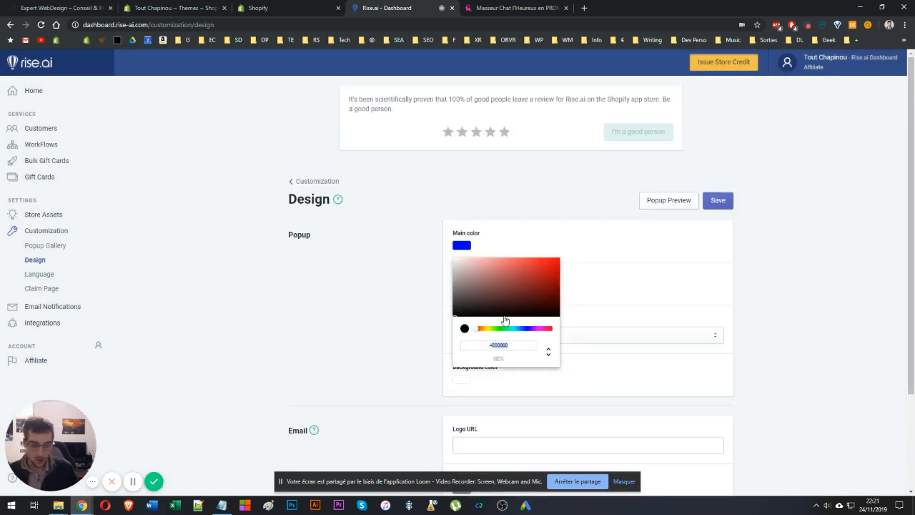
{"action": "key", "text": "Right"}
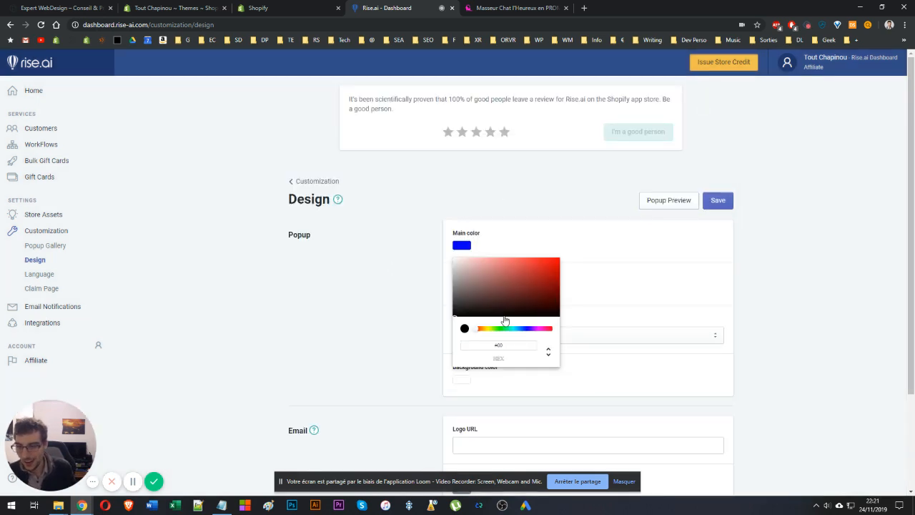
{"action": "type", "text": "212C45"}
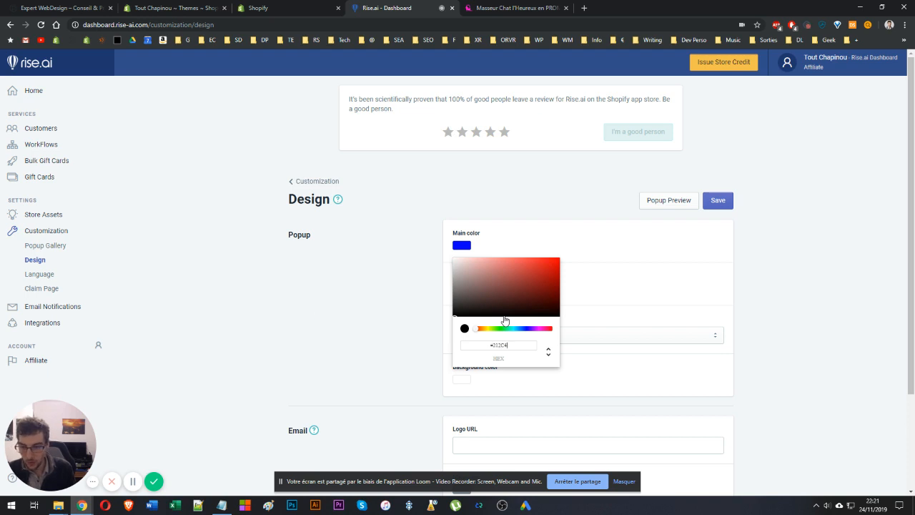
{"action": "left_click", "coordinate": [405, 291]}
{"action": "left_click", "coordinate": [719, 212]}
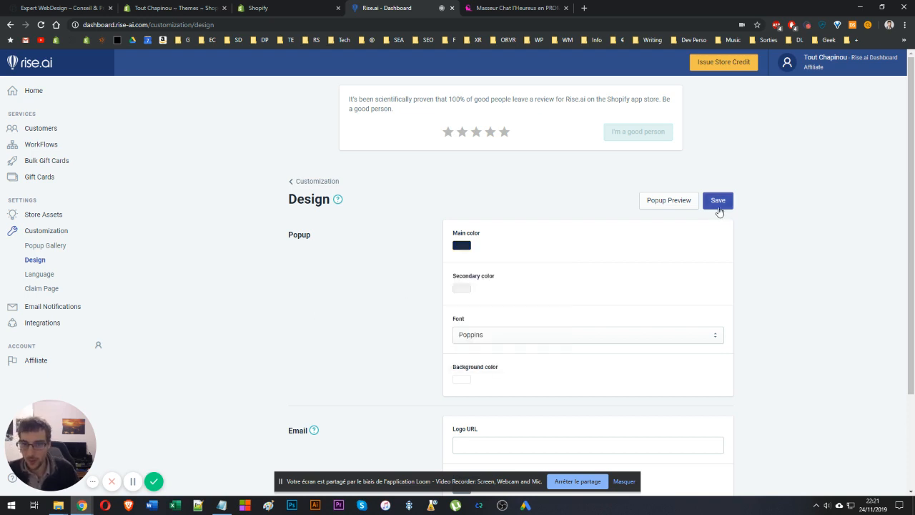
Preview the popup again and try its Email, IM and Print sending options and fields.
{"action": "left_click", "coordinate": [668, 206]}
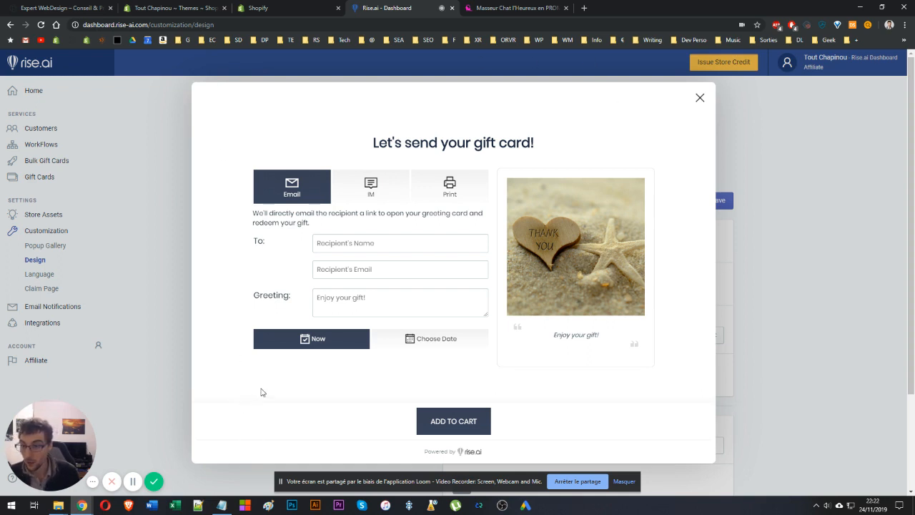
{"action": "left_click", "coordinate": [343, 245]}
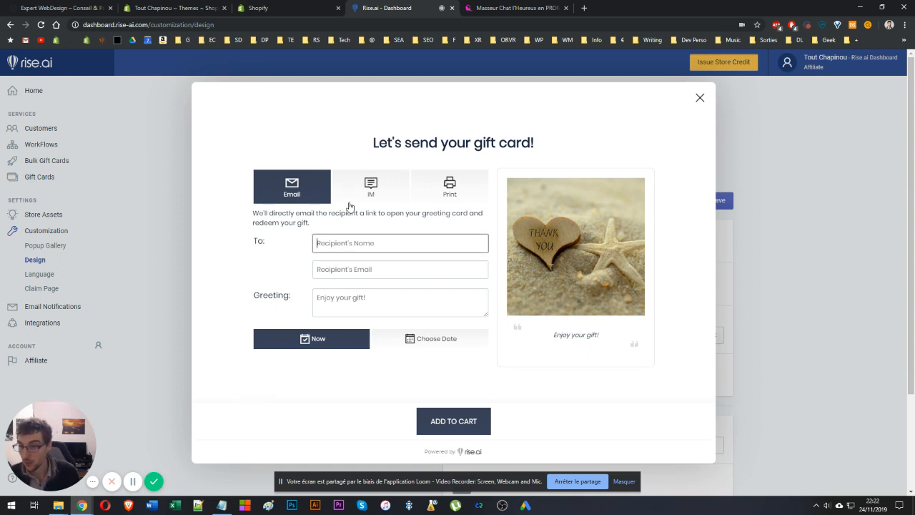
{"action": "left_click", "coordinate": [370, 184]}
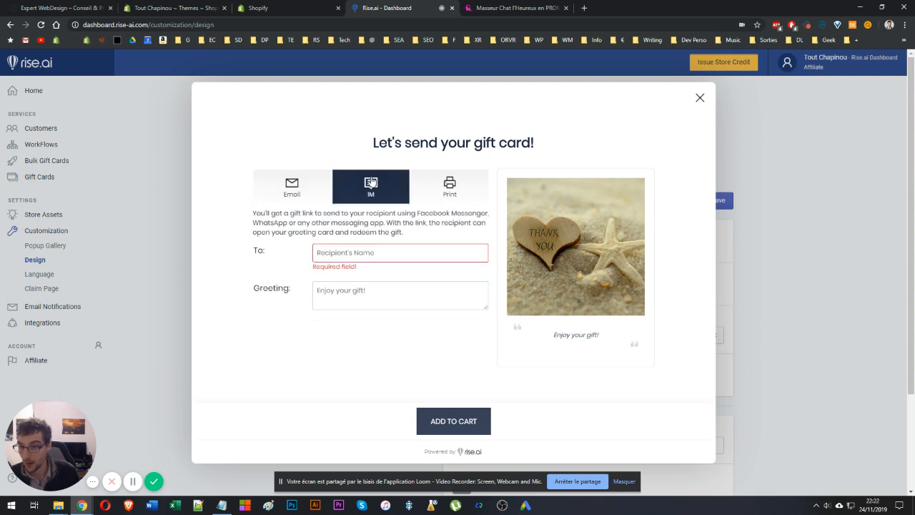
{"action": "left_click", "coordinate": [440, 187]}
{"action": "left_click", "coordinate": [289, 180]}
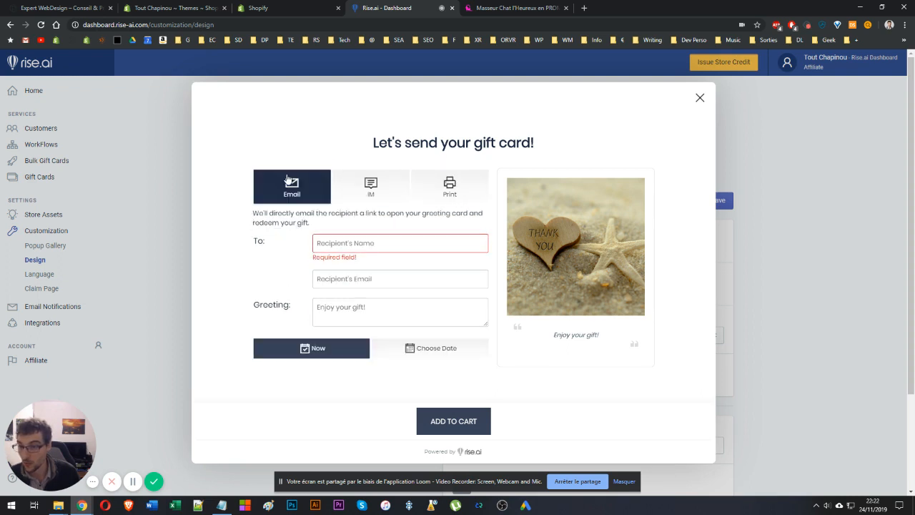
{"action": "left_click", "coordinate": [342, 242]}
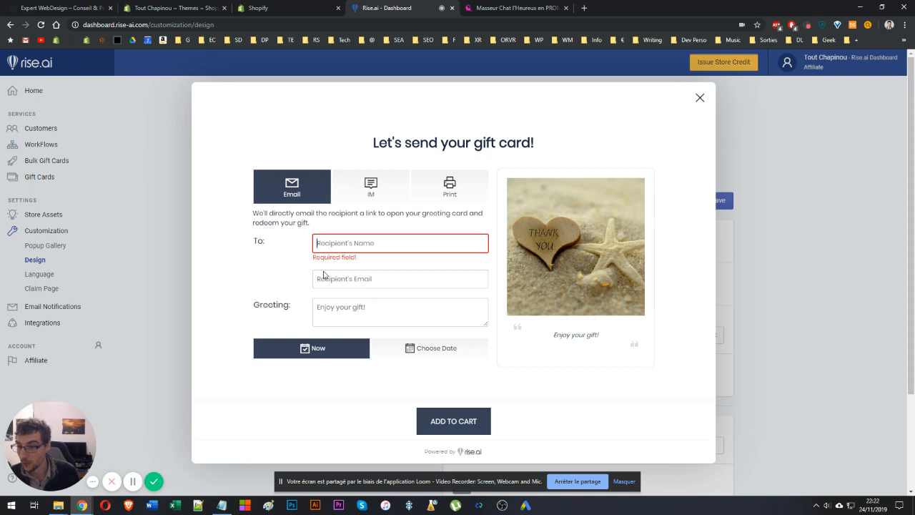
{"action": "left_click", "coordinate": [369, 191]}
{"action": "left_click", "coordinate": [292, 187]}
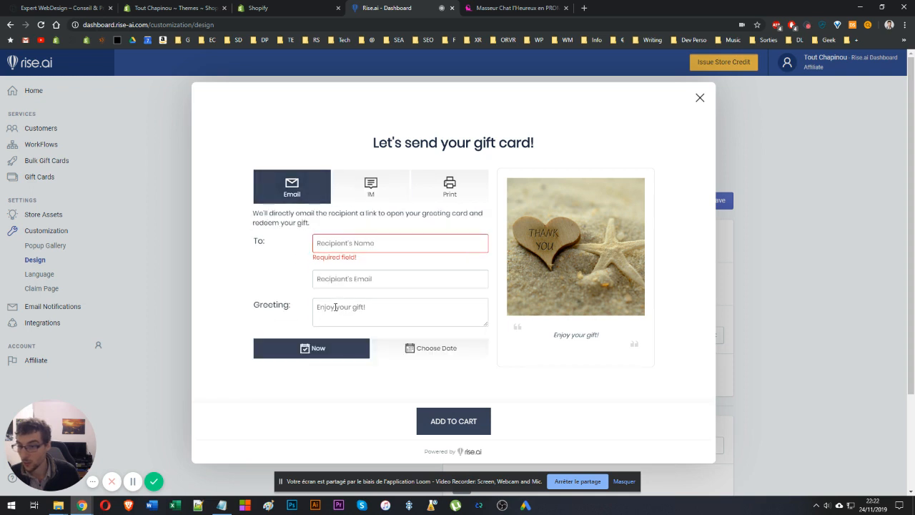
{"action": "left_click", "coordinate": [339, 306]}
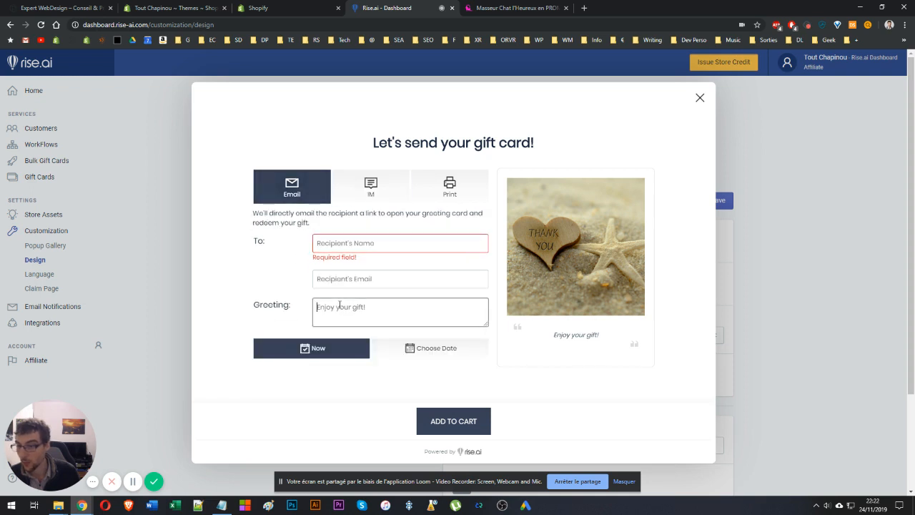
{"action": "left_click", "coordinate": [696, 101]}
{"action": "scroll", "coordinate": [413, 248], "scroll_direction": "down", "scroll_amount": 2}
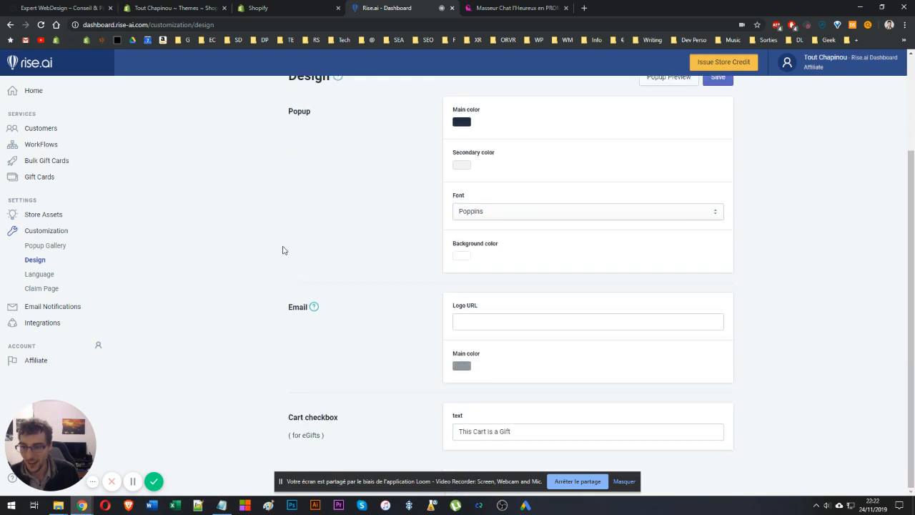
Open the Language page and review its button, claim page and popup text labels.
{"action": "left_click", "coordinate": [45, 276]}
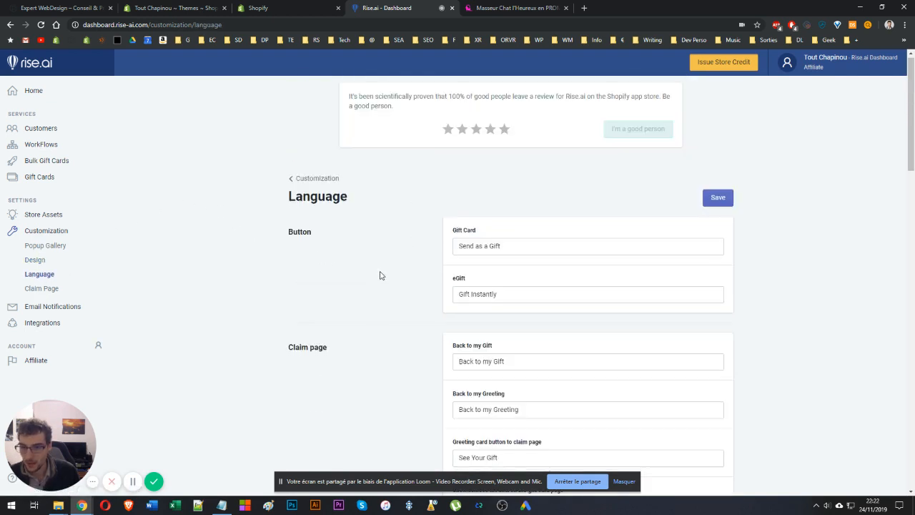
{"action": "scroll", "coordinate": [379, 274], "scroll_direction": "down", "scroll_amount": 5}
{"action": "scroll", "coordinate": [400, 210], "scroll_direction": "up", "scroll_amount": 5}
{"action": "scroll", "coordinate": [374, 224], "scroll_direction": "down", "scroll_amount": 2}
{"action": "scroll", "coordinate": [406, 244], "scroll_direction": "down", "scroll_amount": 15}
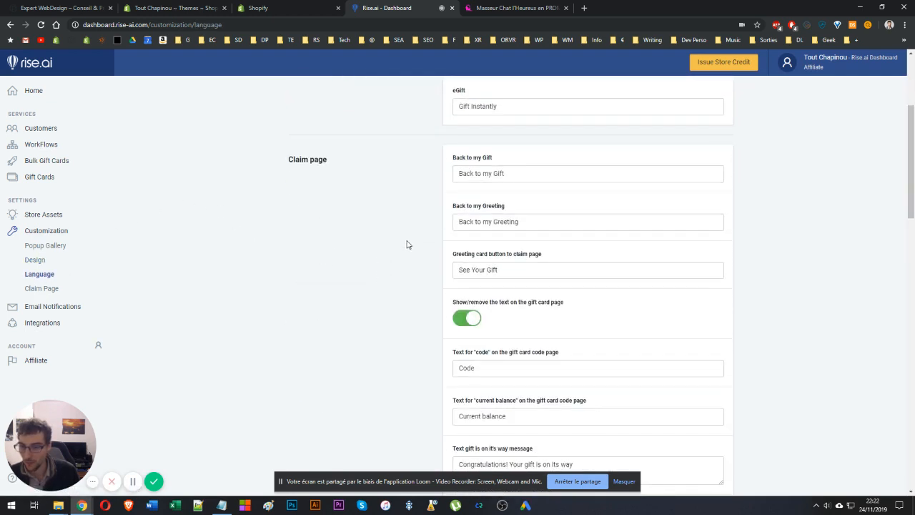
{"action": "scroll", "coordinate": [379, 150], "scroll_direction": "up", "scroll_amount": 17}
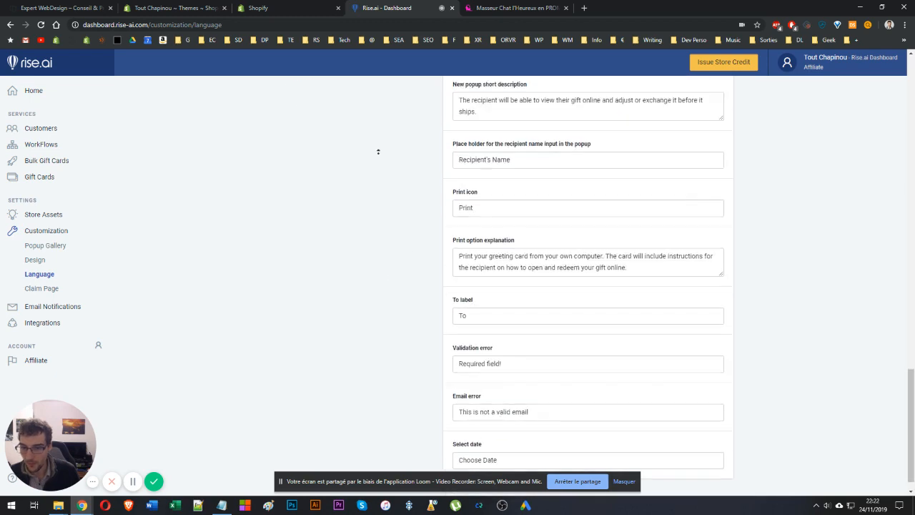
{"action": "scroll", "coordinate": [458, 310], "scroll_direction": "down", "scroll_amount": 3}
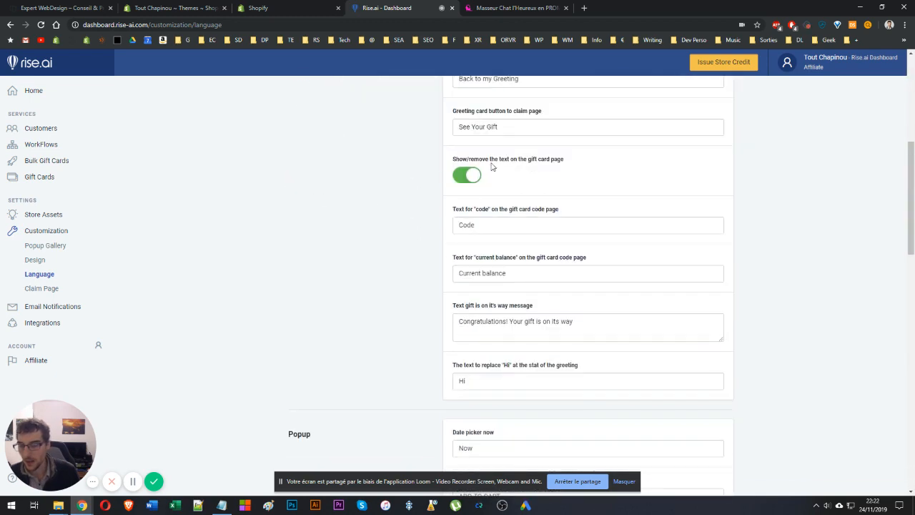
{"action": "triple_click", "coordinate": [466, 162]}
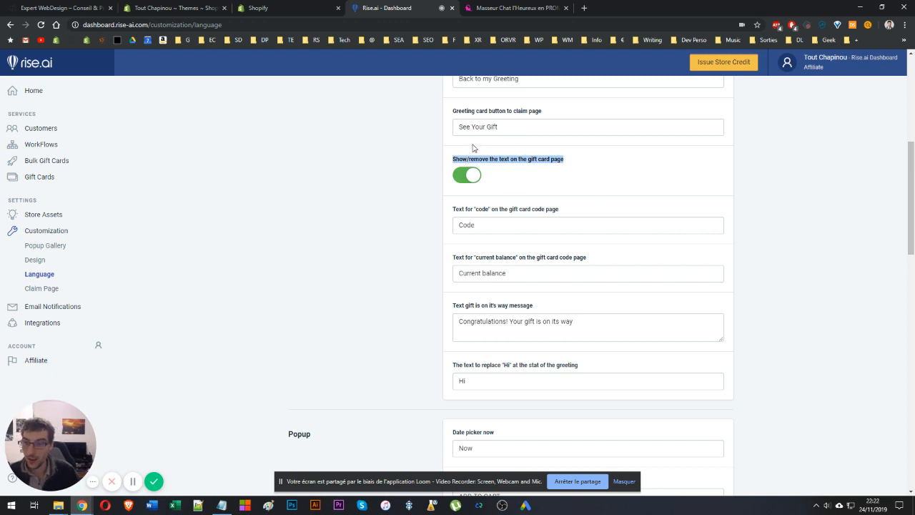
{"action": "left_click_drag", "start_coordinate": [500, 158], "coordinate": [561, 169]}
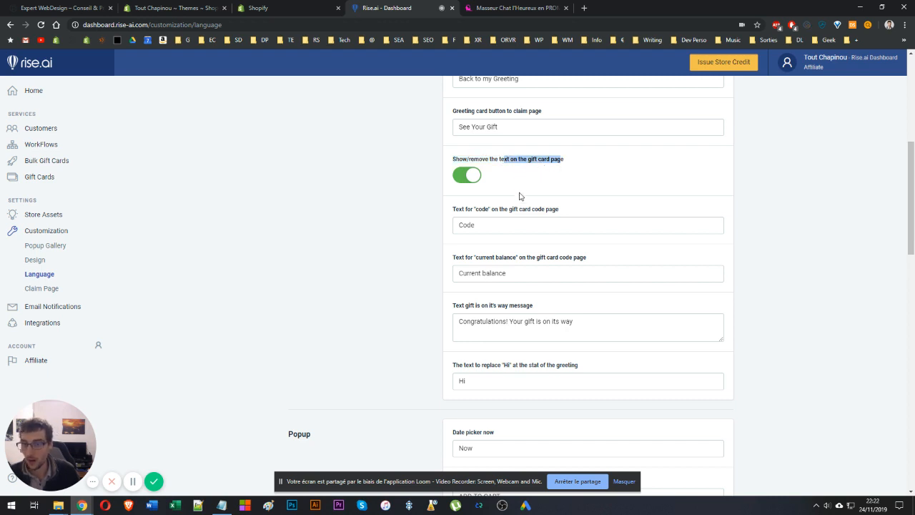
Switch off the text on the gift card page and save the language settings.
{"action": "left_click", "coordinate": [473, 181]}
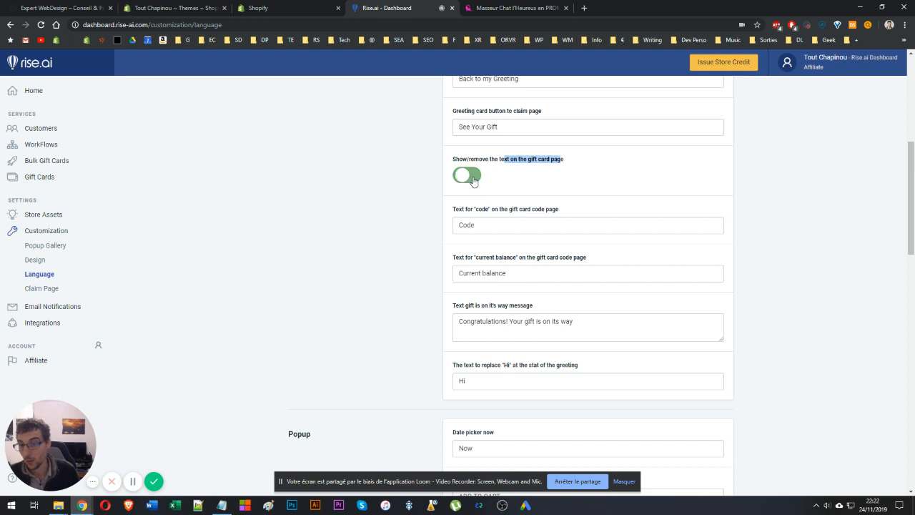
{"action": "scroll", "coordinate": [409, 233], "scroll_direction": "up", "scroll_amount": 6}
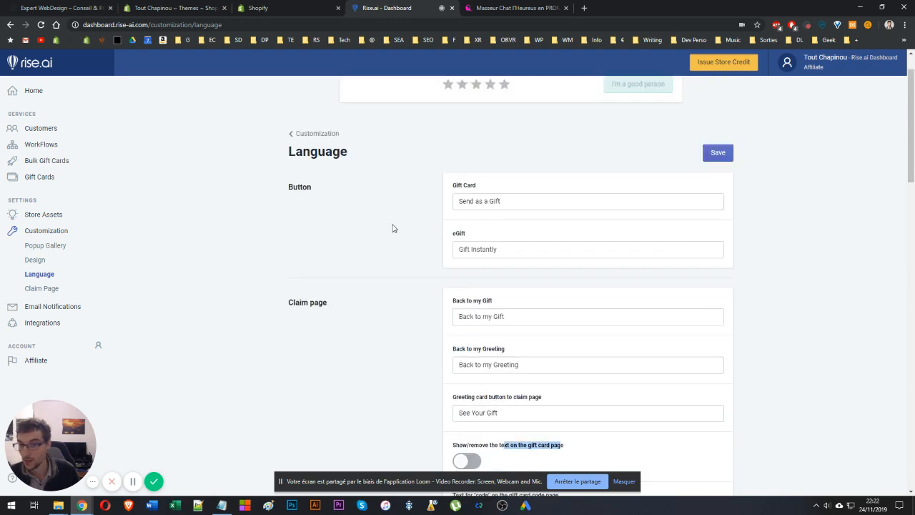
{"action": "left_click", "coordinate": [393, 224]}
{"action": "scroll", "coordinate": [393, 225], "scroll_direction": "down", "scroll_amount": 4}
{"action": "left_click_drag", "start_coordinate": [481, 255], "coordinate": [599, 258]}
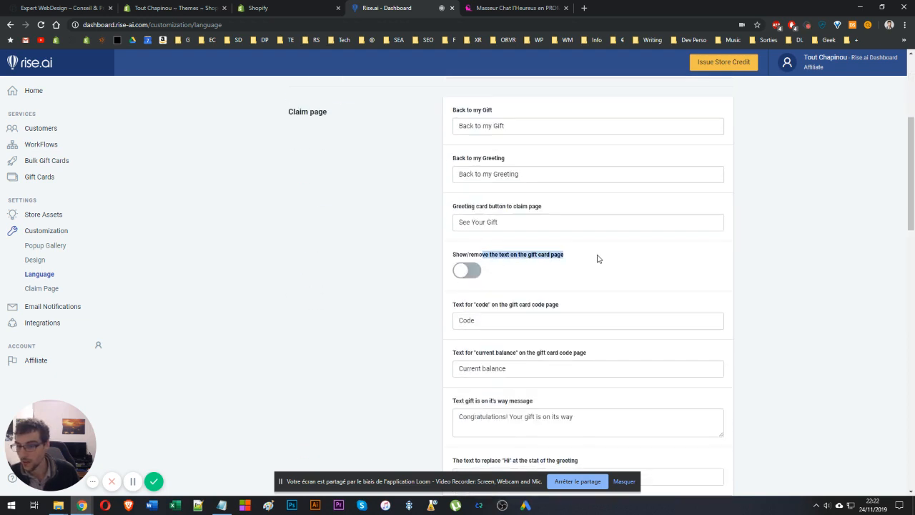
{"action": "left_click", "coordinate": [599, 258]}
{"action": "triple_click", "coordinate": [497, 254]}
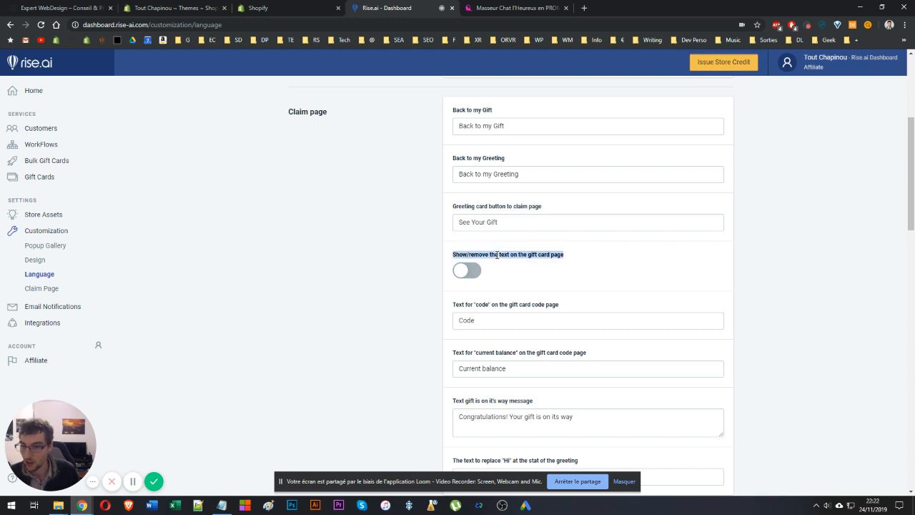
{"action": "left_click", "coordinate": [479, 255]}
{"action": "left_click_drag", "start_coordinate": [475, 255], "coordinate": [503, 261]}
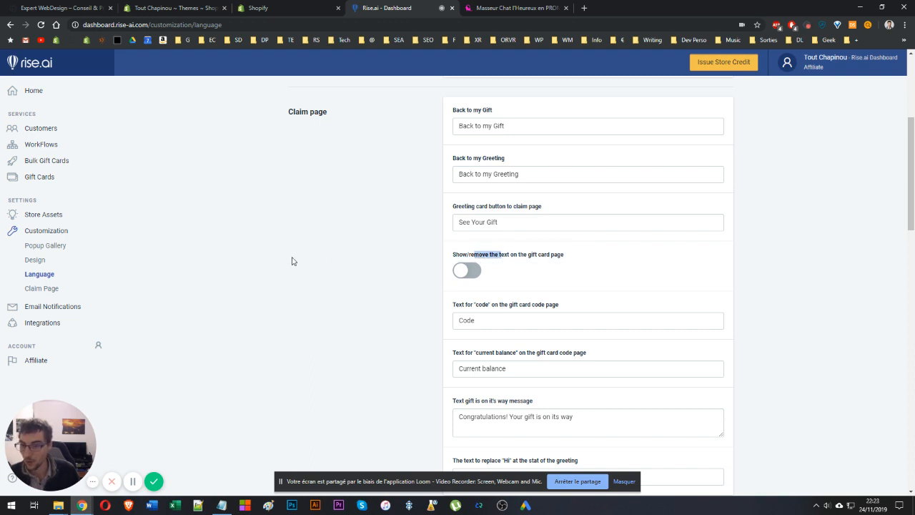
{"action": "left_click", "coordinate": [303, 260]}
{"action": "scroll", "coordinate": [400, 222], "scroll_direction": "up", "scroll_amount": 5}
{"action": "left_click", "coordinate": [713, 193]}
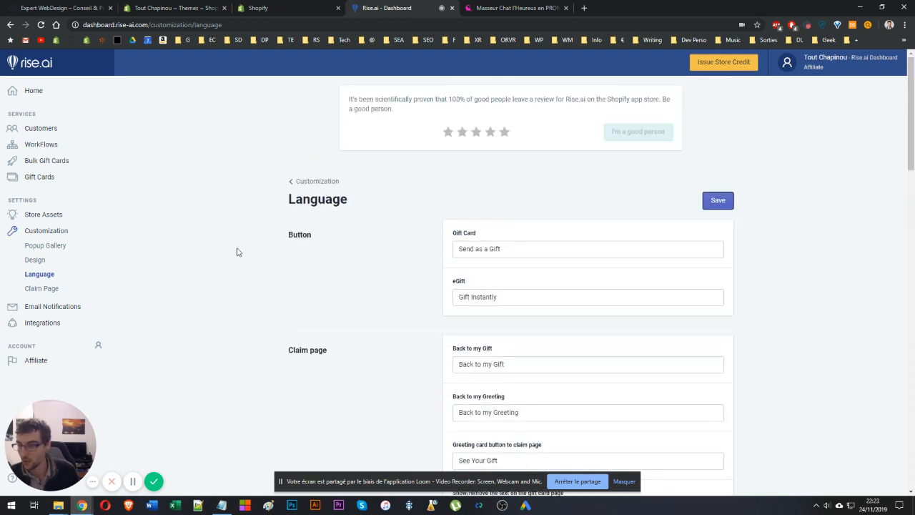
Open the Claim Page settings and preview the claim page.
{"action": "scroll", "coordinate": [417, 290], "scroll_direction": "down", "scroll_amount": 4}
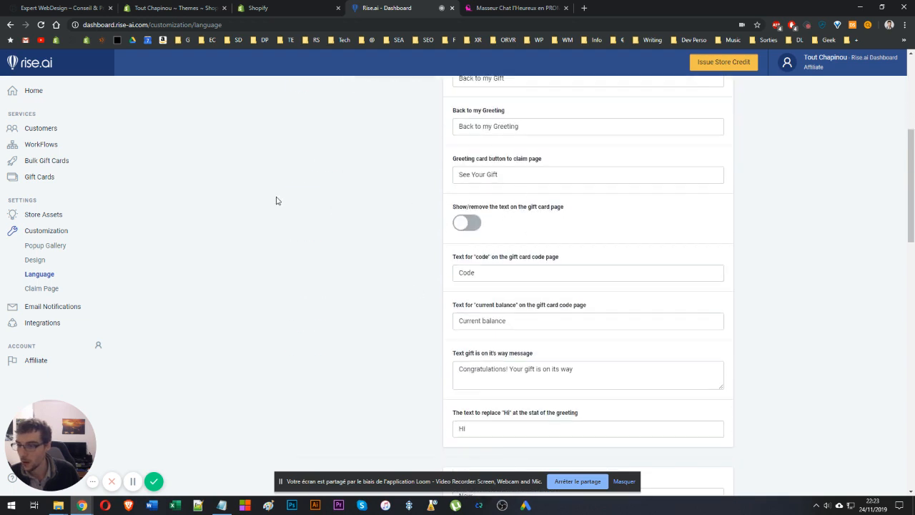
{"action": "left_click", "coordinate": [52, 290]}
{"action": "scroll", "coordinate": [232, 225], "scroll_direction": "down", "scroll_amount": 3}
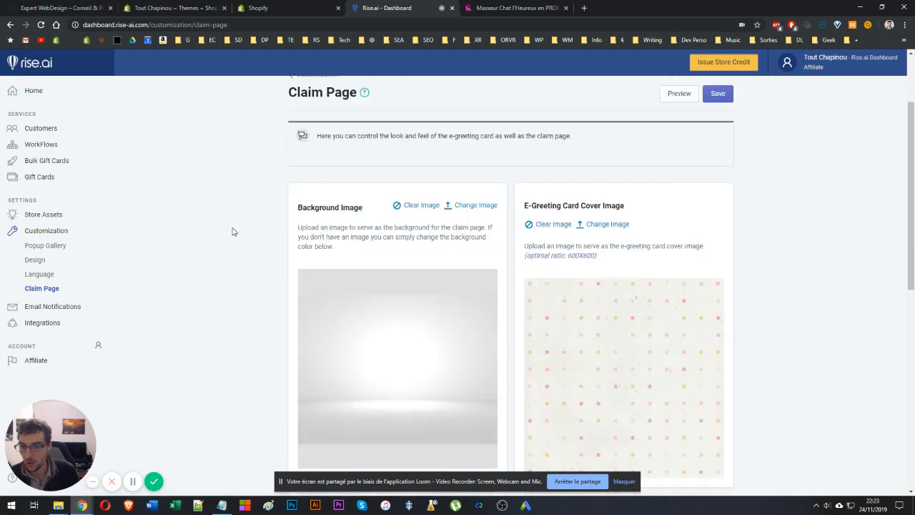
{"action": "scroll", "coordinate": [231, 225], "scroll_direction": "down", "scroll_amount": 5}
{"action": "scroll", "coordinate": [235, 225], "scroll_direction": "up", "scroll_amount": 8}
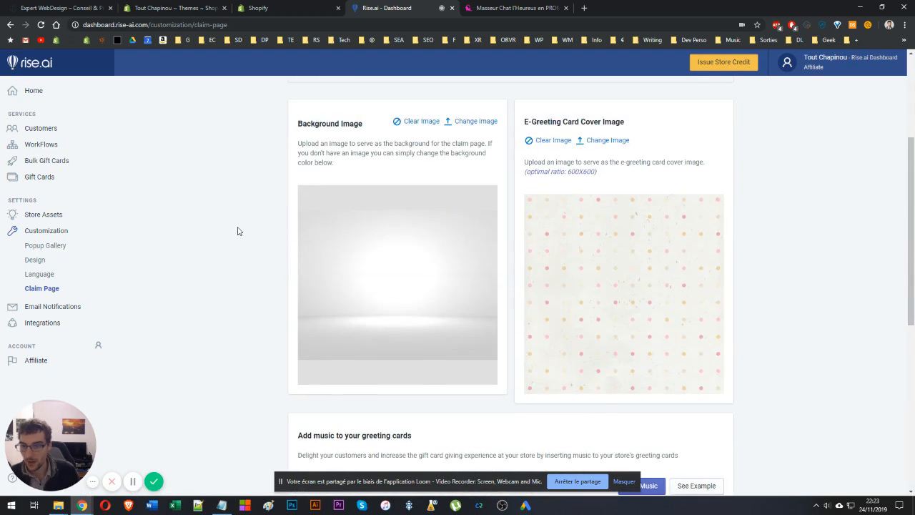
{"action": "scroll", "coordinate": [372, 272], "scroll_direction": "down", "scroll_amount": 3}
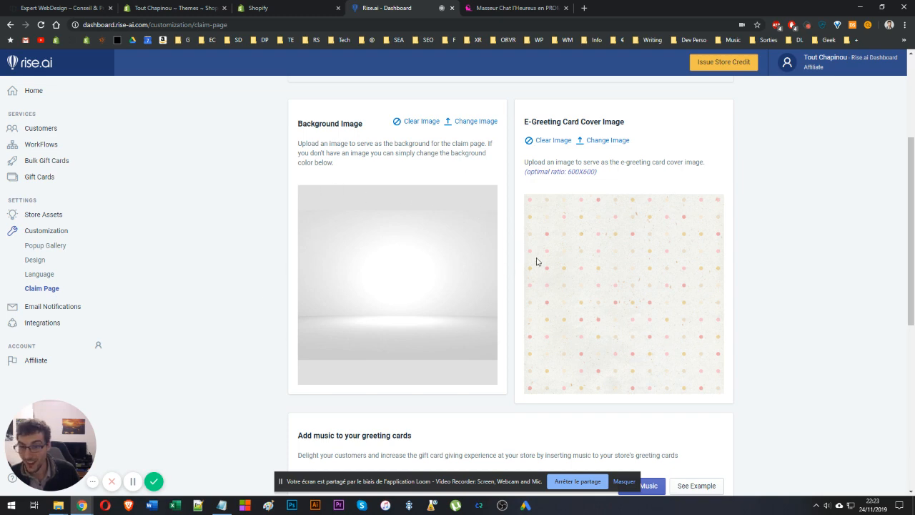
{"action": "scroll", "coordinate": [676, 247], "scroll_direction": "up", "scroll_amount": 3}
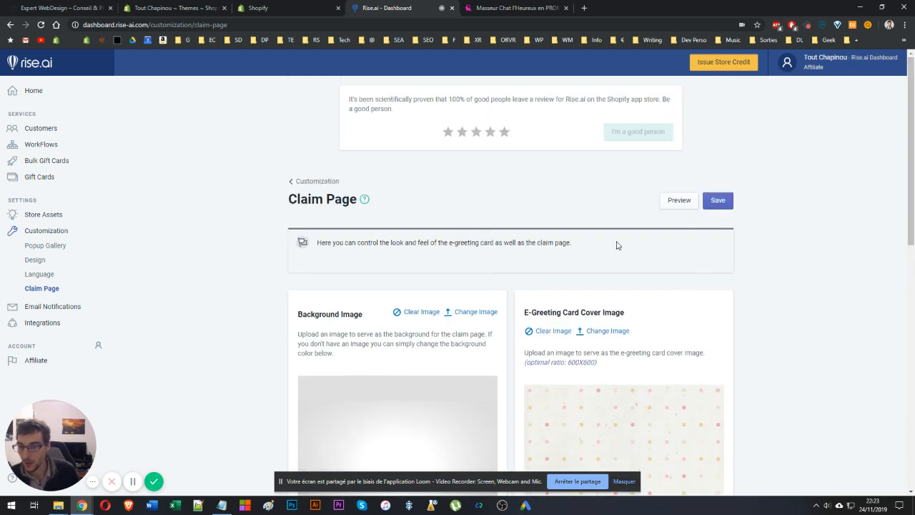
{"action": "left_click", "coordinate": [672, 202]}
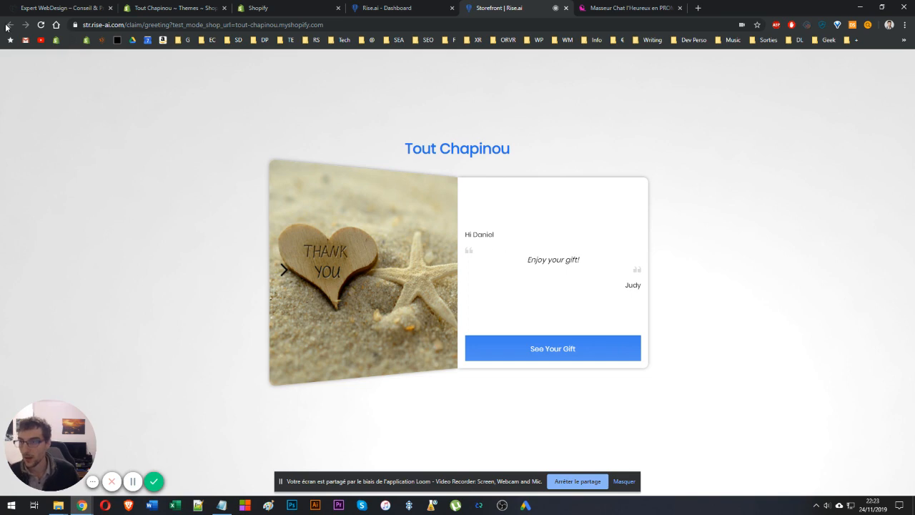
Examine the claim page preview alongside its background image, cover image, music and color settings.
{"action": "left_click_drag", "start_coordinate": [469, 234], "coordinate": [645, 284]}
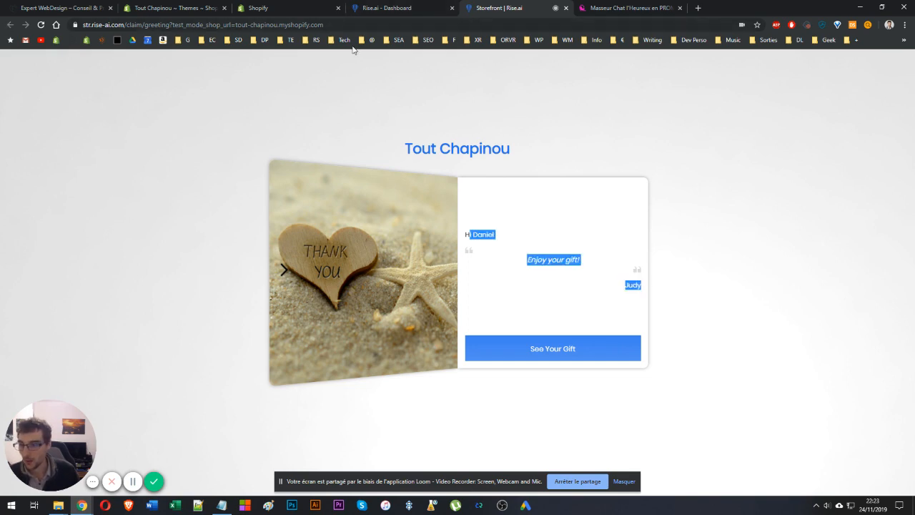
{"action": "left_click", "coordinate": [379, 5]}
{"action": "scroll", "coordinate": [318, 198], "scroll_direction": "down", "scroll_amount": 5}
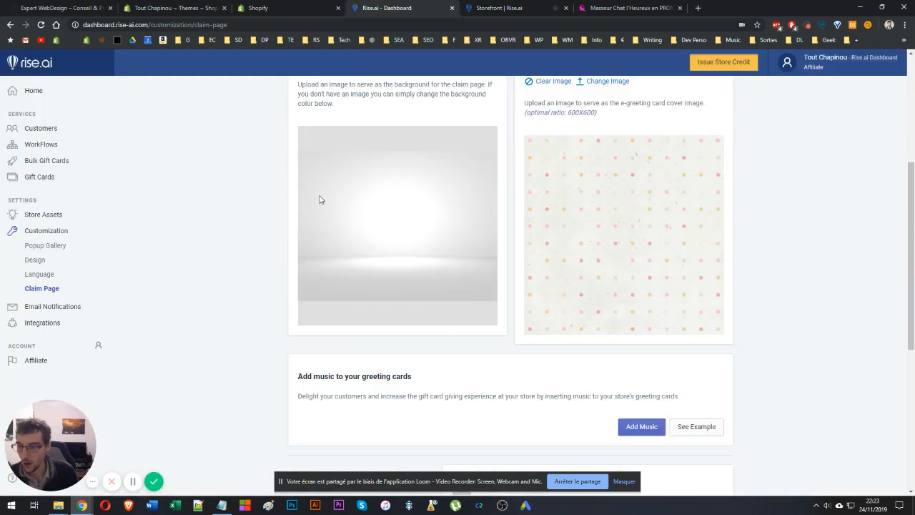
{"action": "scroll", "coordinate": [327, 174], "scroll_direction": "down", "scroll_amount": 3}
{"action": "scroll", "coordinate": [327, 174], "scroll_direction": "up", "scroll_amount": 3}
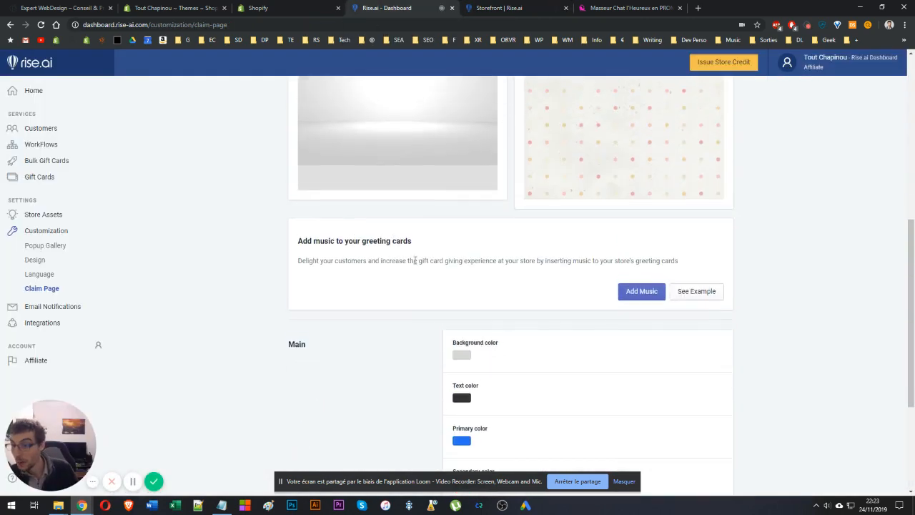
{"action": "left_click_drag", "start_coordinate": [389, 260], "coordinate": [562, 255]}
{"action": "left_click", "coordinate": [585, 280]}
{"action": "scroll", "coordinate": [584, 279], "scroll_direction": "down", "scroll_amount": 3}
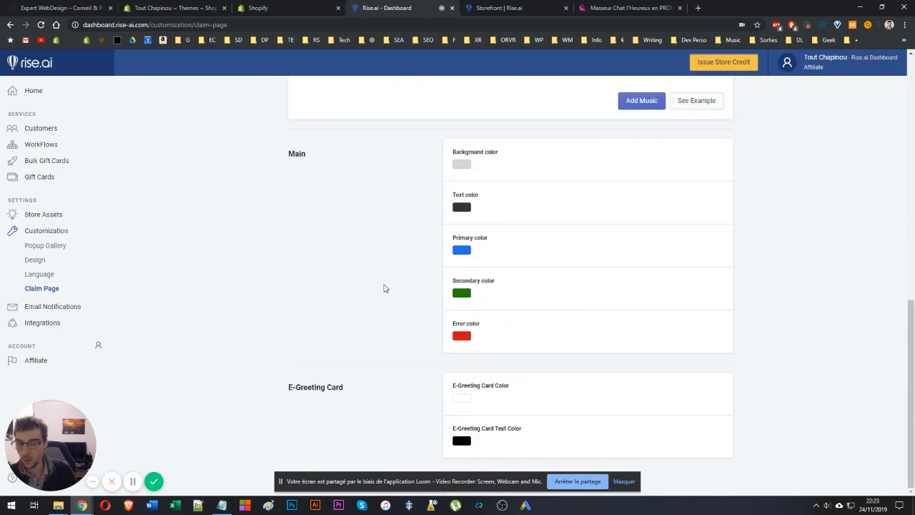
{"action": "scroll", "coordinate": [383, 288], "scroll_direction": "up", "scroll_amount": 3}
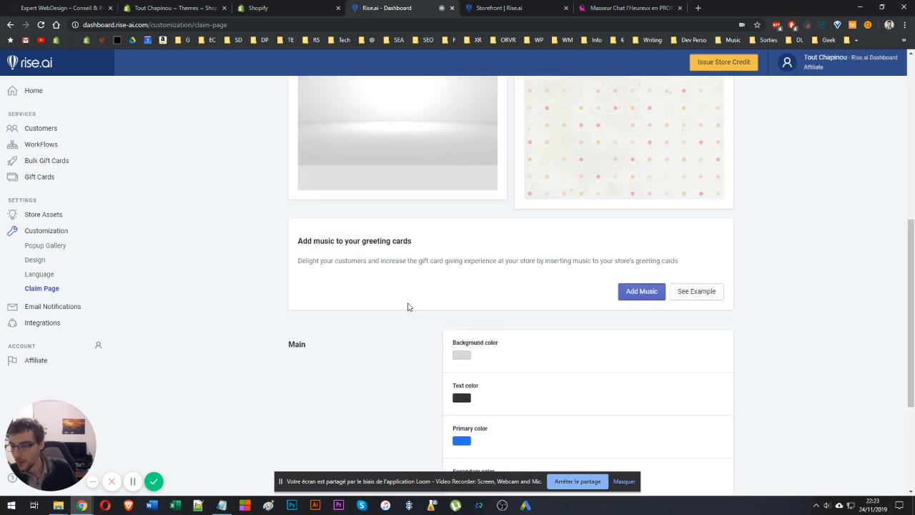
{"action": "scroll", "coordinate": [411, 304], "scroll_direction": "up", "scroll_amount": 3}
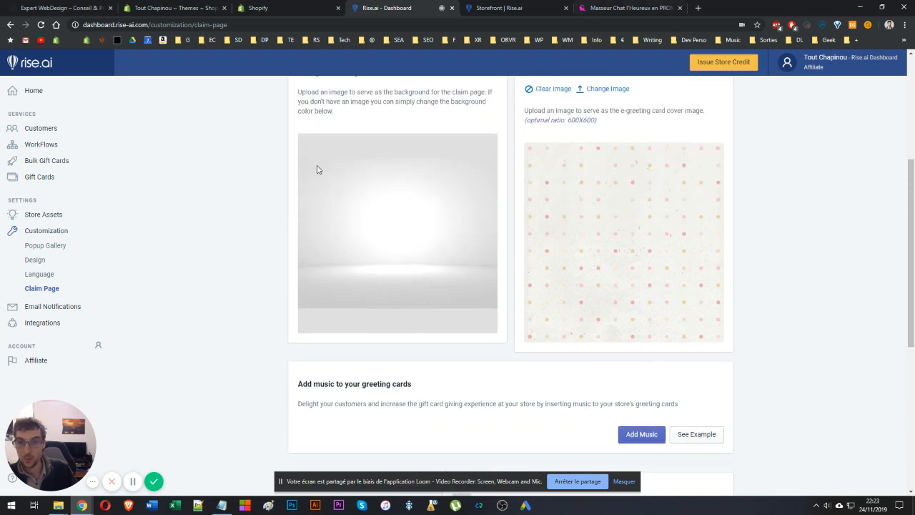
{"action": "left_click", "coordinate": [546, 5]}
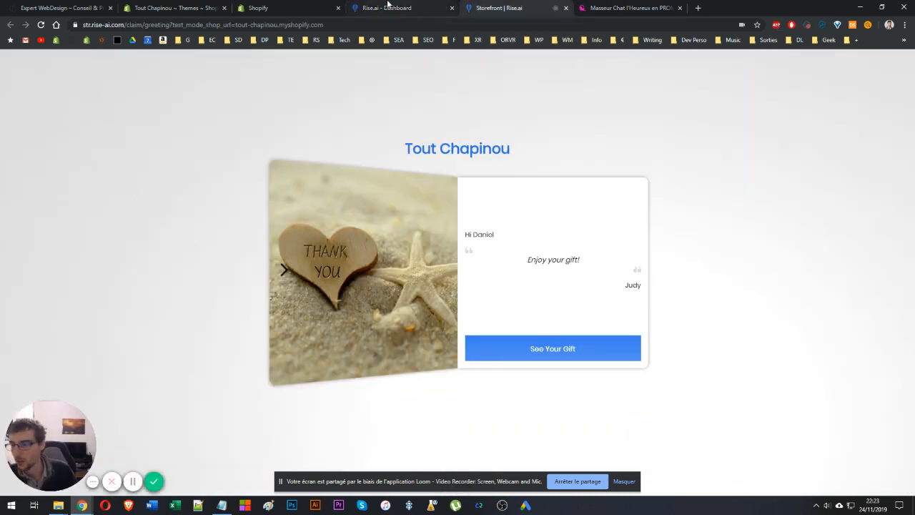
{"action": "left_click", "coordinate": [386, 5]}
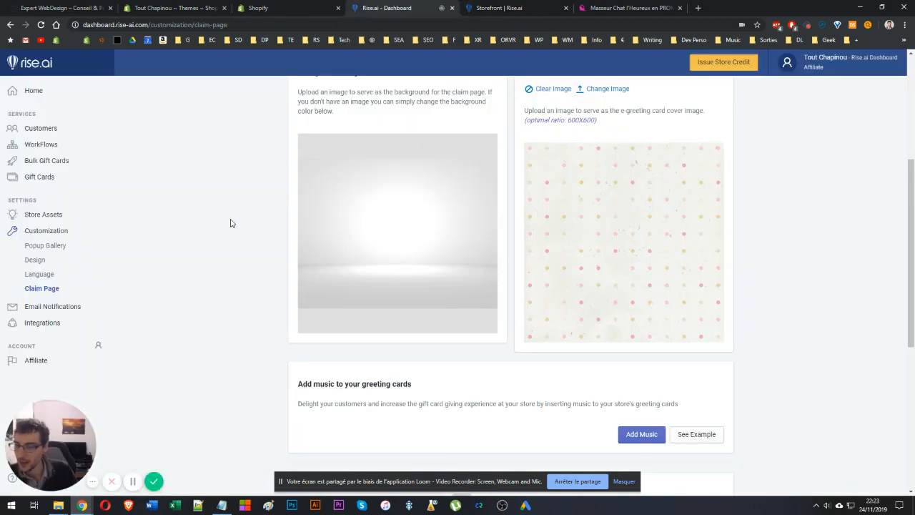
Open Email Notifications and look through the available email types and the Template tab.
{"action": "scroll", "coordinate": [233, 245], "scroll_direction": "up", "scroll_amount": 4}
{"action": "left_click", "coordinate": [39, 307]}
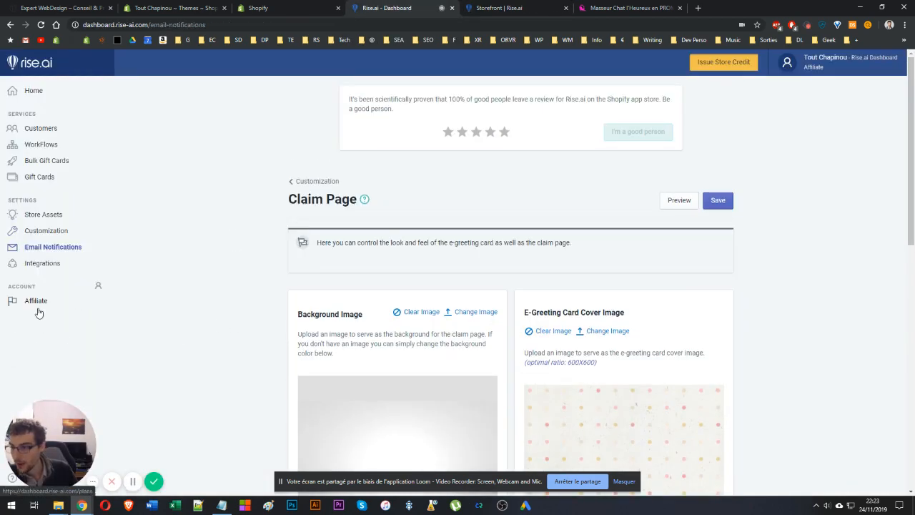
{"action": "scroll", "coordinate": [416, 282], "scroll_direction": "down", "scroll_amount": 4}
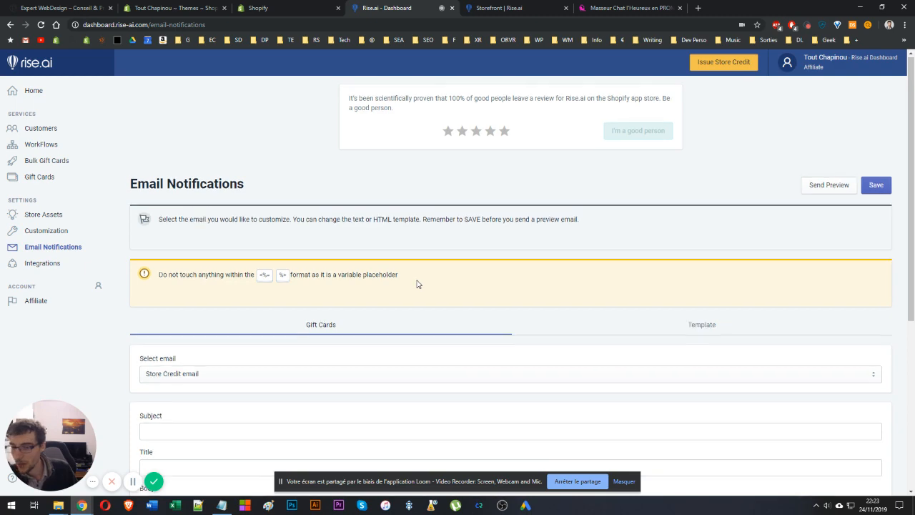
{"action": "scroll", "coordinate": [418, 284], "scroll_direction": "up", "scroll_amount": 3}
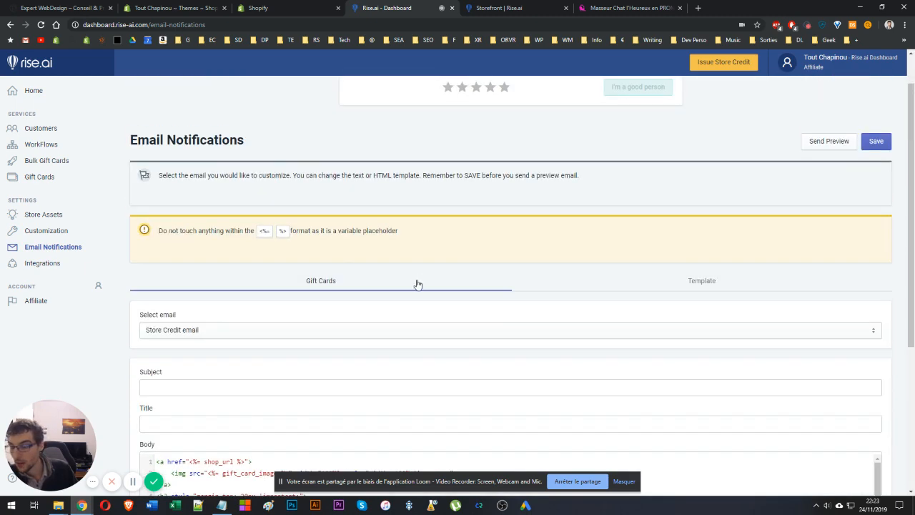
{"action": "left_click", "coordinate": [317, 331]}
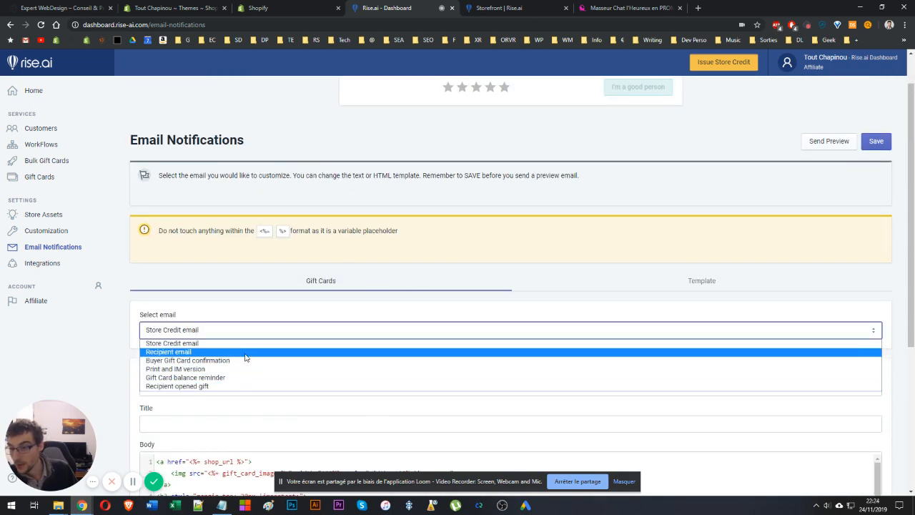
{"action": "left_click", "coordinate": [270, 312]}
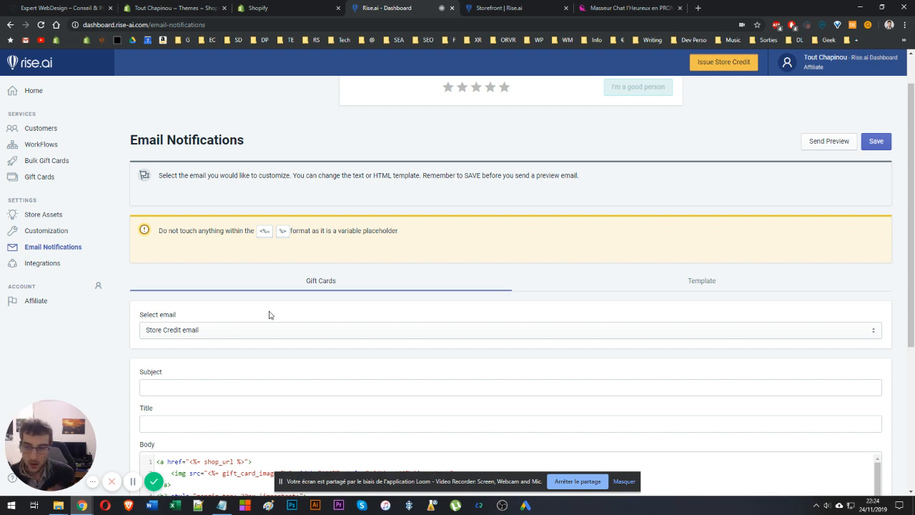
{"action": "left_click", "coordinate": [654, 291]}
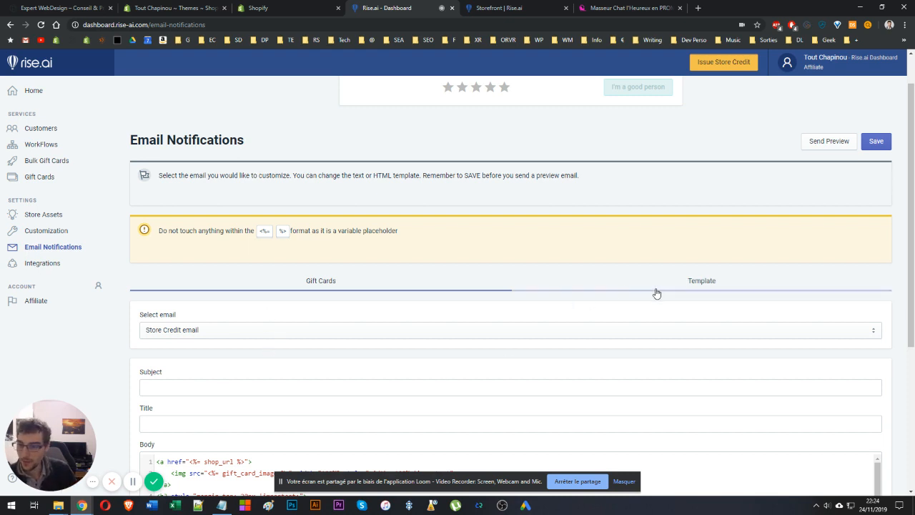
{"action": "scroll", "coordinate": [260, 361], "scroll_direction": "down", "scroll_amount": 8}
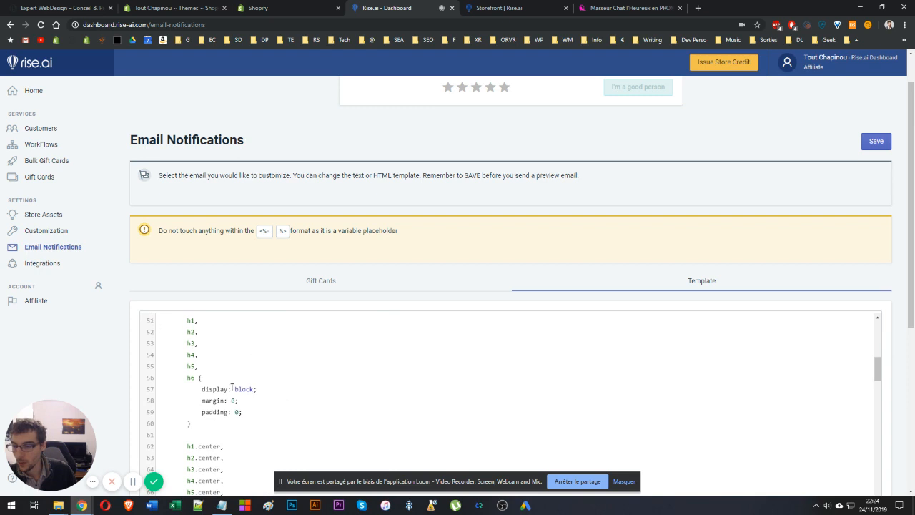
{"action": "left_click", "coordinate": [310, 286]}
Read through the HTML body of the Store Credit email.
{"action": "scroll", "coordinate": [303, 343], "scroll_direction": "down", "scroll_amount": 3}
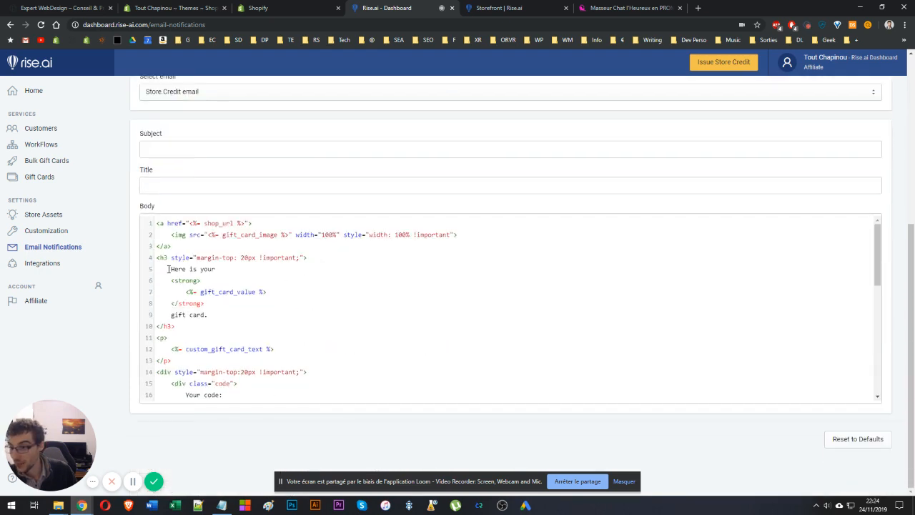
{"action": "left_click_drag", "start_coordinate": [170, 269], "coordinate": [215, 269]}
{"action": "left_click_drag", "start_coordinate": [208, 315], "coordinate": [171, 315]}
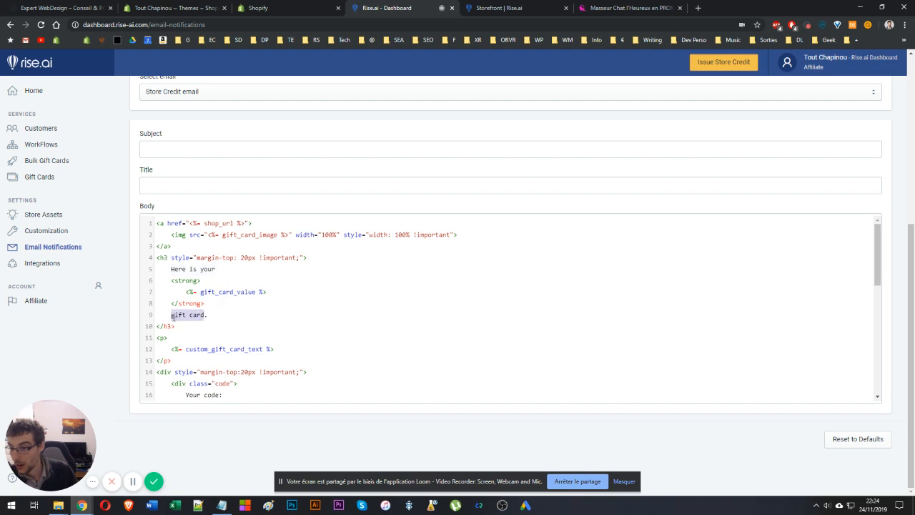
{"action": "scroll", "coordinate": [292, 333], "scroll_direction": "down", "scroll_amount": 5}
{"action": "scroll", "coordinate": [291, 333], "scroll_direction": "up", "scroll_amount": 2}
{"action": "scroll", "coordinate": [291, 333], "scroll_direction": "down", "scroll_amount": 3}
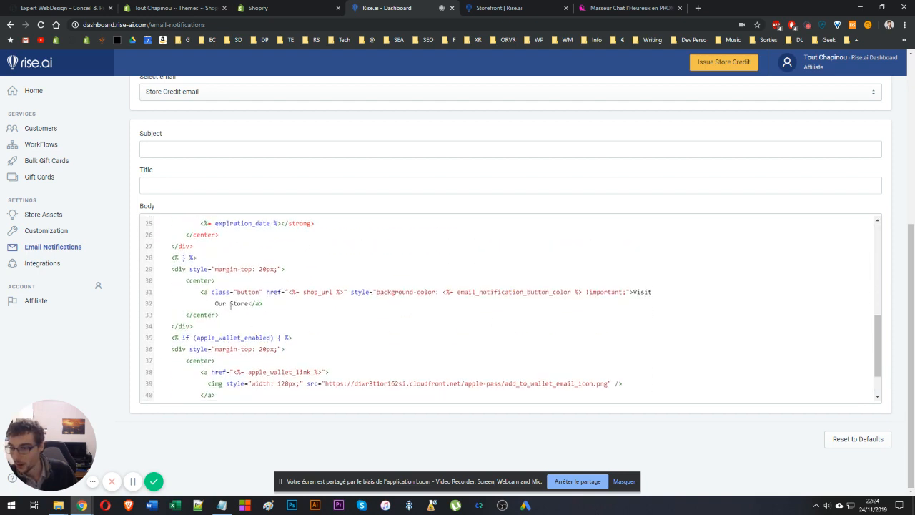
{"action": "left_click_drag", "start_coordinate": [216, 303], "coordinate": [249, 303]}
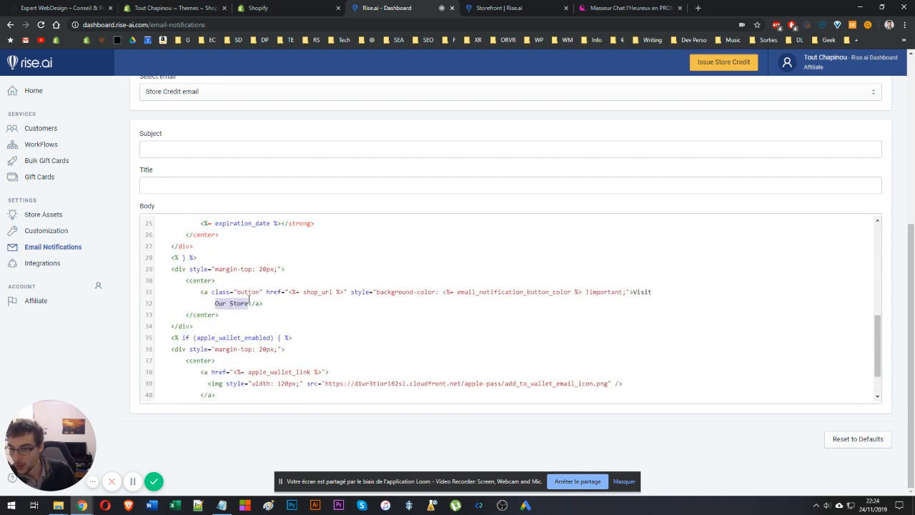
{"action": "double_click", "coordinate": [641, 292]}
{"action": "scroll", "coordinate": [280, 300], "scroll_direction": "up", "scroll_amount": 3}
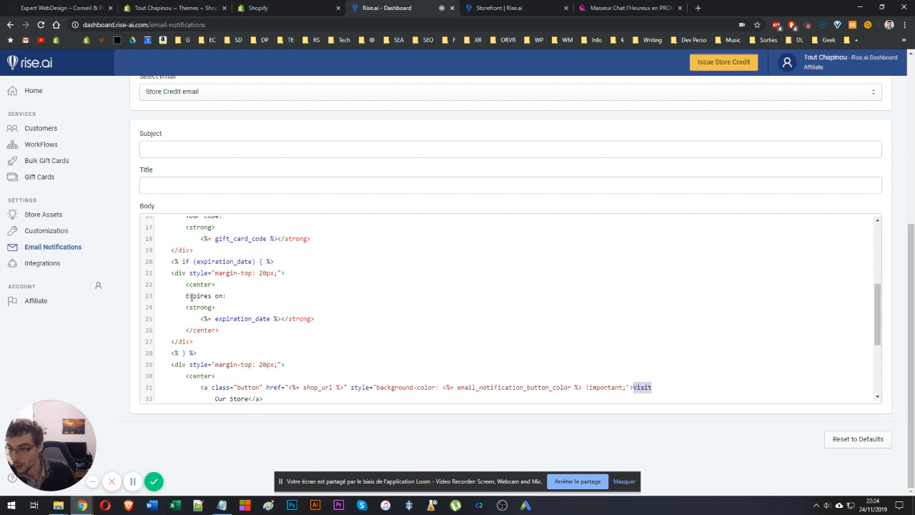
{"action": "left_click_drag", "start_coordinate": [187, 296], "coordinate": [223, 297]}
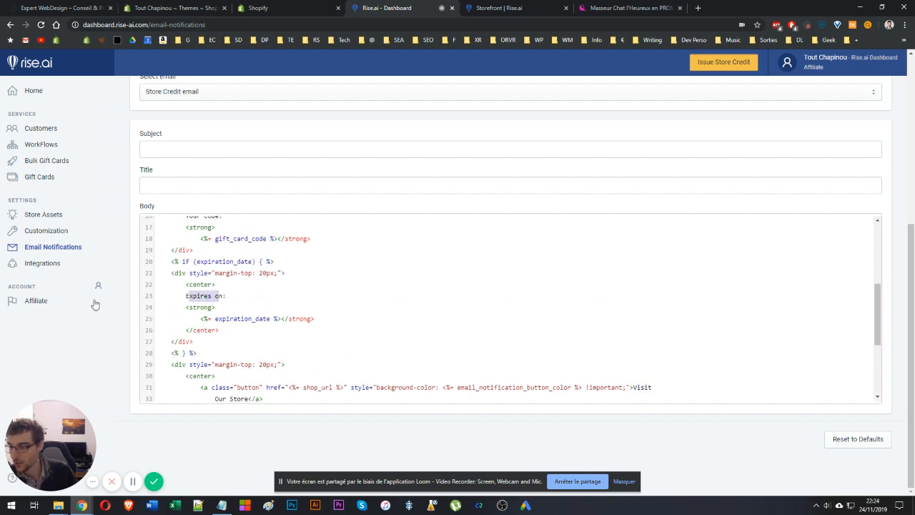
{"action": "scroll", "coordinate": [90, 314], "scroll_direction": "up", "scroll_amount": 5}
Open the Integrations page and browse the available integrations.
{"action": "left_click", "coordinate": [48, 263]}
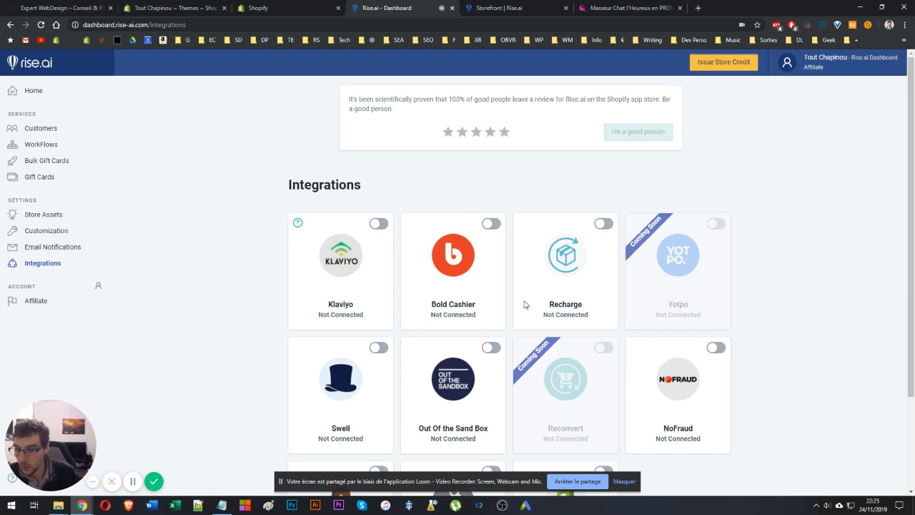
{"action": "scroll", "coordinate": [524, 305], "scroll_direction": "down", "scroll_amount": 2}
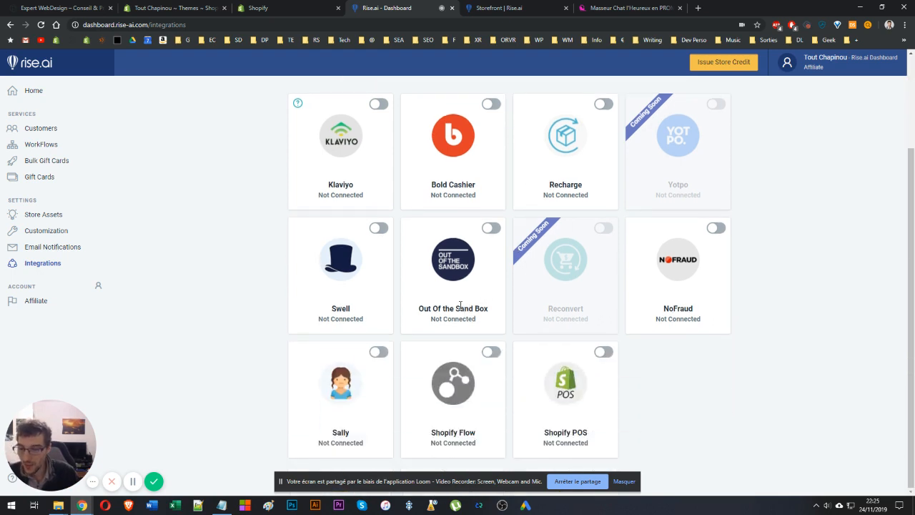
Look through the Account page and the gift card Manage and Setup pages of the dashboard.
{"action": "scroll", "coordinate": [200, 352], "scroll_direction": "up", "scroll_amount": 2}
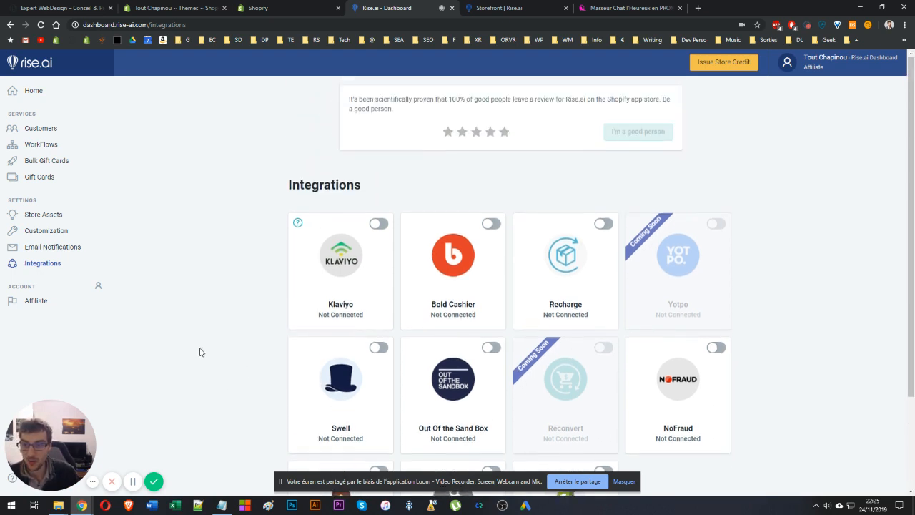
{"action": "left_click", "coordinate": [99, 286]}
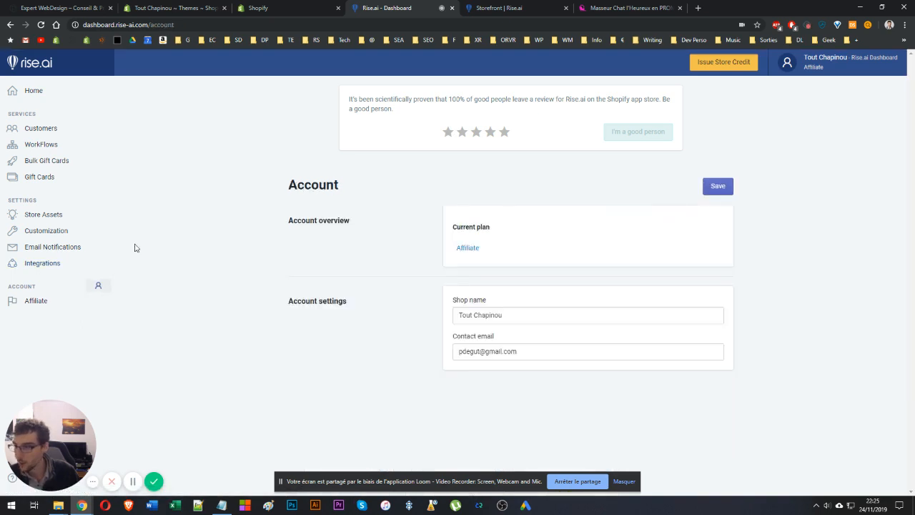
{"action": "left_click", "coordinate": [35, 178]}
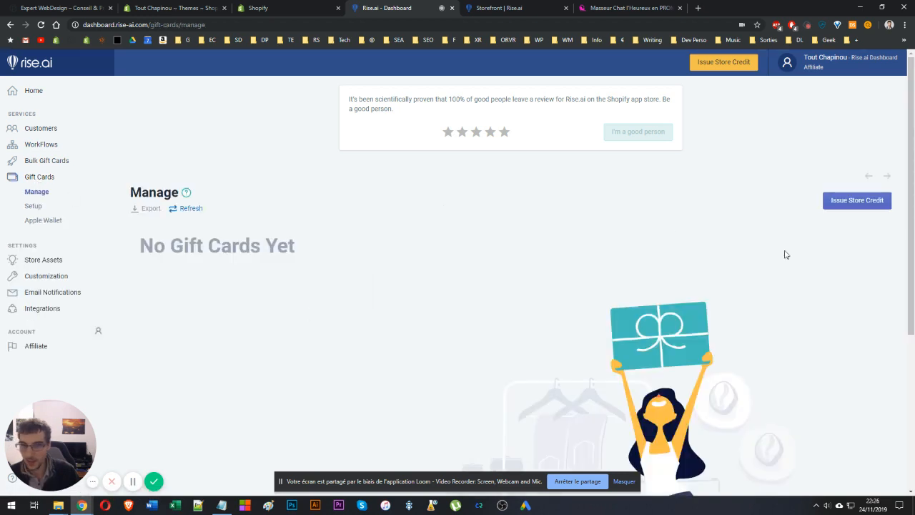
{"action": "left_click", "coordinate": [37, 207]}
Open the Carte Cadeau gift card product in the store admin and review its description, organization and variants.
{"action": "left_click", "coordinate": [286, 8]}
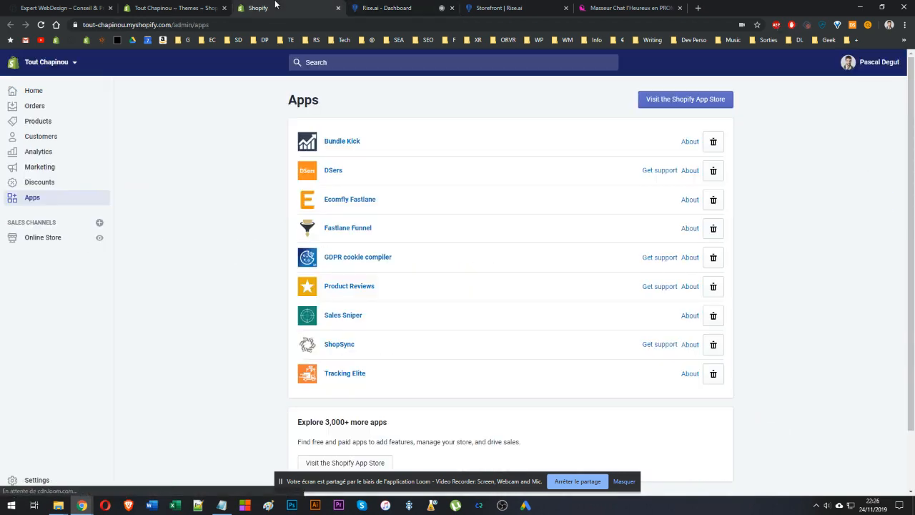
{"action": "left_click", "coordinate": [40, 126]}
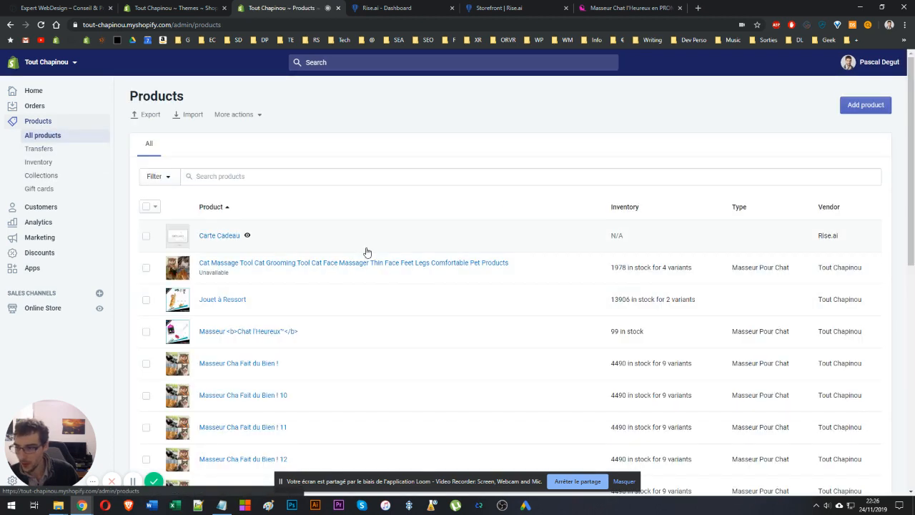
{"action": "left_click", "coordinate": [224, 236]}
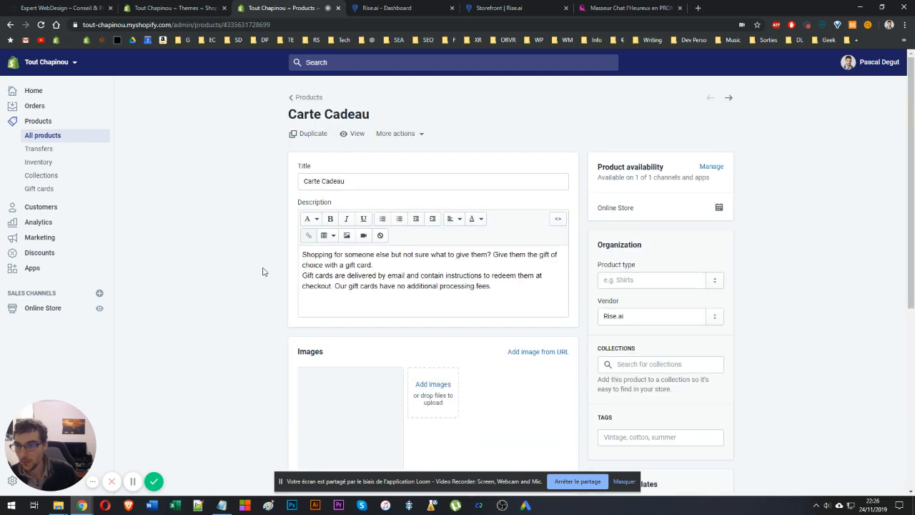
{"action": "left_click_drag", "start_coordinate": [316, 255], "coordinate": [546, 285]}
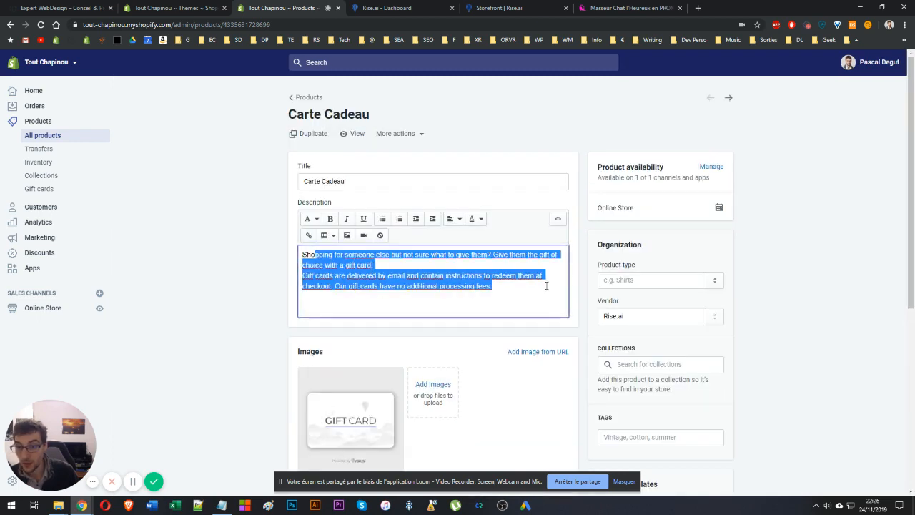
{"action": "left_click", "coordinate": [212, 264]}
{"action": "scroll", "coordinate": [213, 264], "scroll_direction": "down", "scroll_amount": 7}
{"action": "scroll", "coordinate": [212, 263], "scroll_direction": "up", "scroll_amount": 6}
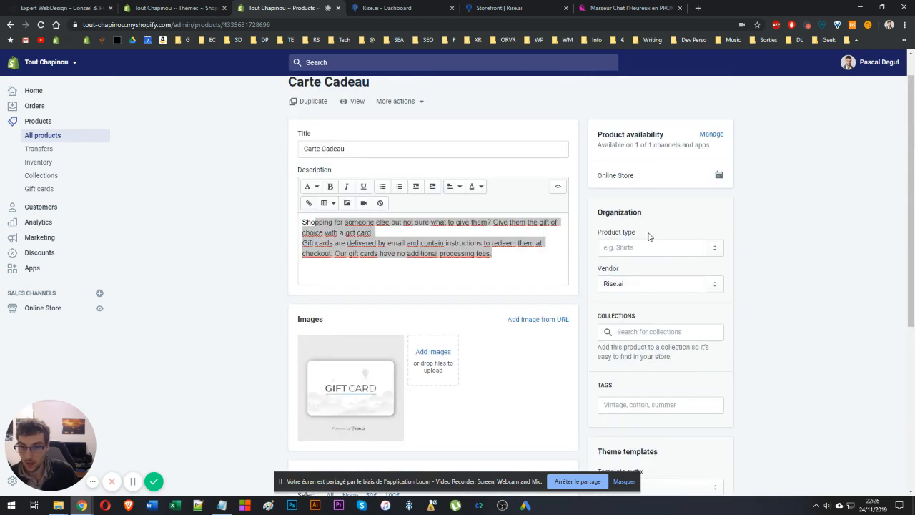
{"action": "left_click", "coordinate": [639, 284]}
{"action": "scroll", "coordinate": [204, 278], "scroll_direction": "down", "scroll_amount": 4}
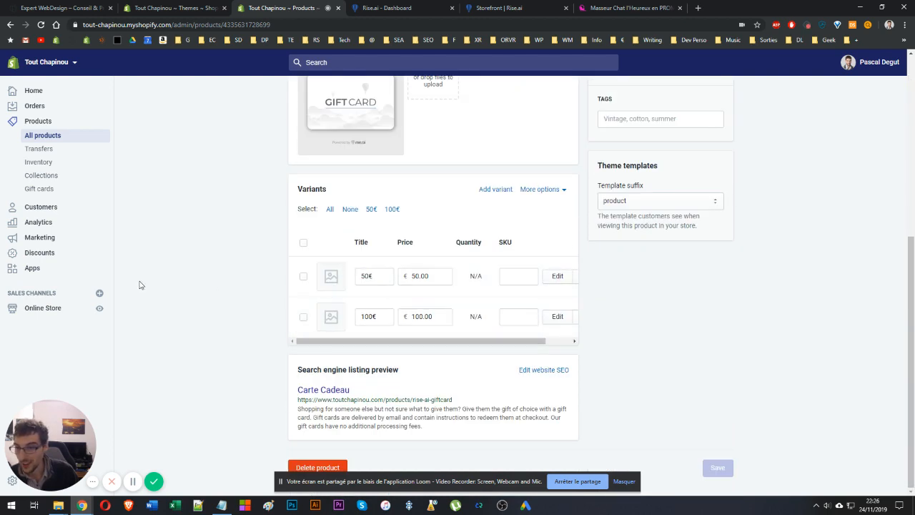
{"action": "scroll", "coordinate": [127, 132], "scroll_direction": "up", "scroll_amount": 5}
View the Carte Cadeau product on the storefront and switch its variant to 100€.
{"action": "left_click", "coordinate": [350, 135]}
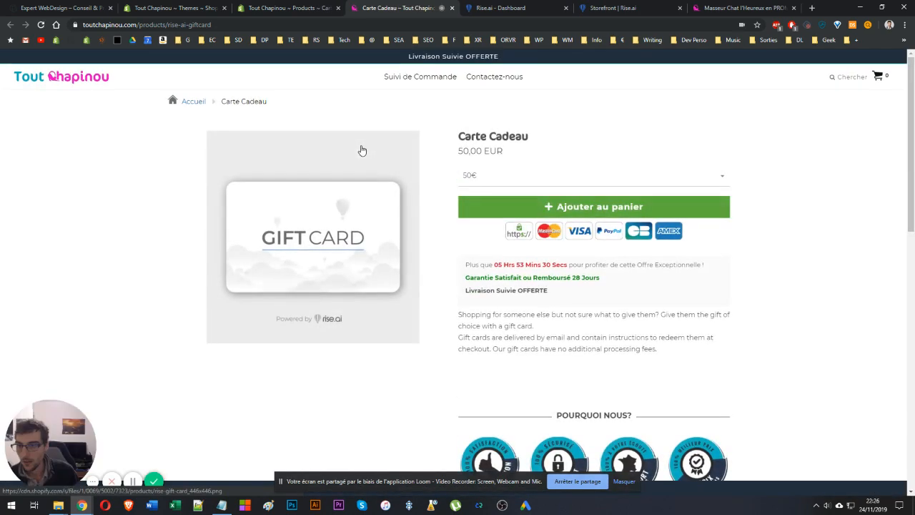
{"action": "left_click", "coordinate": [478, 178]}
{"action": "left_click", "coordinate": [474, 212]}
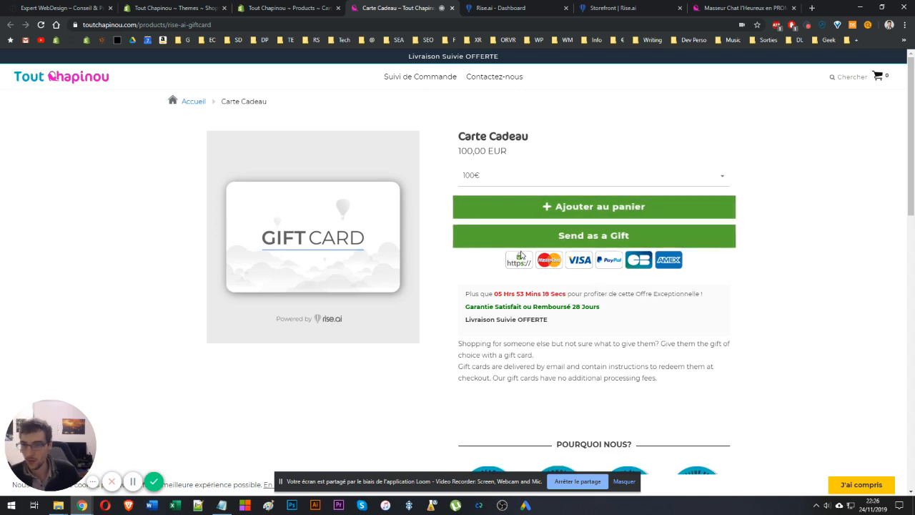
{"action": "scroll", "coordinate": [522, 254], "scroll_direction": "down", "scroll_amount": 2}
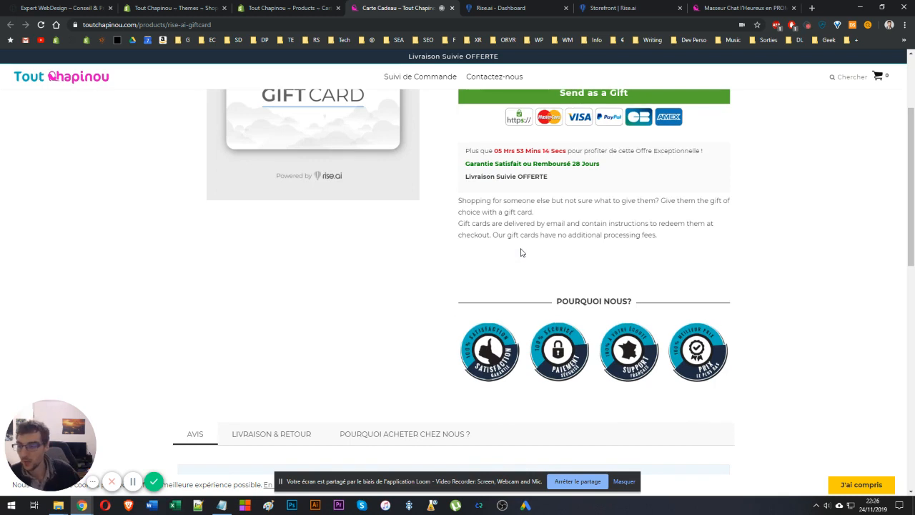
{"action": "scroll", "coordinate": [521, 252], "scroll_direction": "up", "scroll_amount": 2}
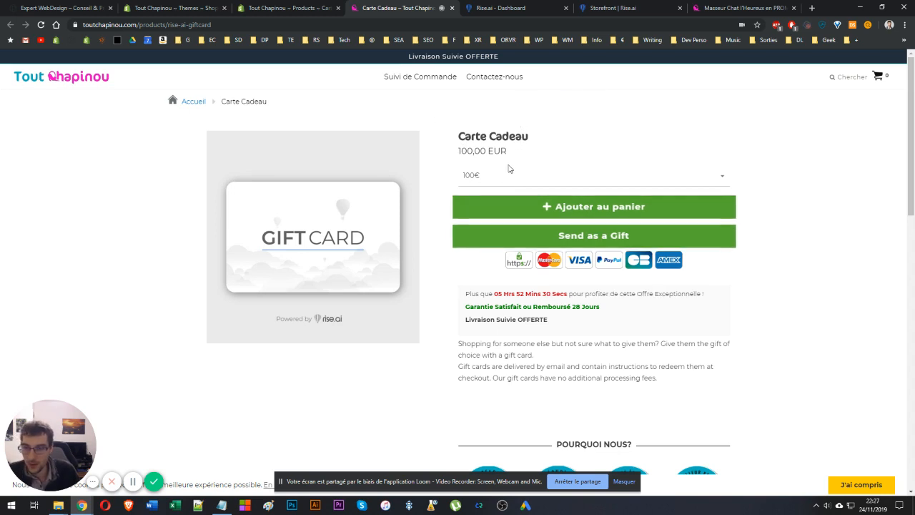
Compare the gift card product in the admin with its storefront product page and variant list.
{"action": "left_click", "coordinate": [289, 8]}
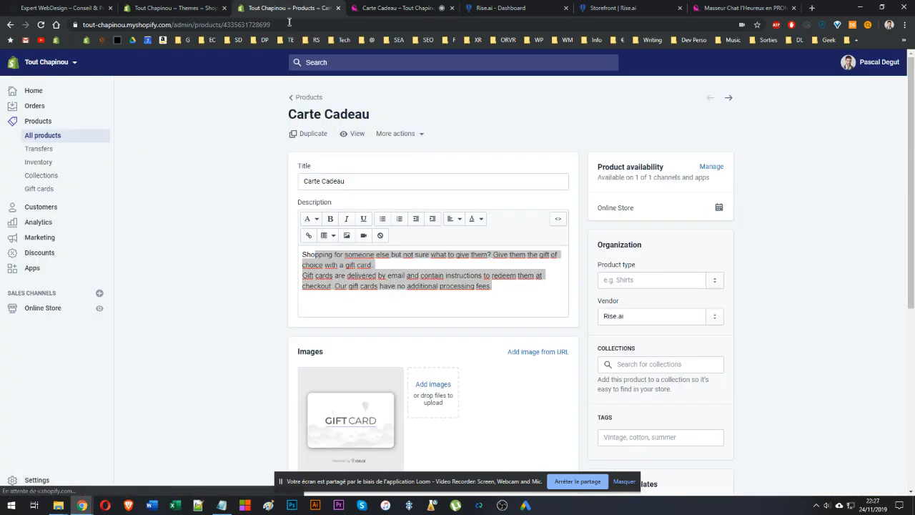
{"action": "left_click_drag", "start_coordinate": [343, 182], "coordinate": [283, 173]}
{"action": "left_click", "coordinate": [266, 210]}
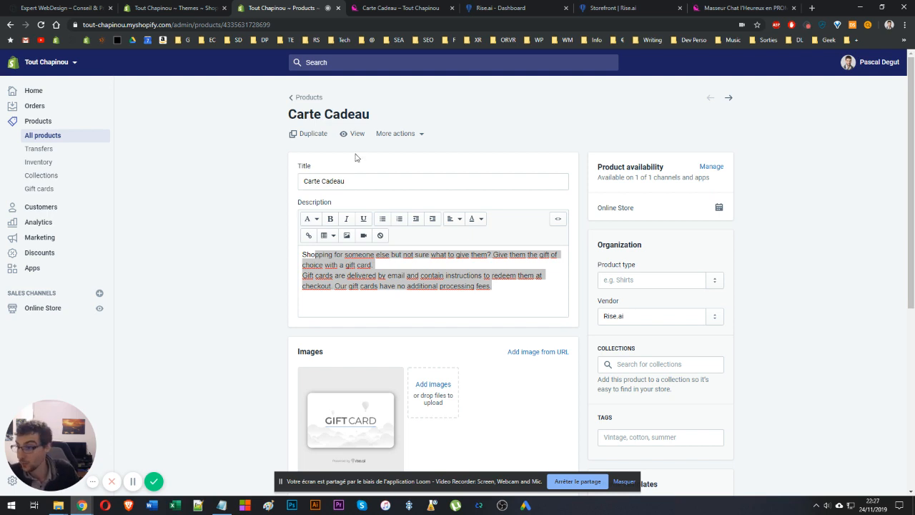
{"action": "left_click", "coordinate": [397, 8]}
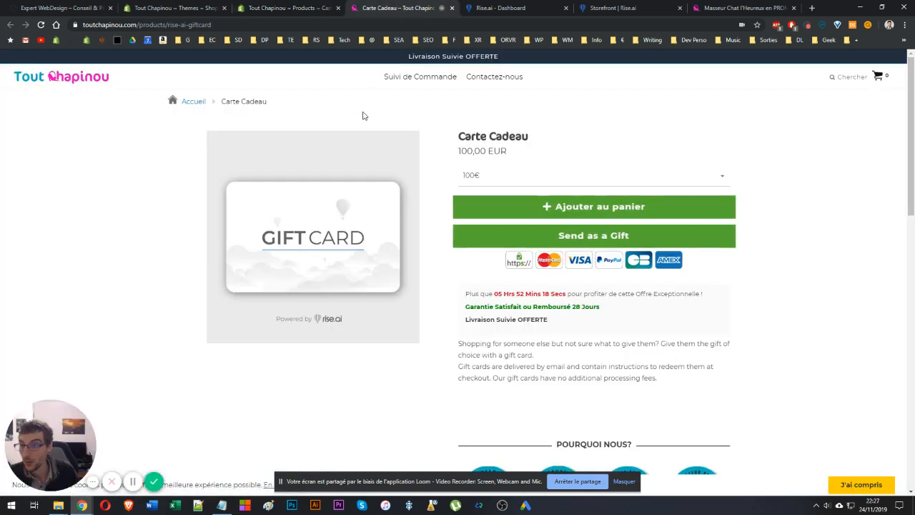
{"action": "left_click_drag", "start_coordinate": [489, 137], "coordinate": [394, 136]}
{"action": "left_click", "coordinate": [514, 148]}
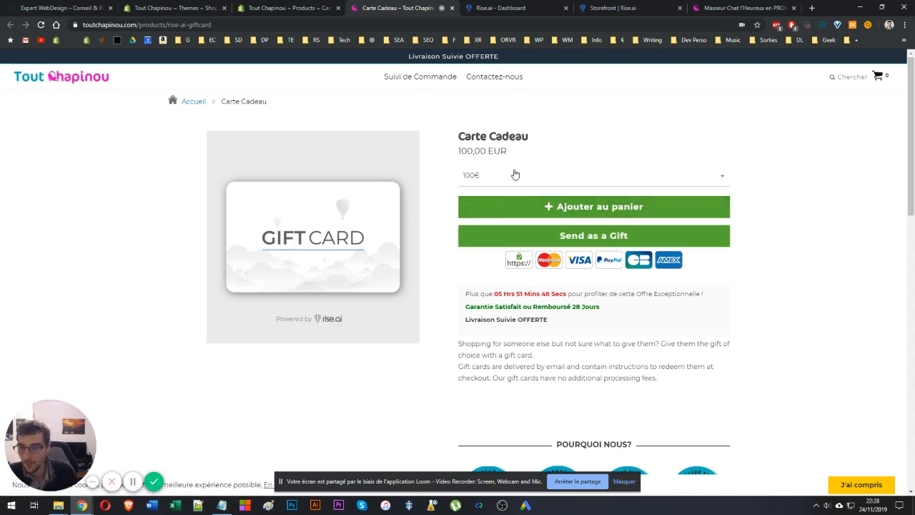
{"action": "left_click", "coordinate": [492, 176]}
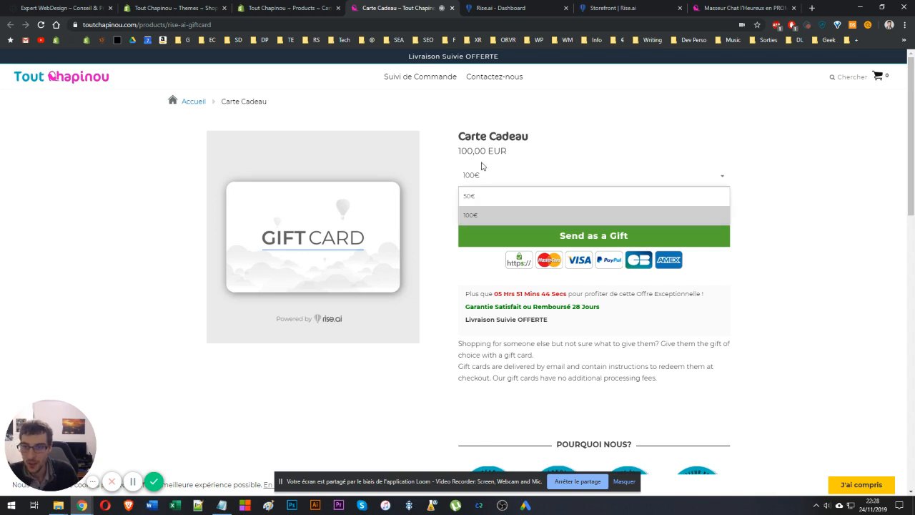
{"action": "left_click", "coordinate": [433, 174]}
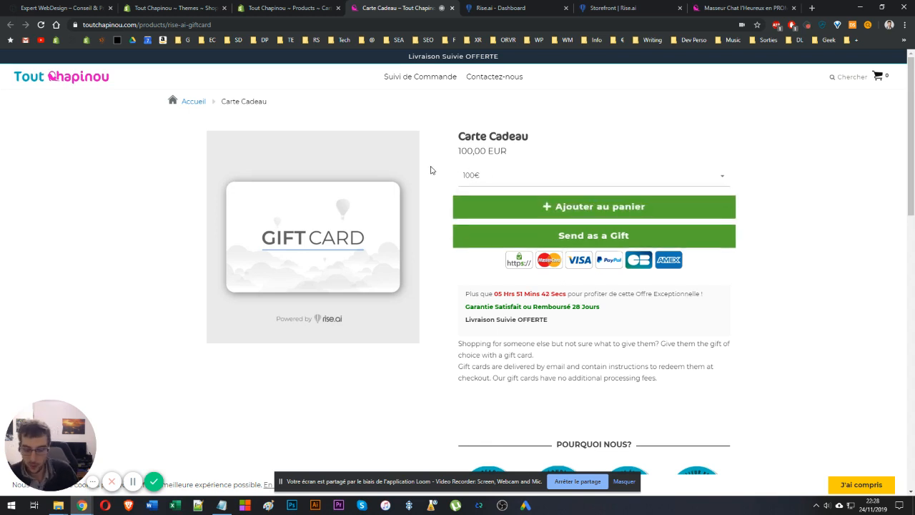
Inspect the Ajouter au panier button with the developer tools and copy its class names.
{"action": "key", "text": "F12"}
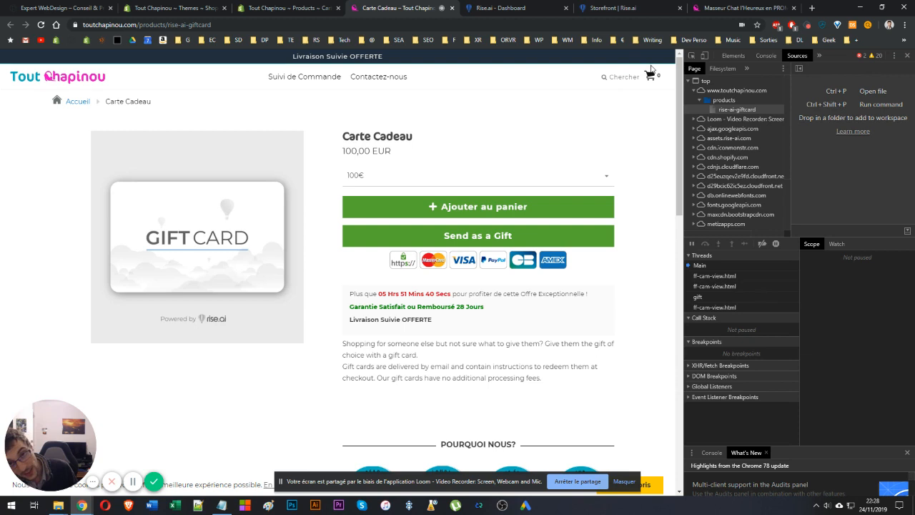
{"action": "left_click", "coordinate": [691, 56]}
{"action": "left_click", "coordinate": [369, 203]}
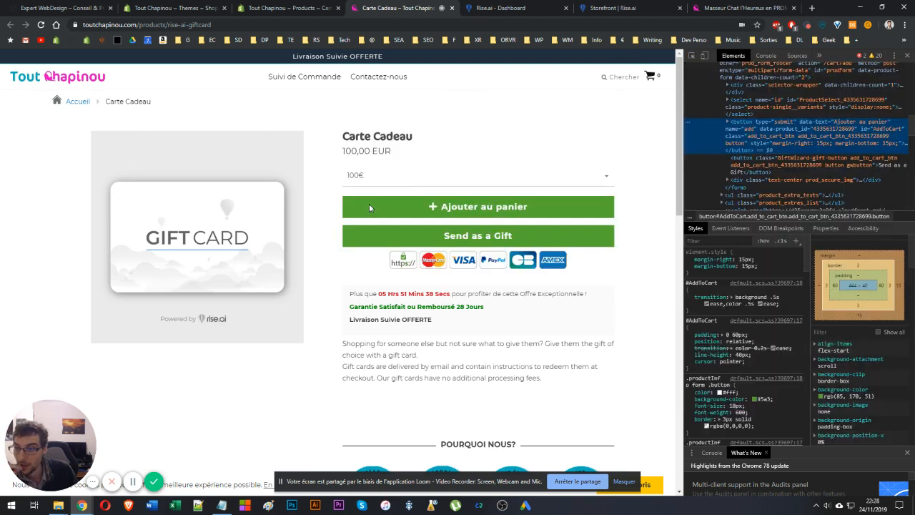
{"action": "double_click", "coordinate": [823, 130]}
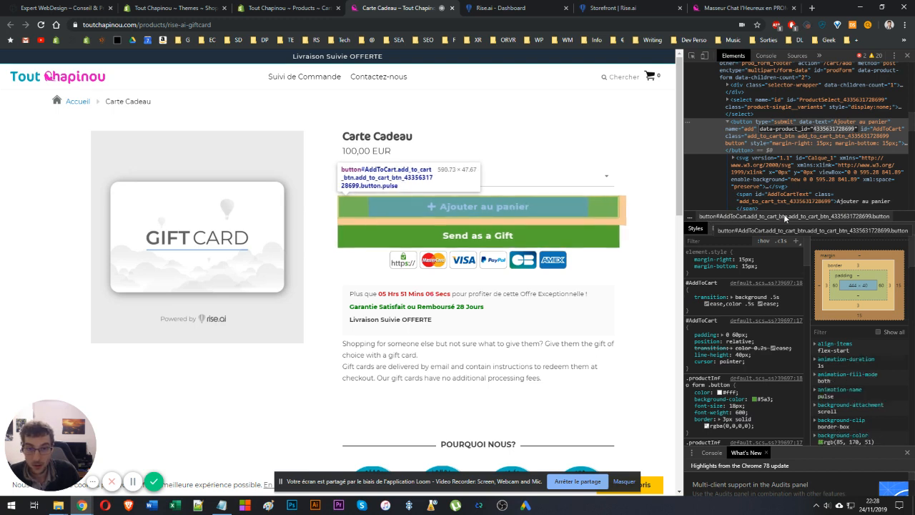
{"action": "left_click", "coordinate": [794, 141]}
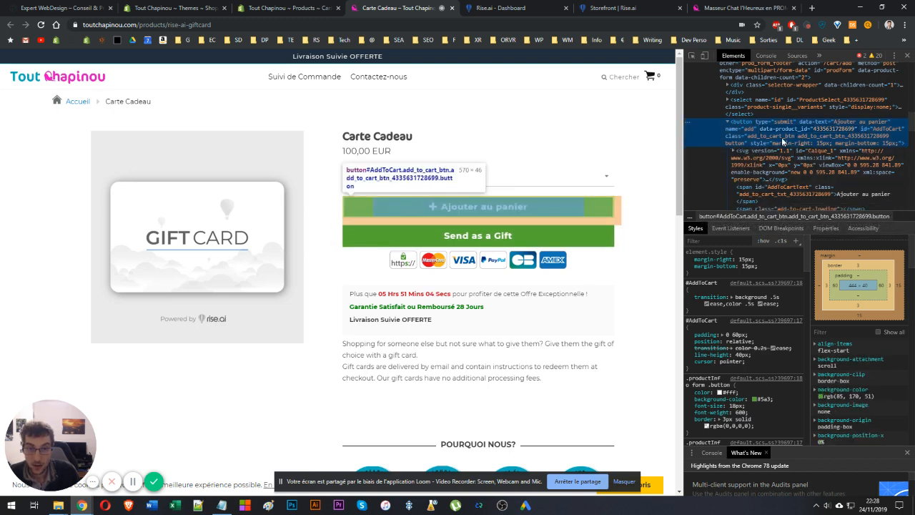
{"action": "double_click", "coordinate": [781, 140]}
{"action": "key", "text": "ctrl+c"}
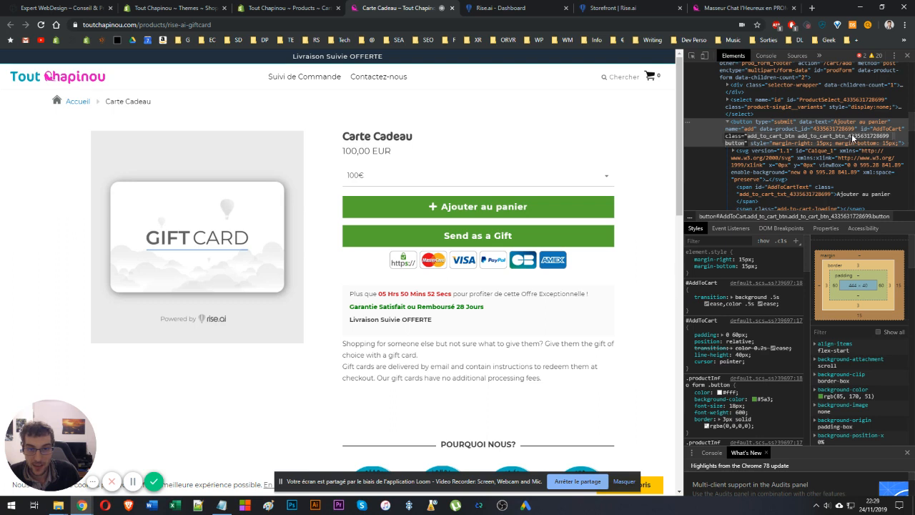
{"action": "double_click", "coordinate": [754, 136]}
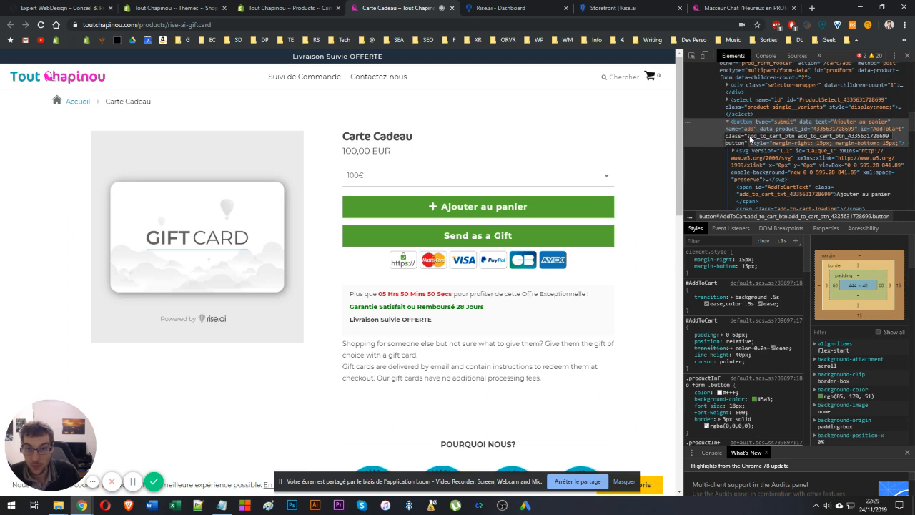
{"action": "key", "text": "Escape"}
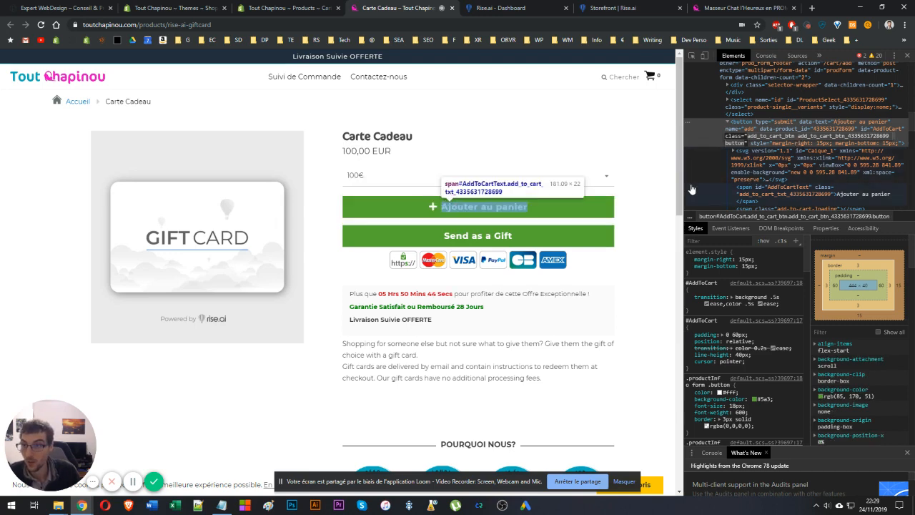
Open the live fastlane-3-1-active theme in the theme customizer.
{"action": "left_click", "coordinate": [300, 8]}
{"action": "left_click", "coordinate": [185, 8]}
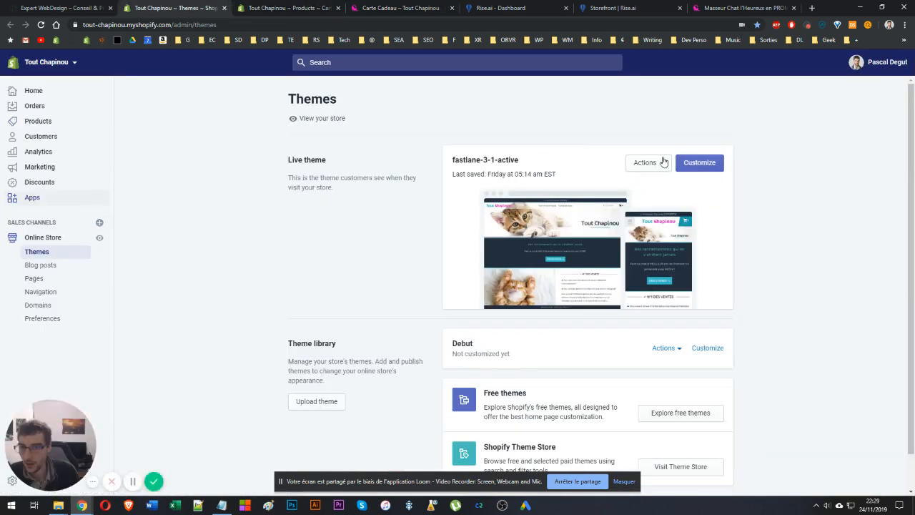
{"action": "left_click", "coordinate": [707, 163]}
{"action": "left_click", "coordinate": [412, 6]}
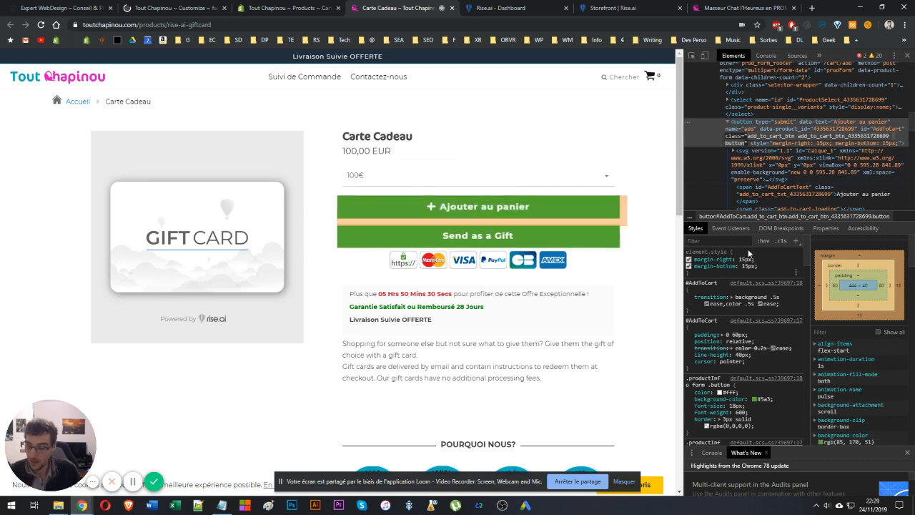
In Notepad, write the CSS rule .add_to_cart_btn.add_to_cart_btn_4335631728699.button { display: none; } and select it for copying.
{"action": "left_click", "coordinate": [10, 505]}
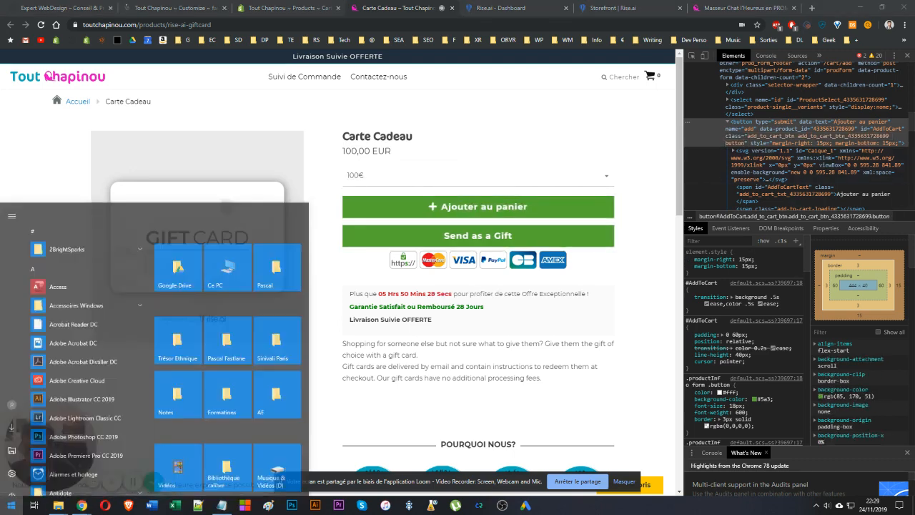
{"action": "type", "text": "not"}
{"action": "left_click", "coordinate": [69, 252]}
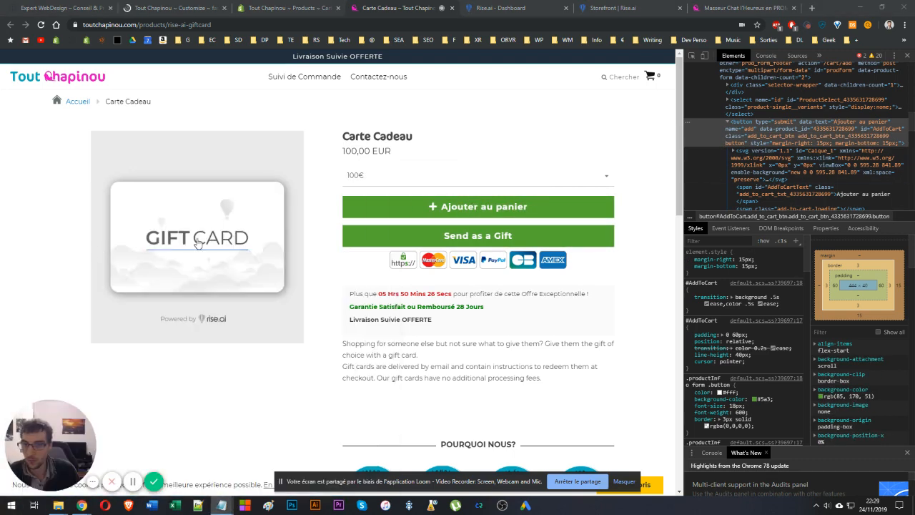
{"action": "left_click_drag", "start_coordinate": [914, 59], "coordinate": [314, 83]}
{"action": "key", "text": "ctrl+v"}
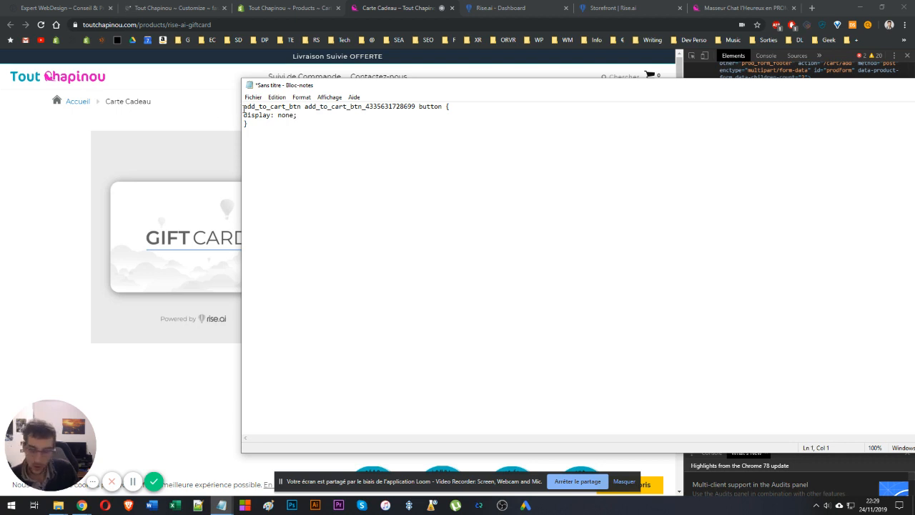
{"action": "type", "text": "."}
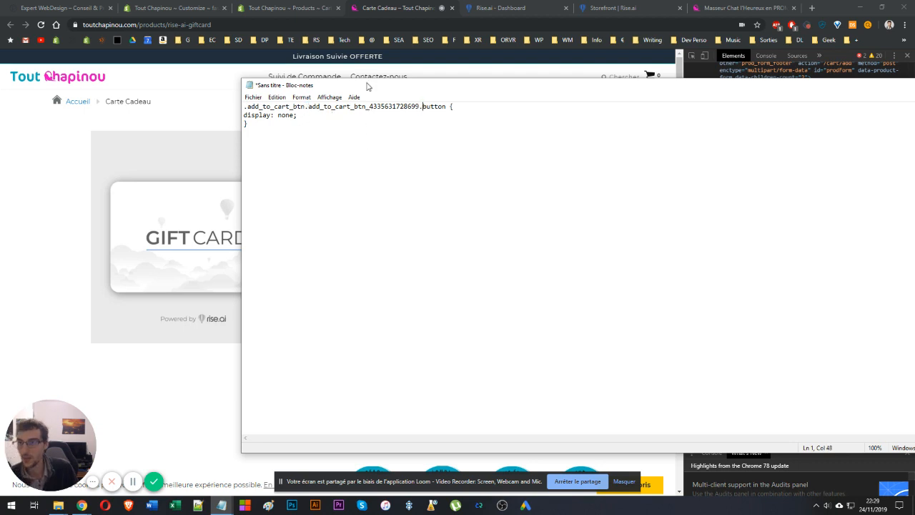
{"action": "key", "text": "ctrl+a"}
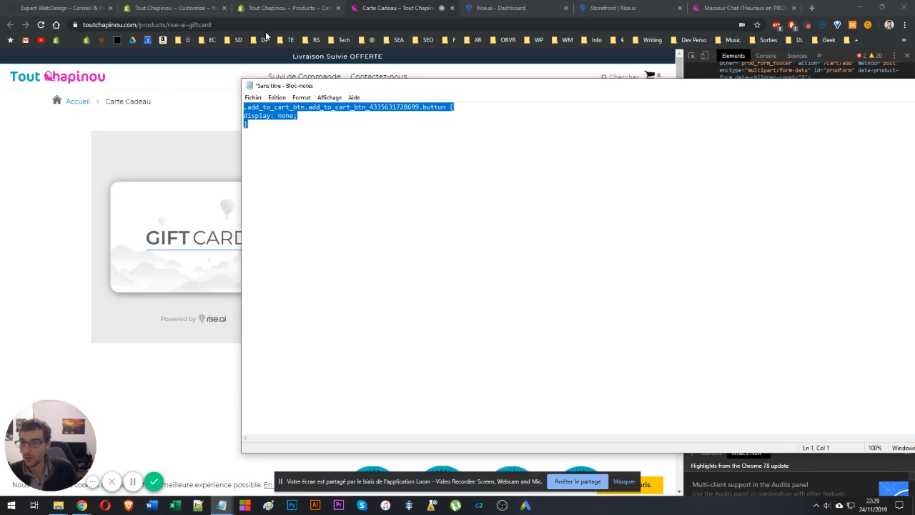
{"action": "left_click", "coordinate": [265, 26]}
Paste the copied CSS rule at the top of the theme's General Custom CSS setting and save the theme.
{"action": "left_click", "coordinate": [200, 8]}
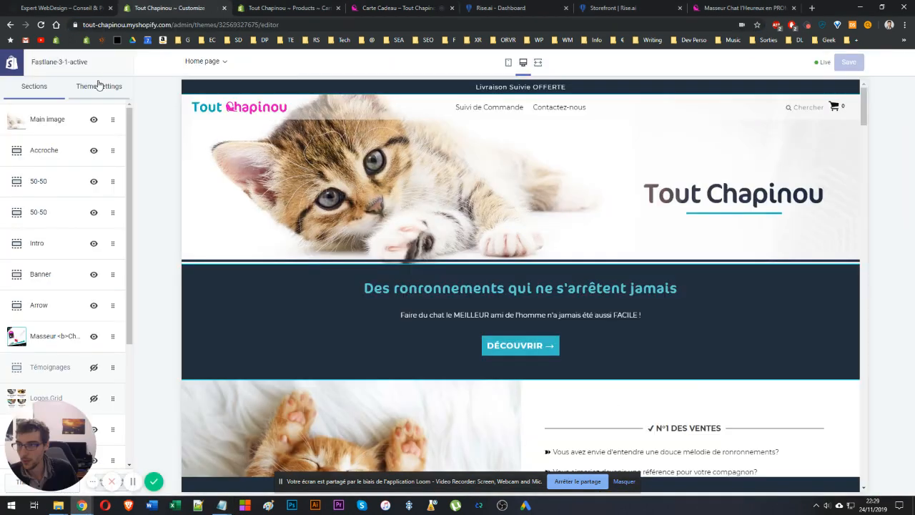
{"action": "left_click", "coordinate": [99, 86]}
{"action": "left_click", "coordinate": [57, 149]}
{"action": "scroll", "coordinate": [54, 257], "scroll_direction": "down", "scroll_amount": 15}
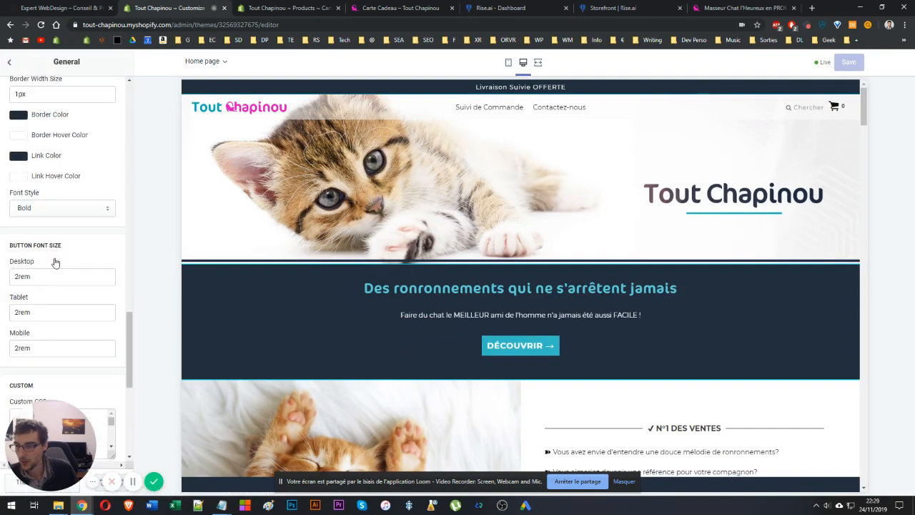
{"action": "scroll", "coordinate": [43, 229], "scroll_direction": "down", "scroll_amount": 4}
{"action": "left_click_drag", "start_coordinate": [110, 188], "coordinate": [111, 327]}
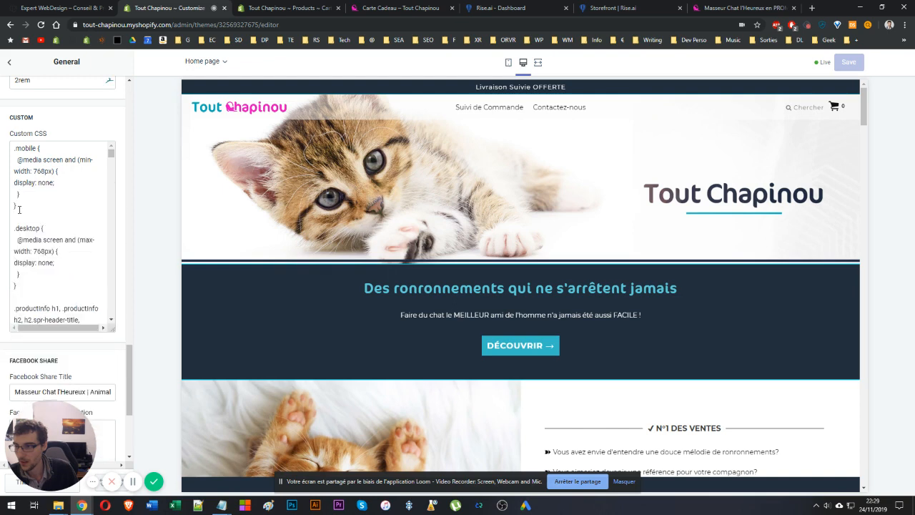
{"action": "left_click", "coordinate": [12, 147]}
{"action": "key", "text": "Return"}
{"action": "key", "text": "Return"}
{"action": "key", "text": "Return"}
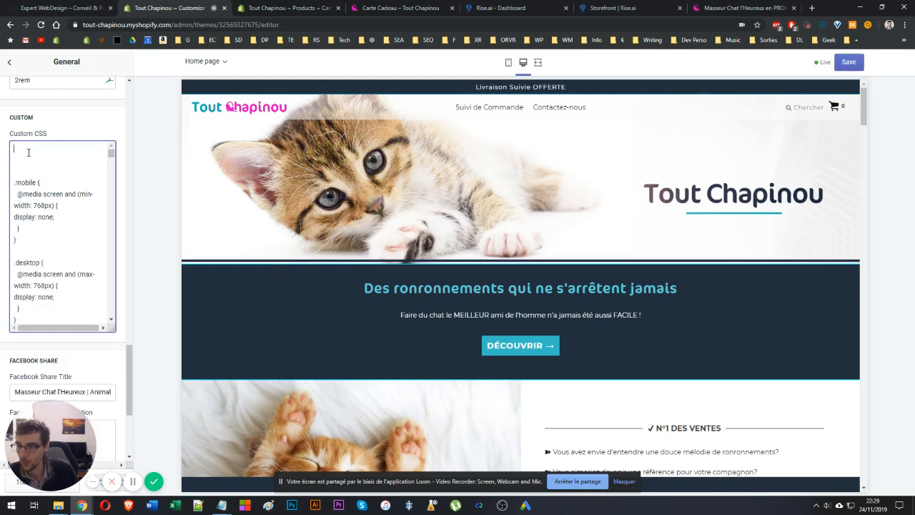
{"action": "type", "text": ".add_to_cart_btn.add_to_cart_btn_4395631728699.button { display: none; }"}
{"action": "left_click", "coordinate": [849, 61]}
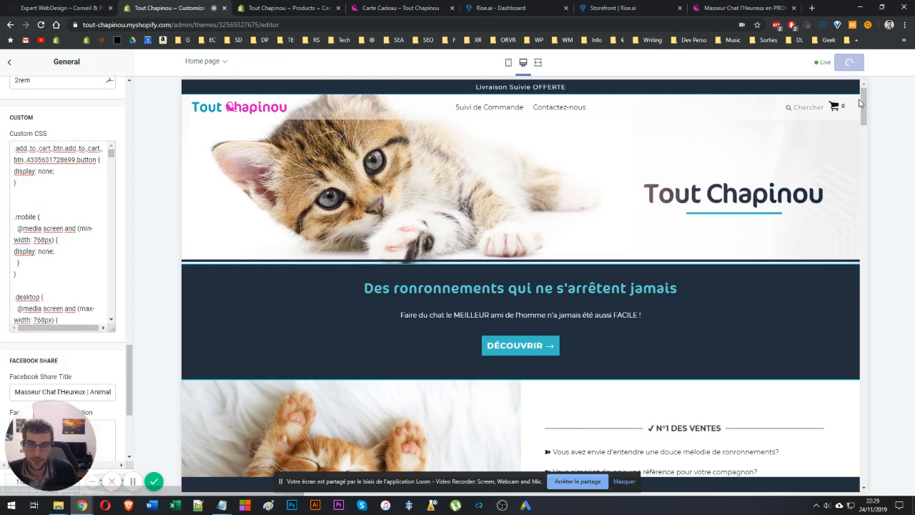
Add the missing semicolon after display: none in the pasted Custom CSS rule.
{"action": "left_click_drag", "start_coordinate": [863, 107], "coordinate": [862, 201]}
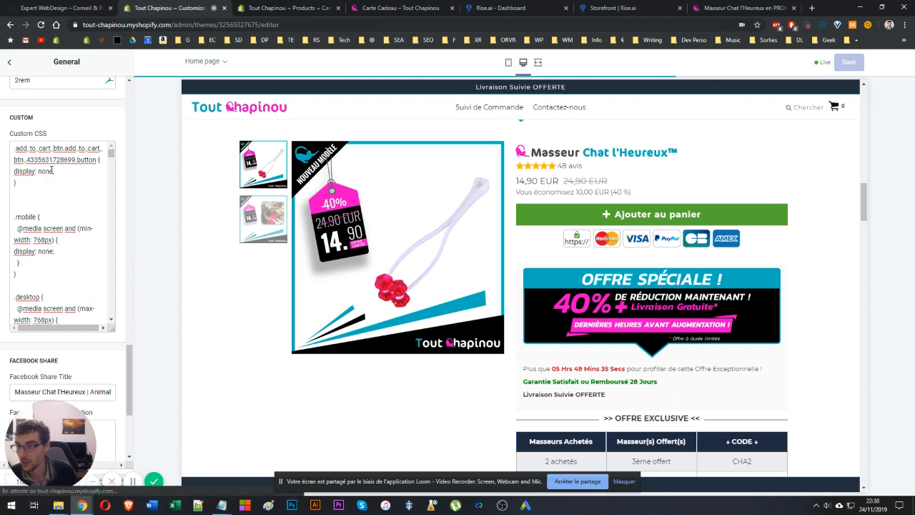
{"action": "left_click", "coordinate": [63, 198]}
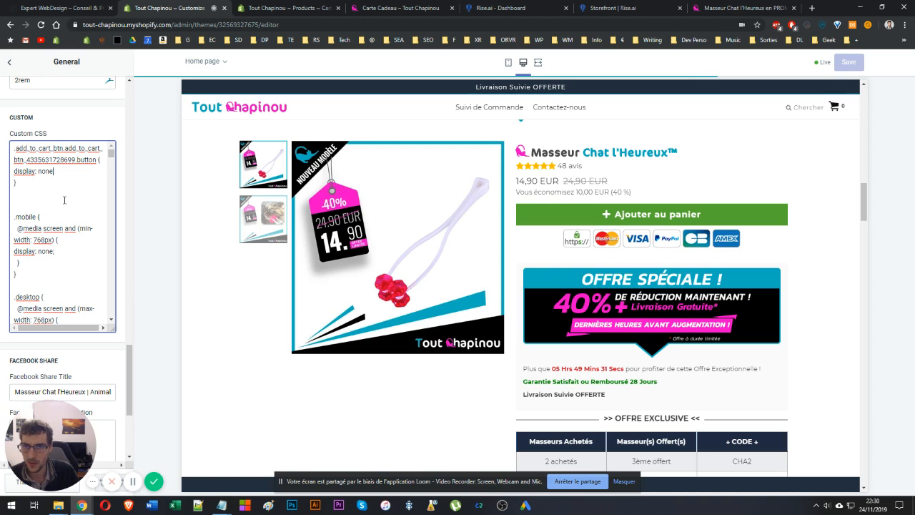
{"action": "type", "text": ";"}
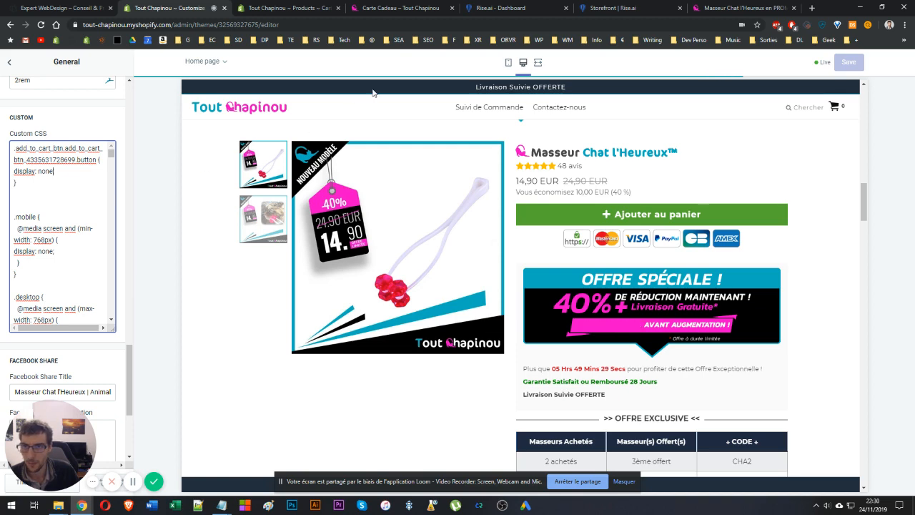
Close the Rise.ai storefront tab and the store homepage tab.
{"action": "left_click", "coordinate": [565, 8]}
{"action": "left_click", "coordinate": [552, 8]}
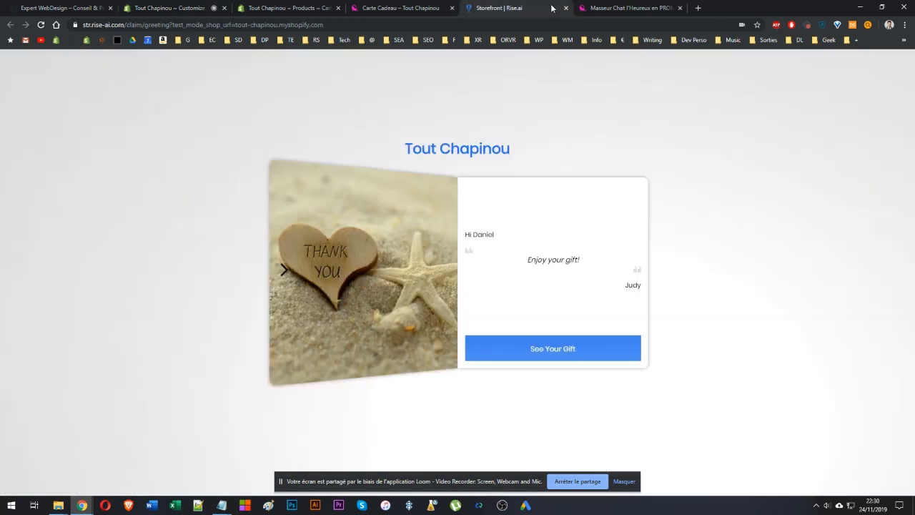
{"action": "left_click", "coordinate": [565, 8]}
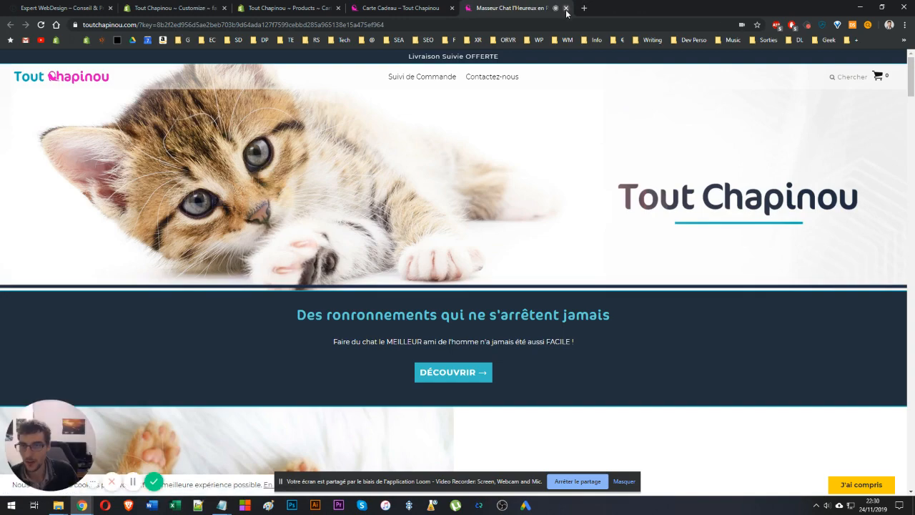
{"action": "left_click", "coordinate": [565, 7]}
Reload the gift card's storefront product page and check which purchase buttons it shows.
{"action": "left_click", "coordinate": [286, 8]}
{"action": "left_click", "coordinate": [172, 8]}
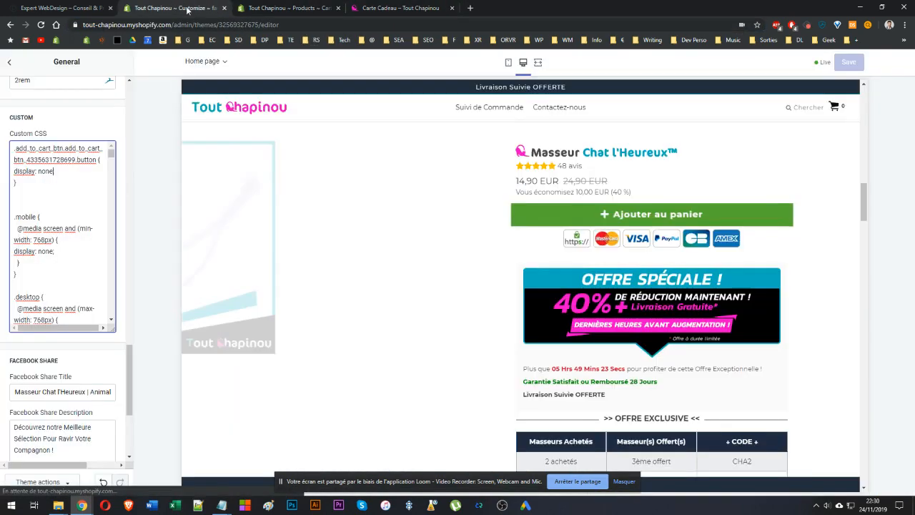
{"action": "left_click", "coordinate": [429, 8]}
{"action": "key", "text": "F5"}
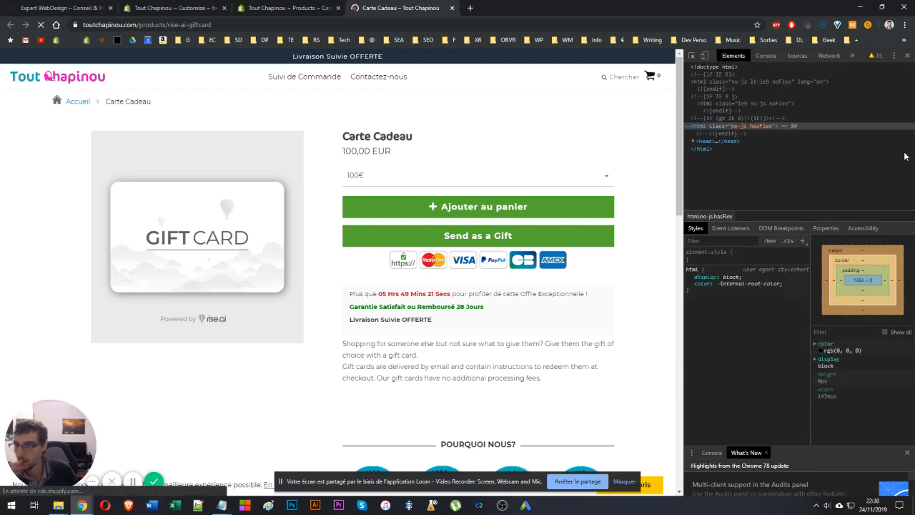
{"action": "left_click", "coordinate": [907, 55]}
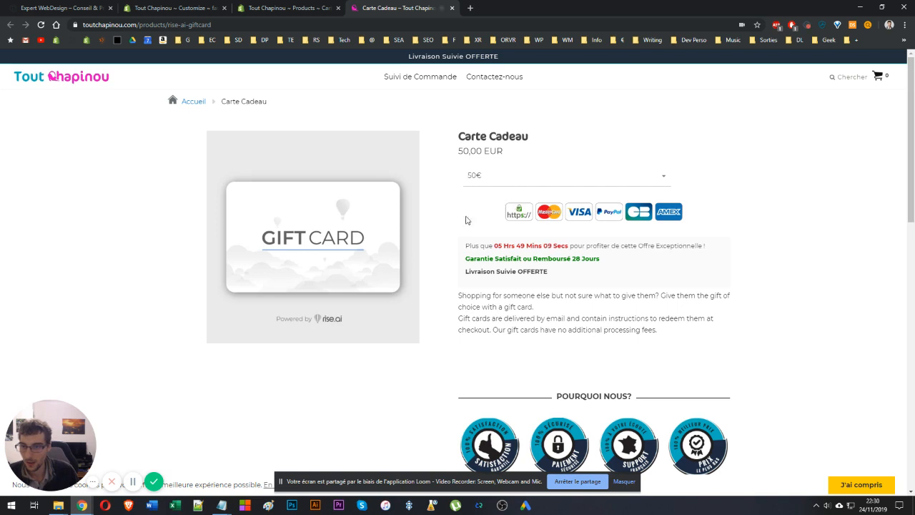
{"action": "scroll", "coordinate": [472, 222], "scroll_direction": "down", "scroll_amount": 2}
{"action": "scroll", "coordinate": [475, 236], "scroll_direction": "up", "scroll_amount": 2}
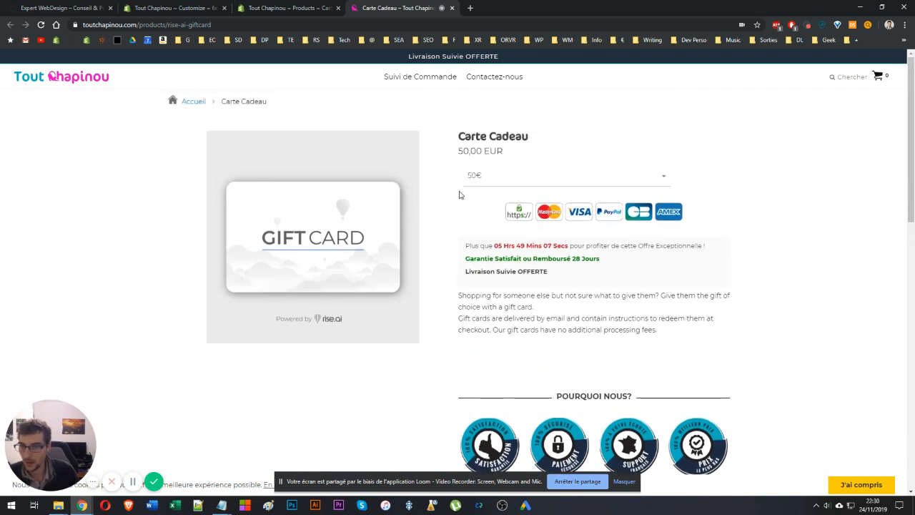
{"action": "key", "text": "F5"}
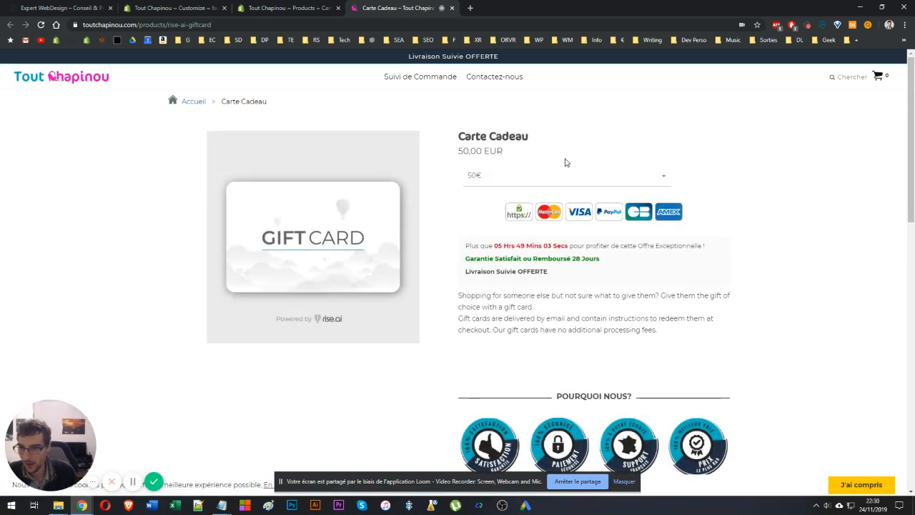
Compare the Custom CSS selector with the Send as a Gift and Add to cart button markup in the developer tools.
{"action": "left_click", "coordinate": [175, 8]}
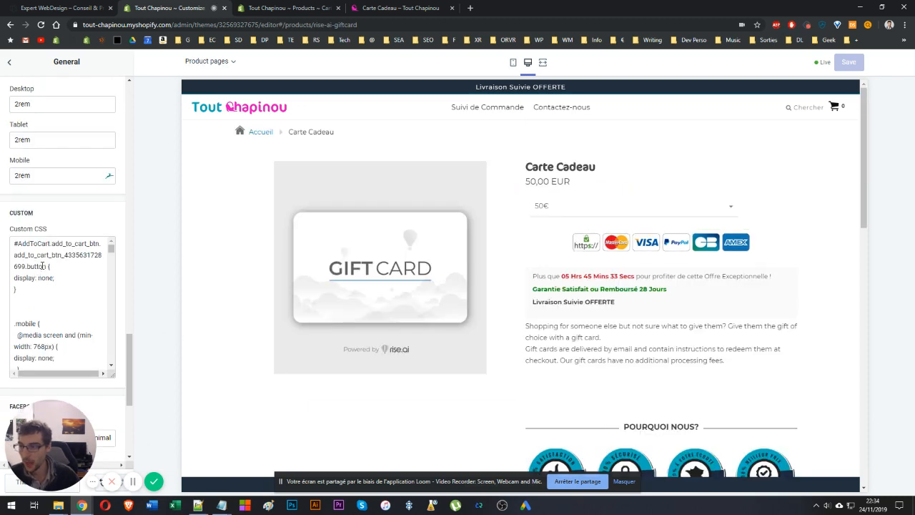
{"action": "left_click_drag", "start_coordinate": [51, 243], "coordinate": [2, 247]}
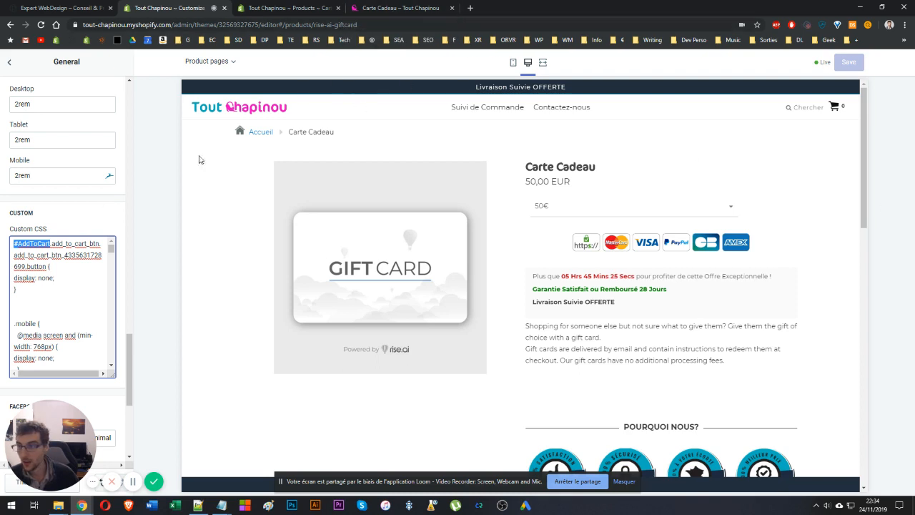
{"action": "left_click", "coordinate": [315, 10]}
{"action": "left_click", "coordinate": [187, 7]}
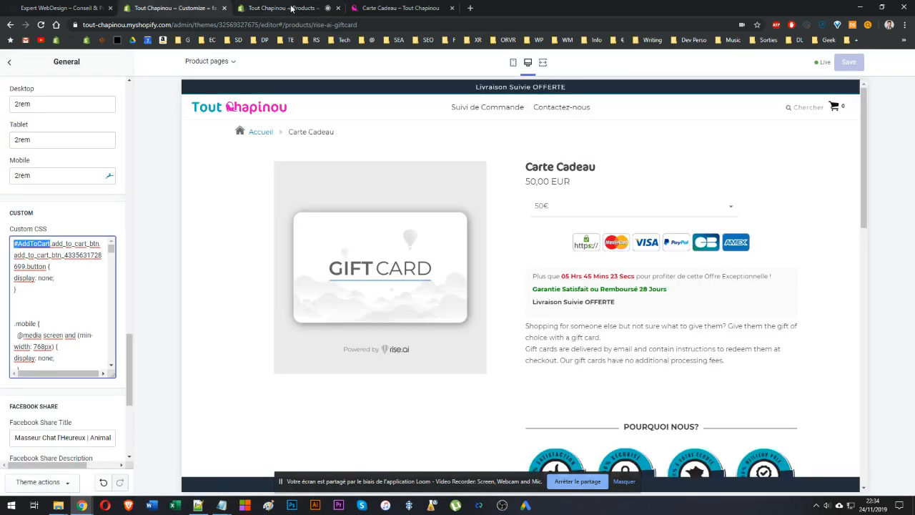
{"action": "left_click", "coordinate": [400, 8]}
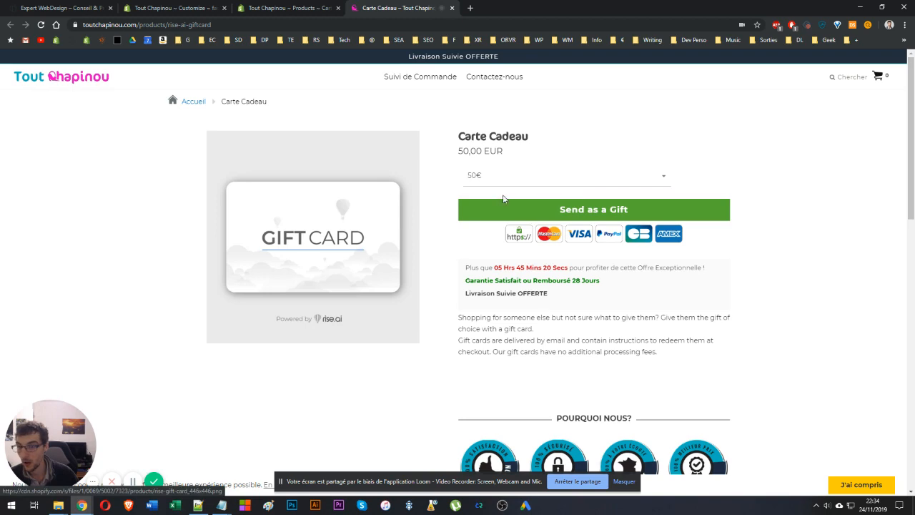
{"action": "key", "text": "F12"}
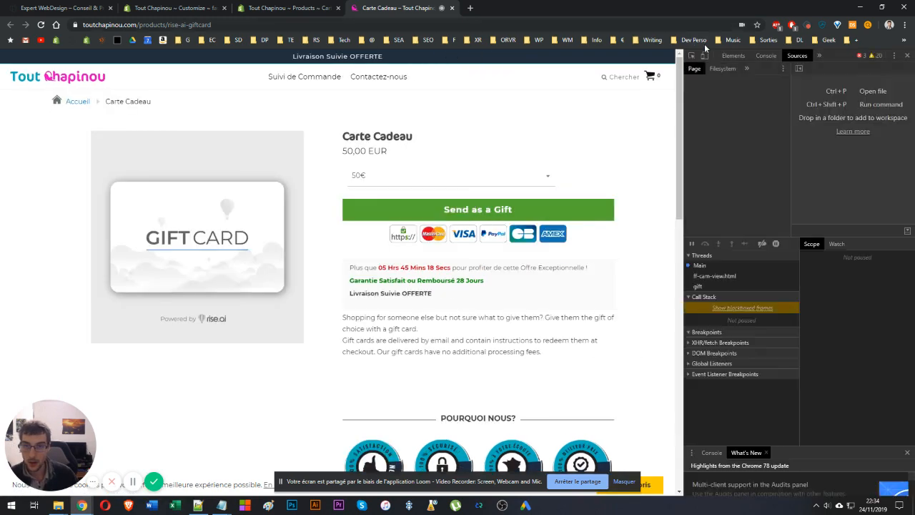
{"action": "left_click", "coordinate": [690, 55]}
{"action": "left_click", "coordinate": [387, 209]}
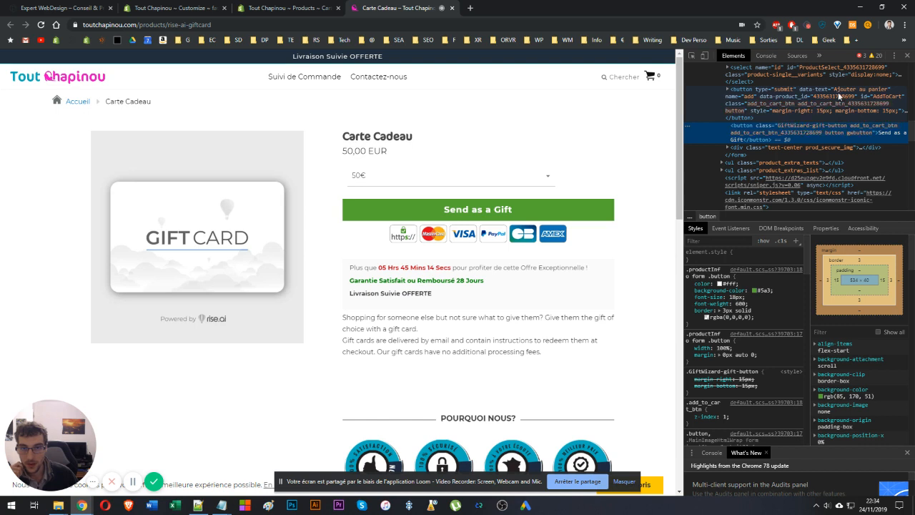
{"action": "left_click", "coordinate": [876, 102]}
{"action": "double_click", "coordinate": [878, 98]}
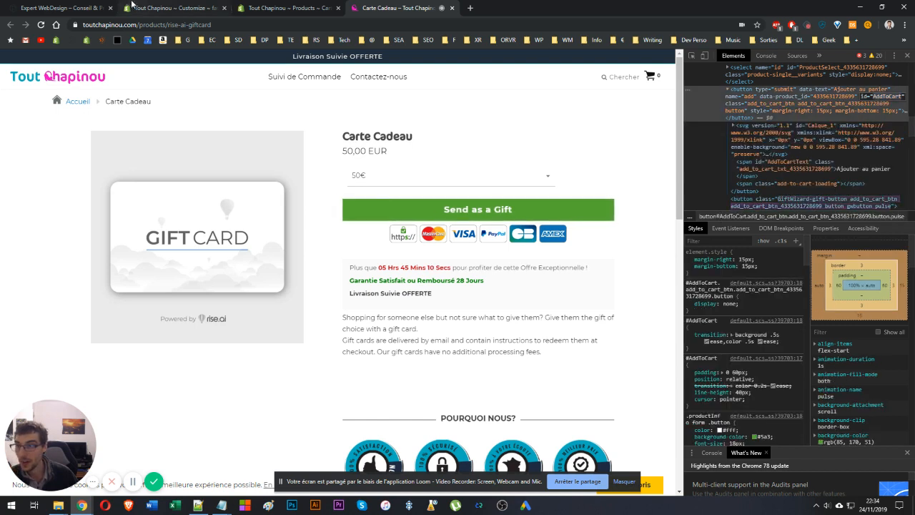
Examine the ID and product-number parts of the selector in the theme's Custom CSS.
{"action": "left_click", "coordinate": [176, 8]}
{"action": "left_click", "coordinate": [42, 243]}
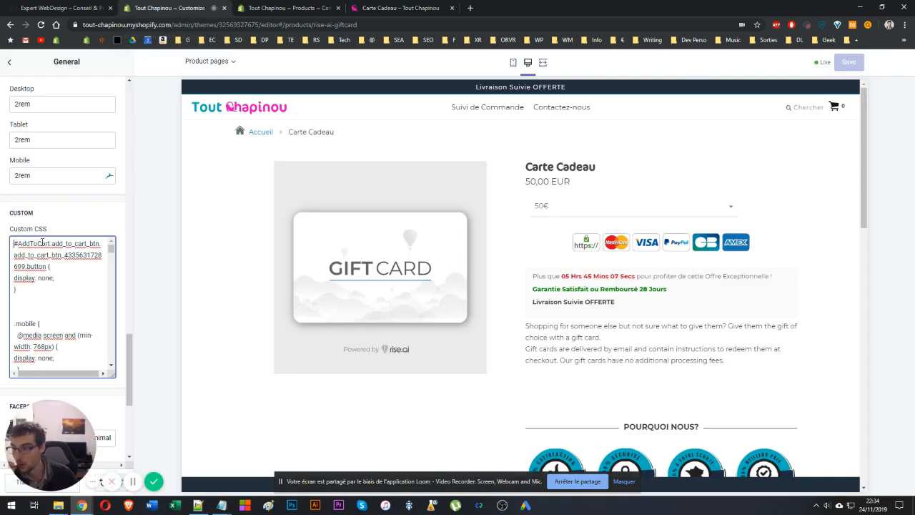
{"action": "left_click_drag", "start_coordinate": [50, 244], "coordinate": [2, 246]}
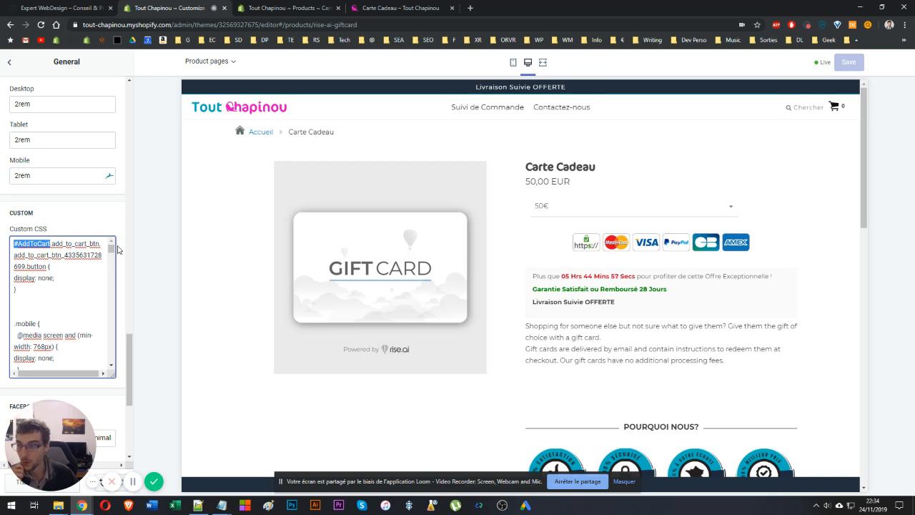
{"action": "left_click_drag", "start_coordinate": [65, 255], "coordinate": [29, 266]}
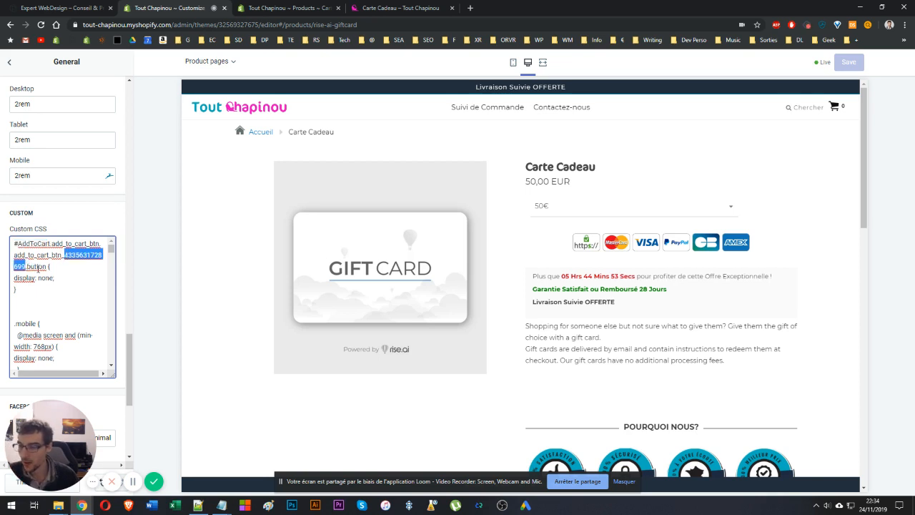
{"action": "left_click", "coordinate": [50, 244]}
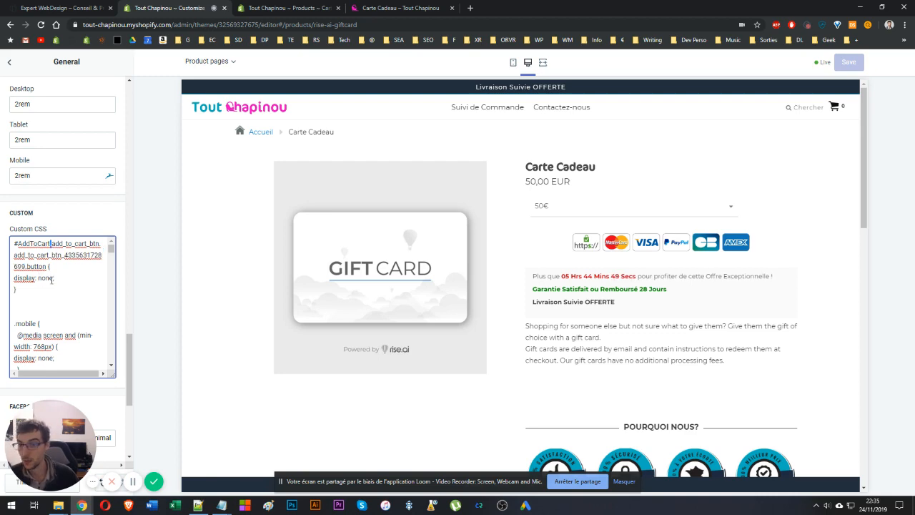
Check the Masseur Chat l'Heureux product page on the storefront, then return to the gift card page.
{"action": "left_click", "coordinate": [364, 7]}
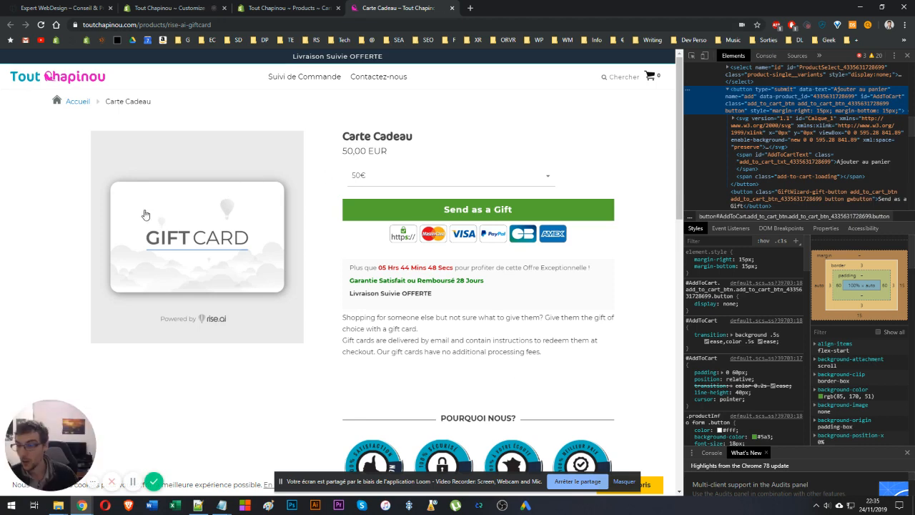
{"action": "left_click", "coordinate": [75, 78]}
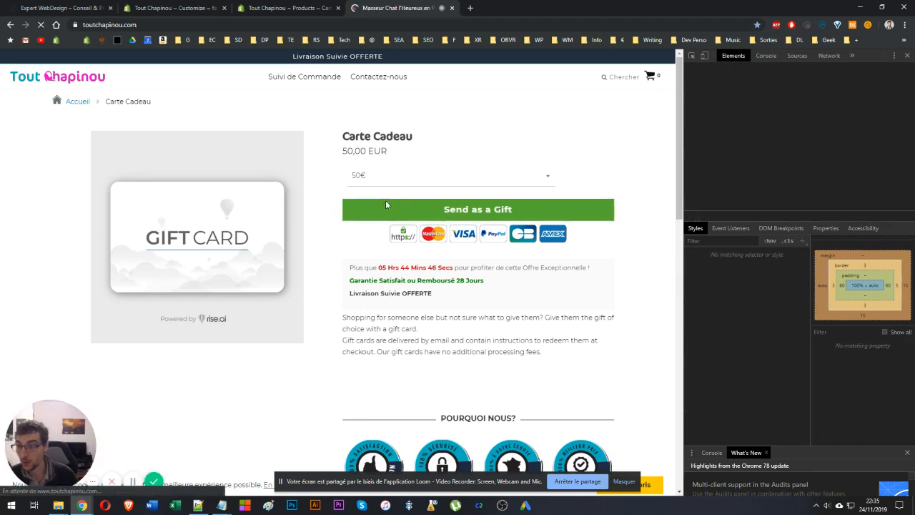
{"action": "left_click", "coordinate": [895, 56]}
{"action": "scroll", "coordinate": [529, 232], "scroll_direction": "down", "scroll_amount": 10}
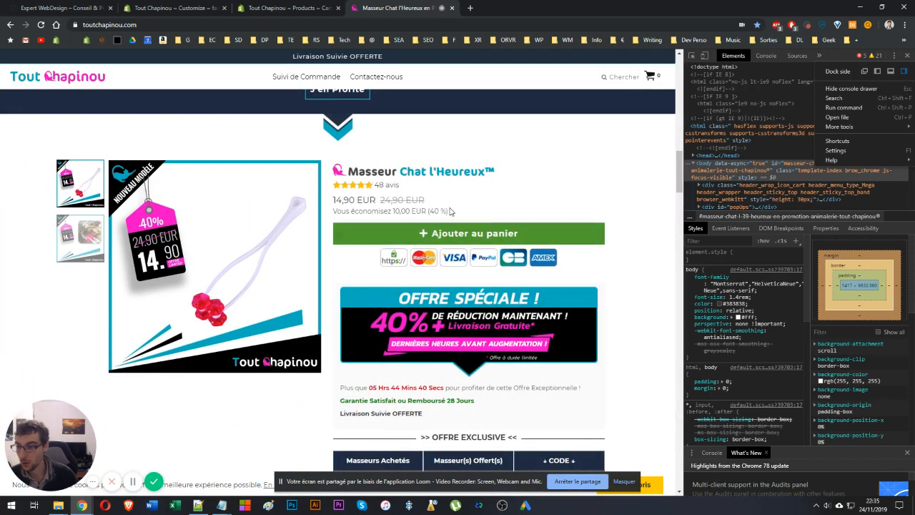
{"action": "left_click", "coordinate": [907, 55]}
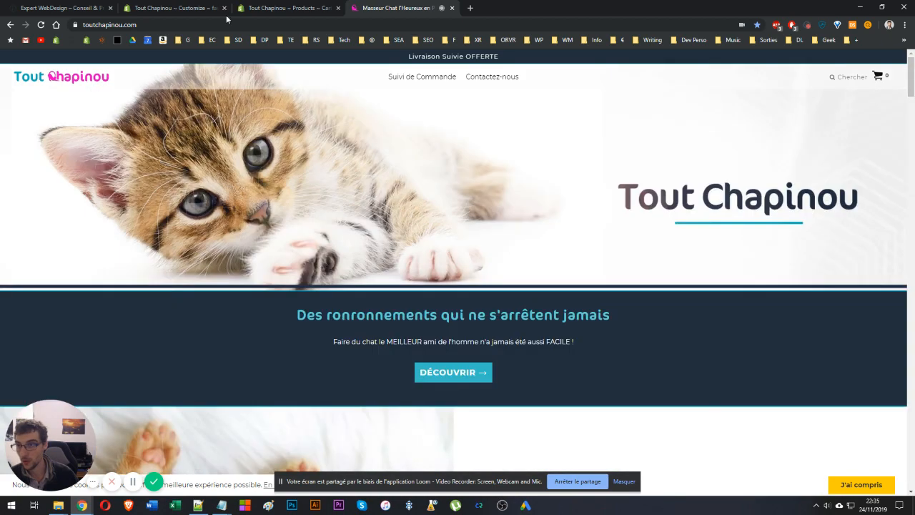
{"action": "left_click", "coordinate": [286, 8]}
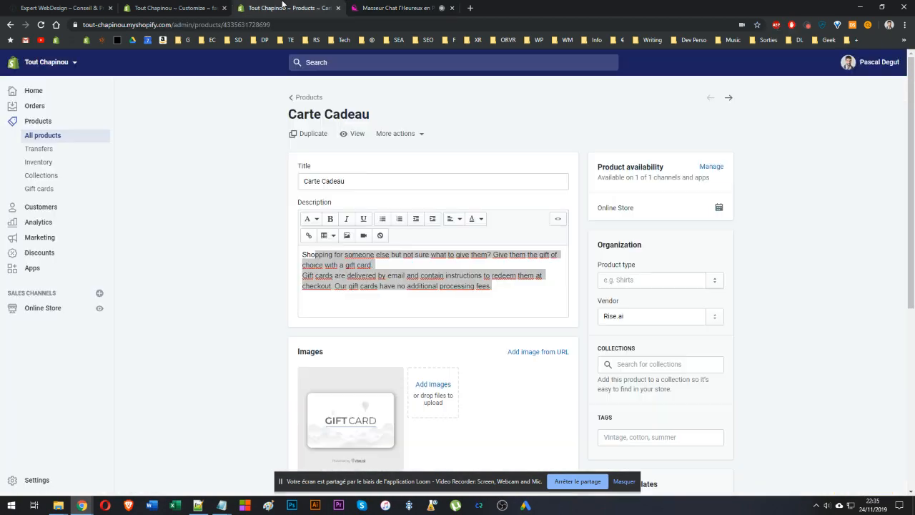
{"action": "left_click", "coordinate": [396, 8]}
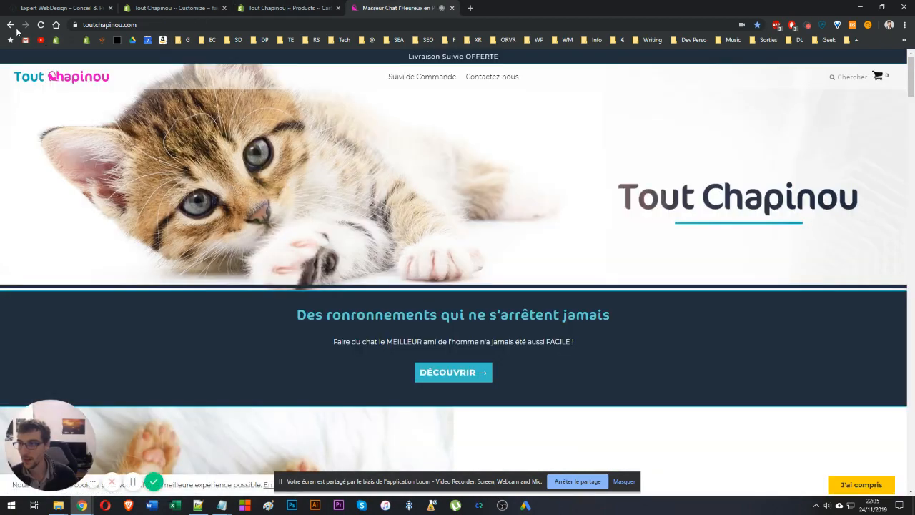
{"action": "left_click", "coordinate": [10, 24]}
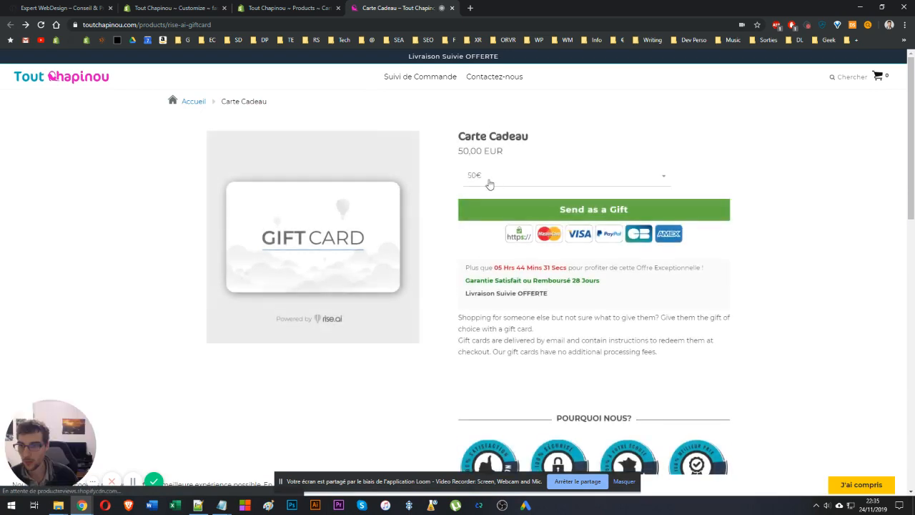
Open the Send as a Gift dialog and browse its Email, IM and Print delivery options.
{"action": "left_click", "coordinate": [550, 217]}
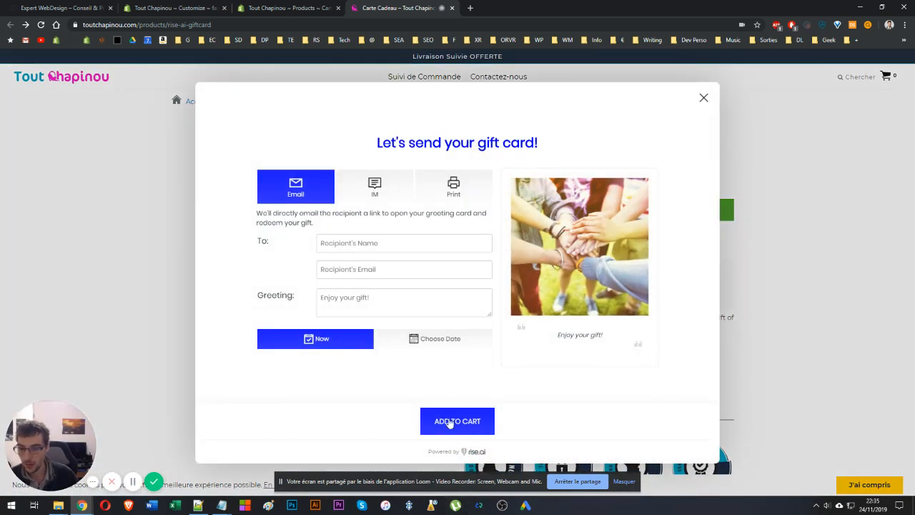
{"action": "left_click", "coordinate": [362, 188]}
{"action": "left_click", "coordinate": [433, 192]}
{"action": "left_click", "coordinate": [295, 187]}
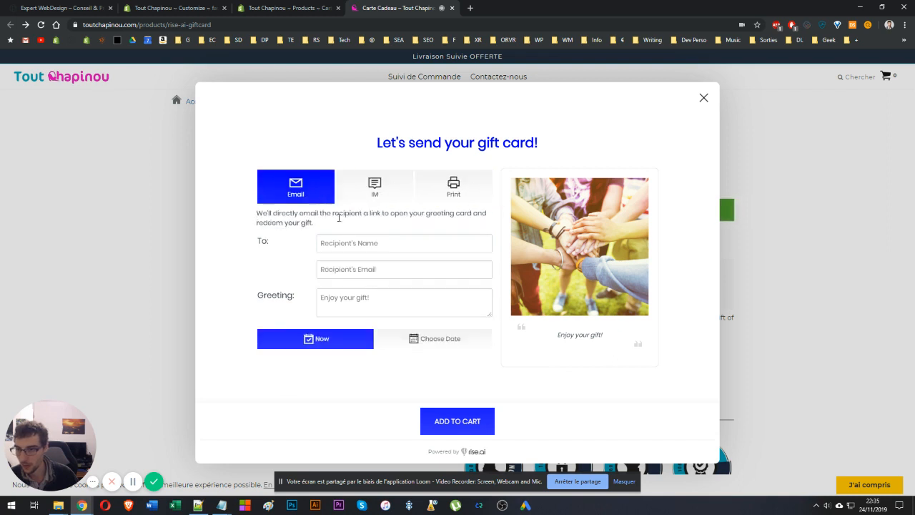
Fill the gift card form with a test recipient name, the recipient's email and the greeting fdgdfg, then add it to the cart.
{"action": "left_click", "coordinate": [365, 242]}
{"action": "type", "text": "xdfvdfgdfg"}
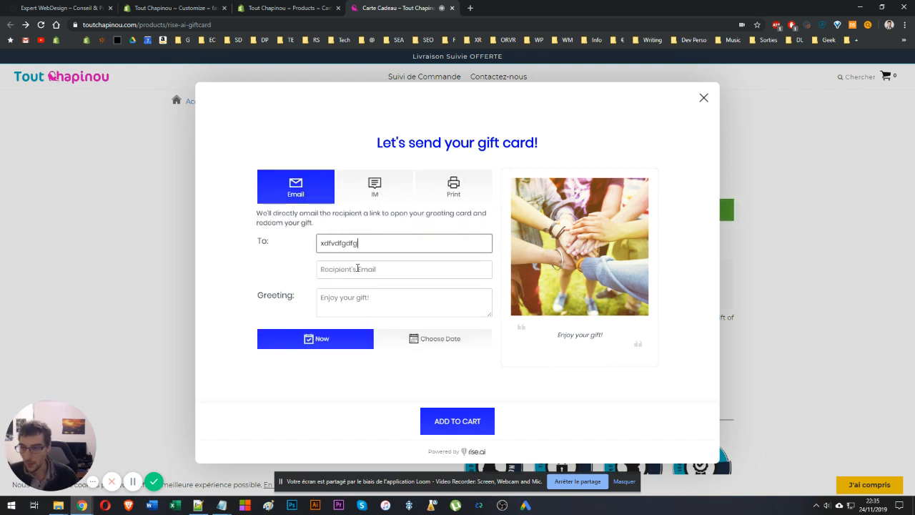
{"action": "left_click", "coordinate": [357, 268]}
{"action": "type", "text": "fdsgd"}
{"action": "key", "text": "Tab"}
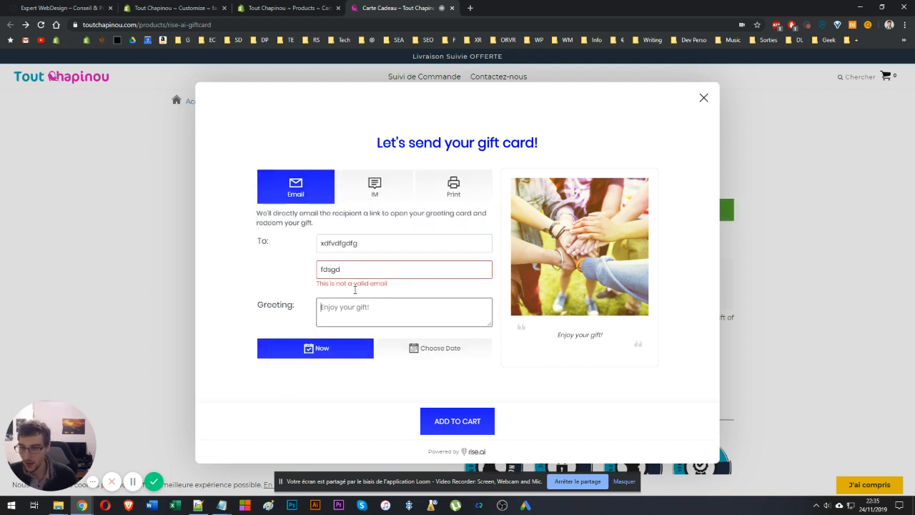
{"action": "type", "text": "fdgdfg"}
{"action": "key", "text": "shift+Tab"}
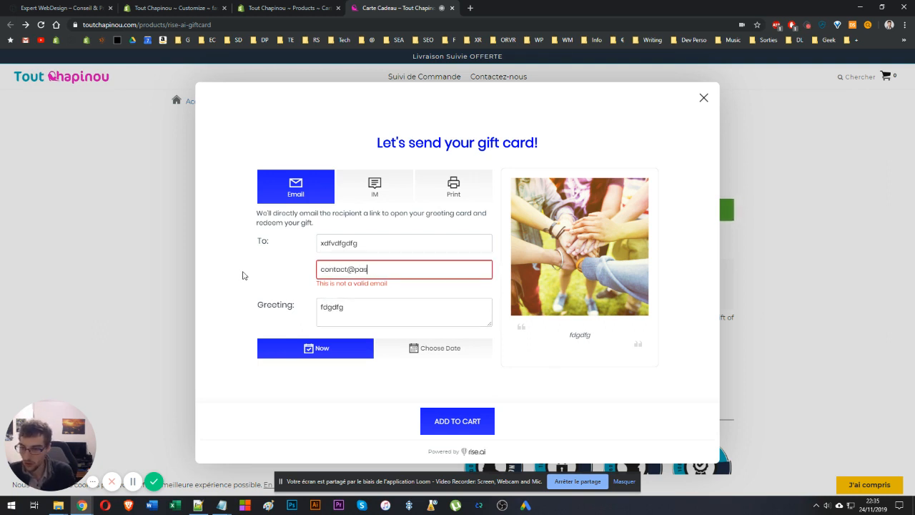
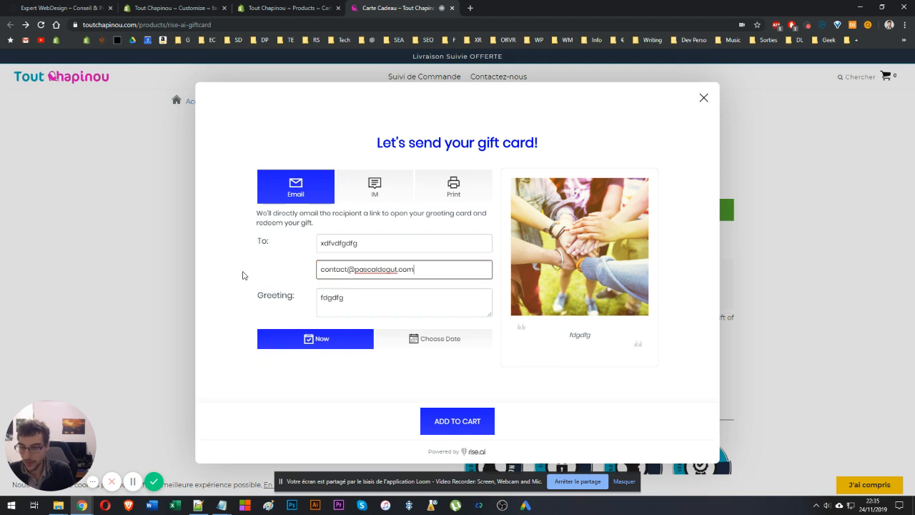
{"action": "left_click", "coordinate": [447, 420]}
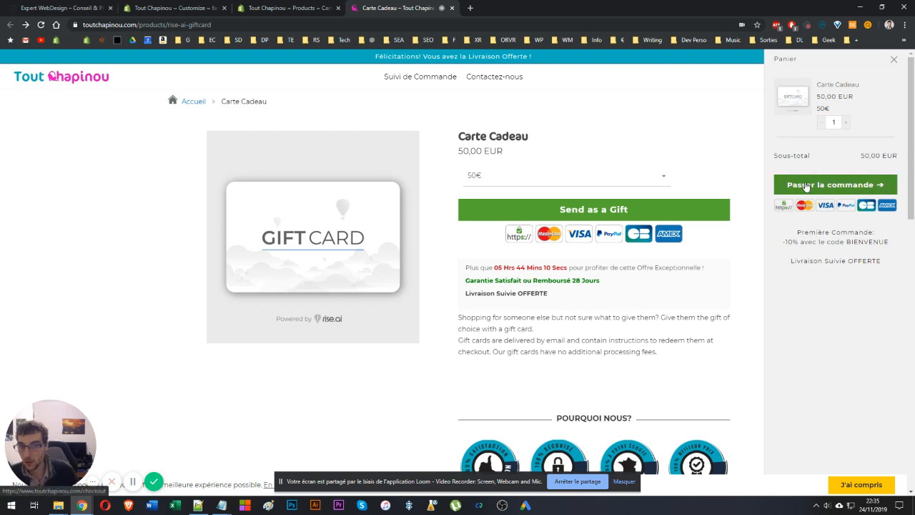
Proceed to checkout and select the promo or gift card code field.
{"action": "left_click", "coordinate": [818, 188]}
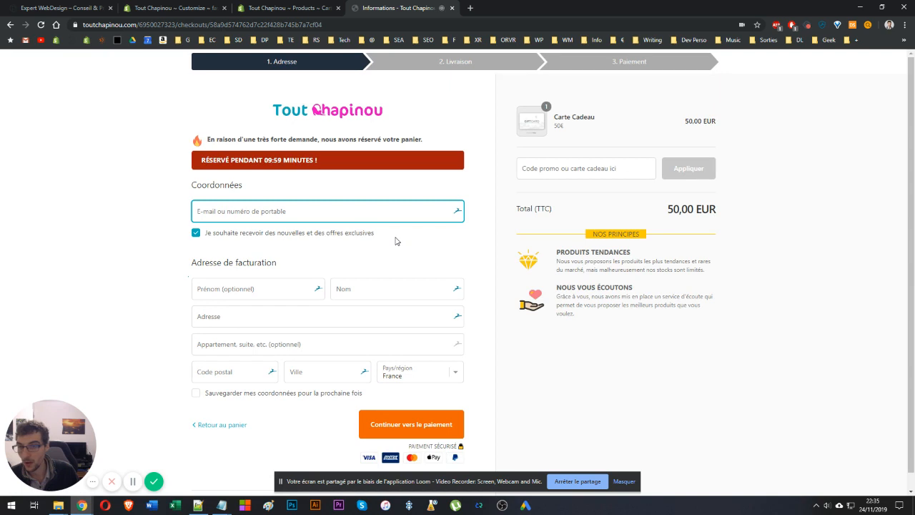
{"action": "left_click", "coordinate": [562, 166]}
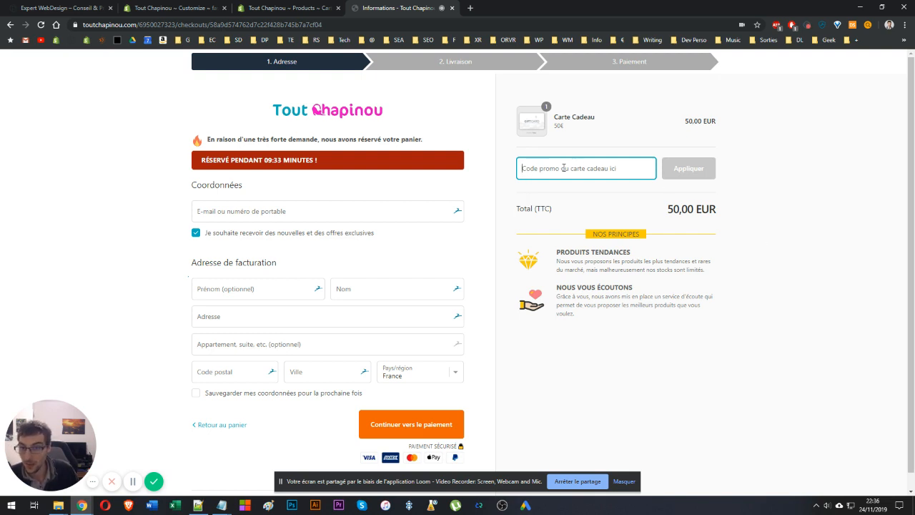
Return to the gift card product page and switch to the Expert WebDesign browser tab.
{"action": "left_click", "coordinate": [7, 25]}
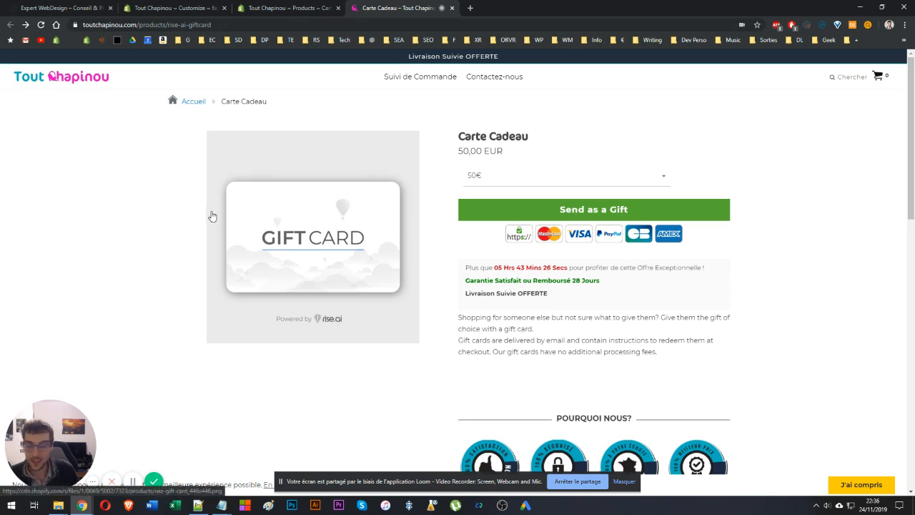
{"action": "key", "text": "alt+Tab"}
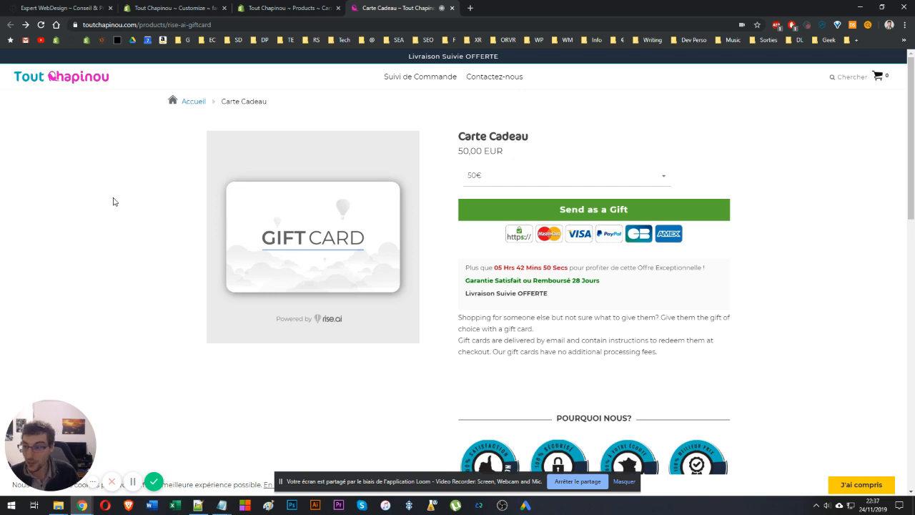
{"action": "left_click", "coordinate": [72, 8]}
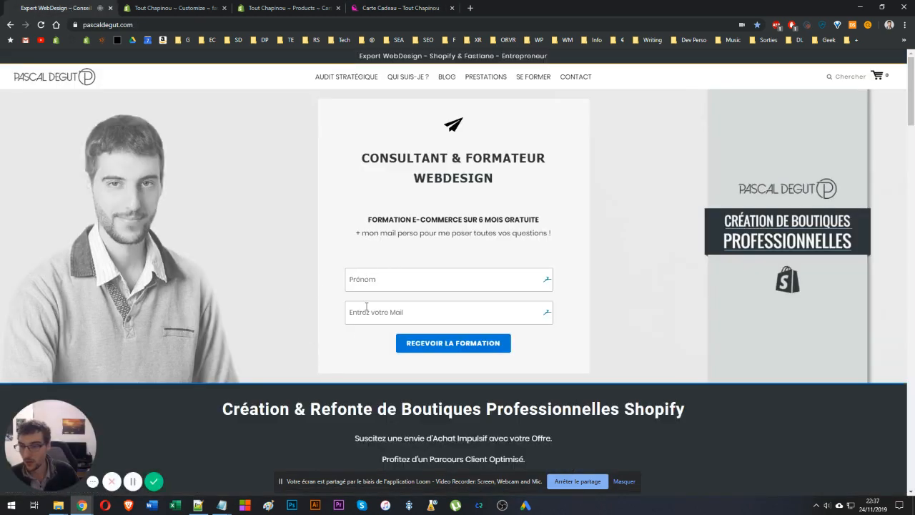